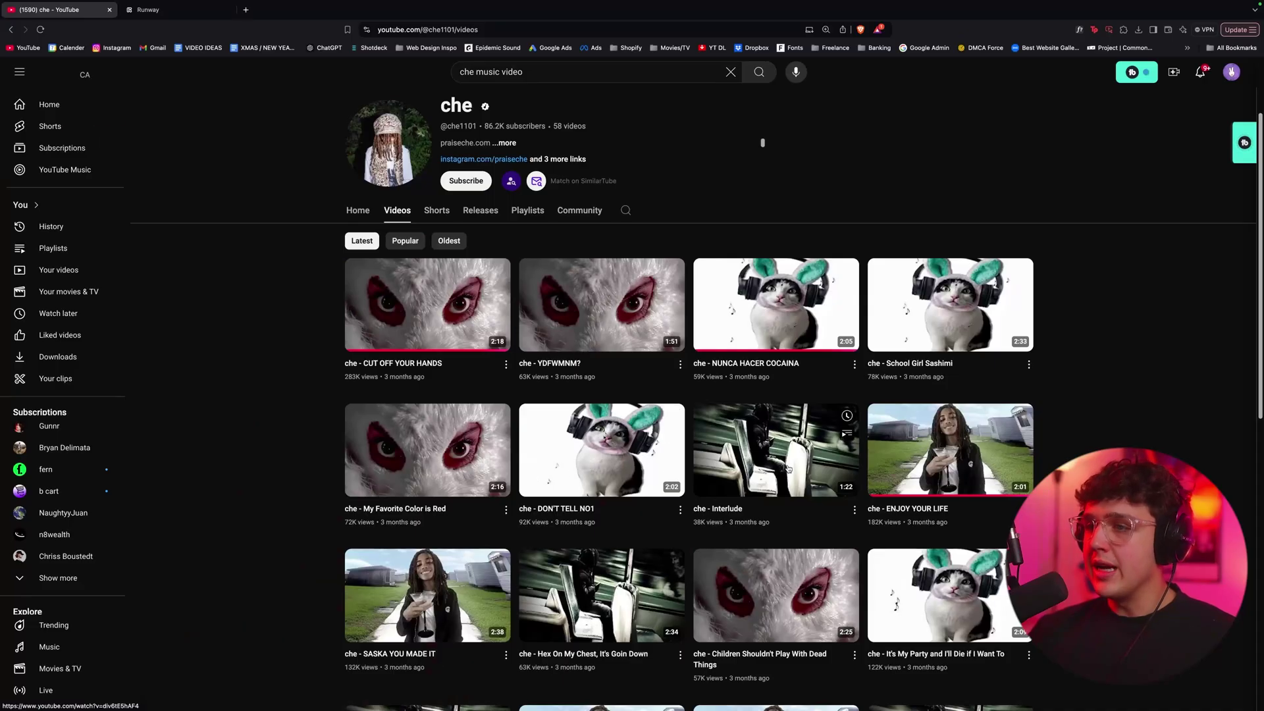
- Look through the che channel's video list for recurring visualizer artwork
{"action": "left_click", "coordinate": [416, 577]}
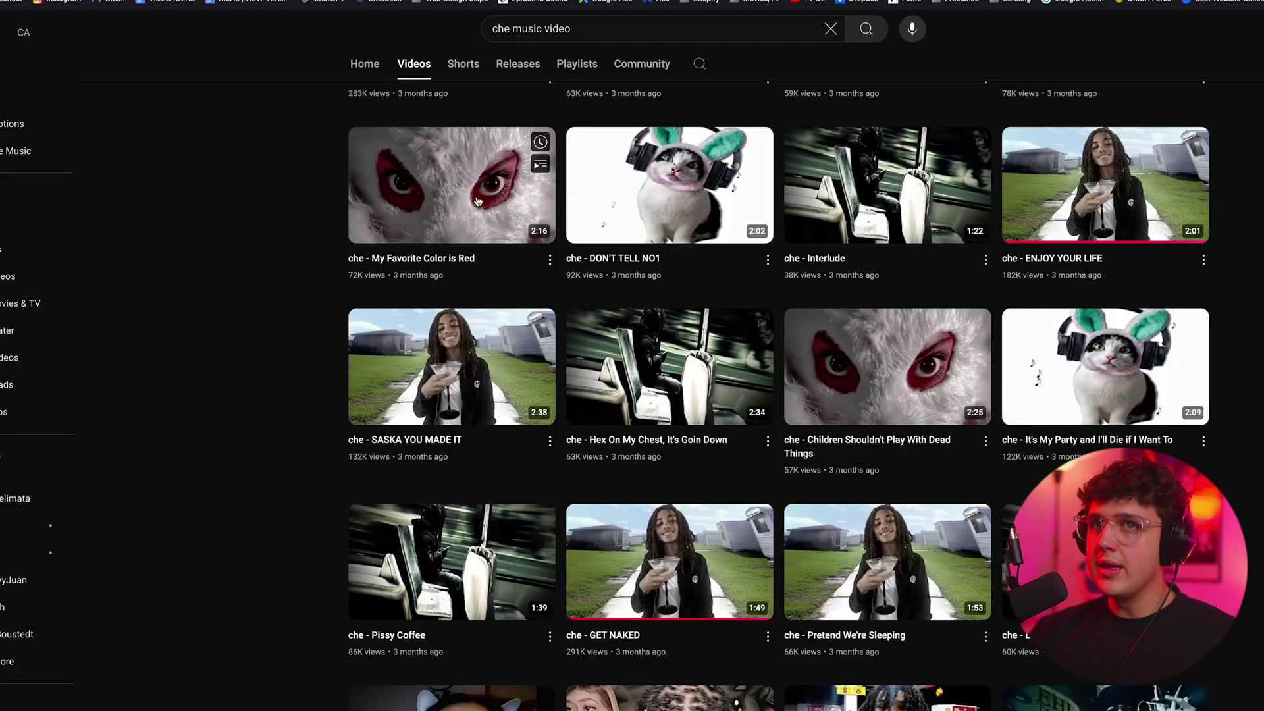
{"action": "scroll", "coordinate": [470, 224], "scroll_direction": "up", "scroll_amount": 1}
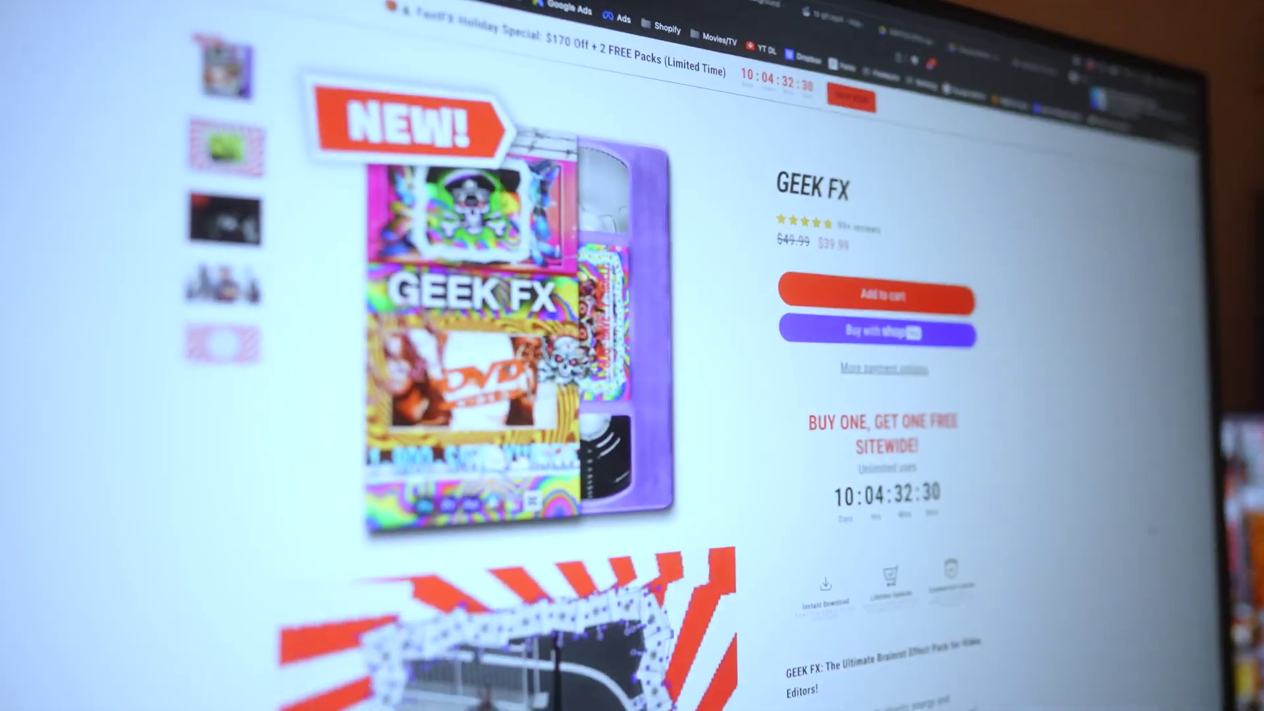
{"action": "scroll", "coordinate": [1152, 530], "scroll_direction": "down", "scroll_amount": 4}
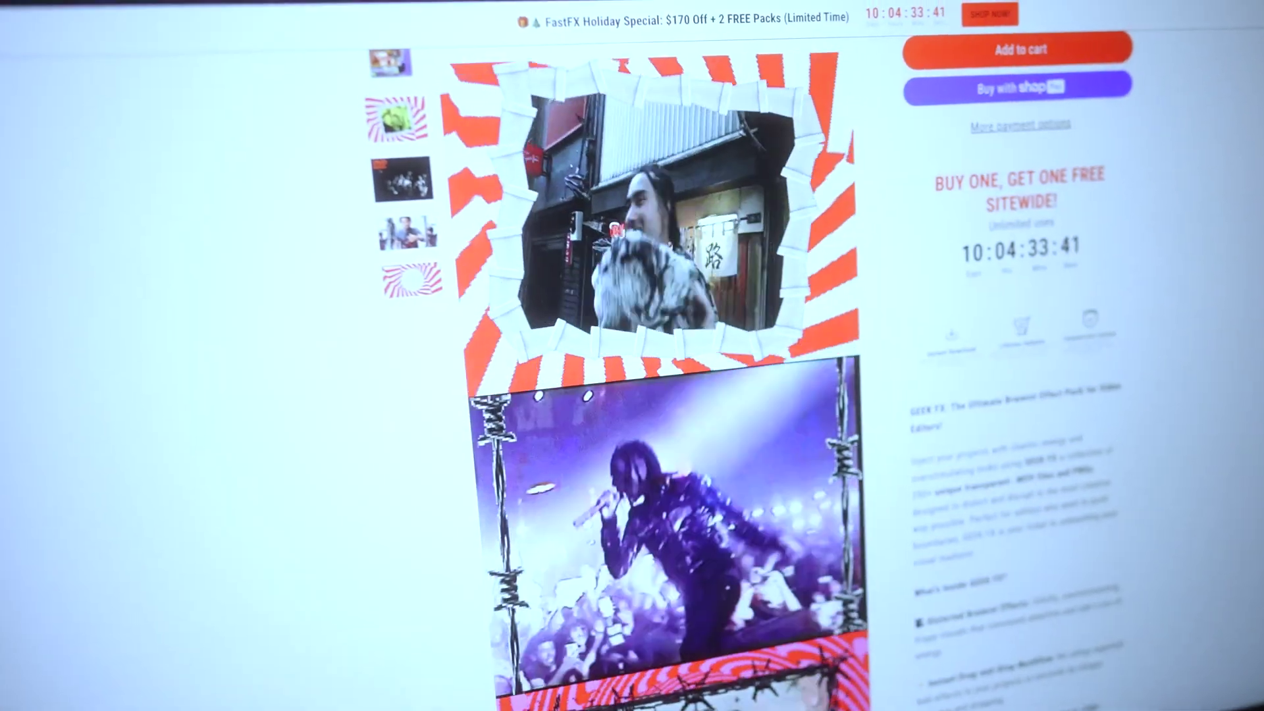
{"action": "scroll", "coordinate": [658, 355], "scroll_direction": "down", "scroll_amount": 5}
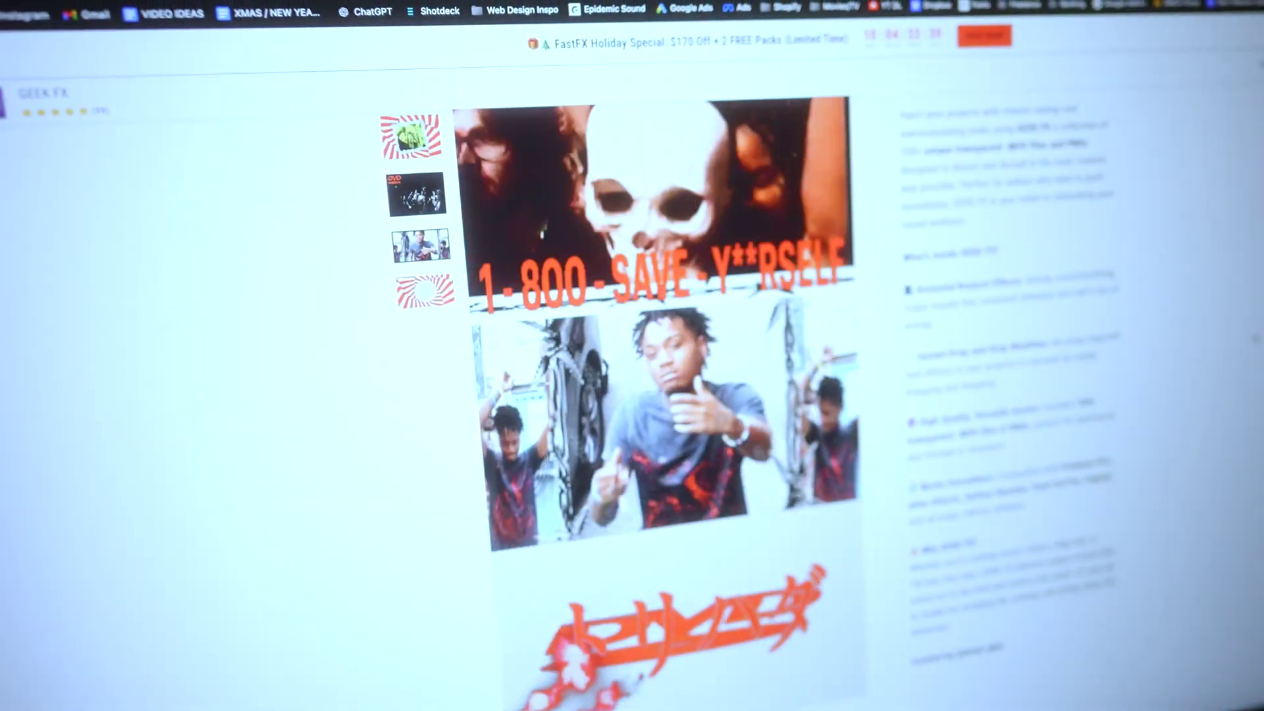
{"action": "scroll", "coordinate": [1256, 338], "scroll_direction": "up", "scroll_amount": 1}
{"action": "scroll", "coordinate": [1255, 338], "scroll_direction": "up", "scroll_amount": 1}
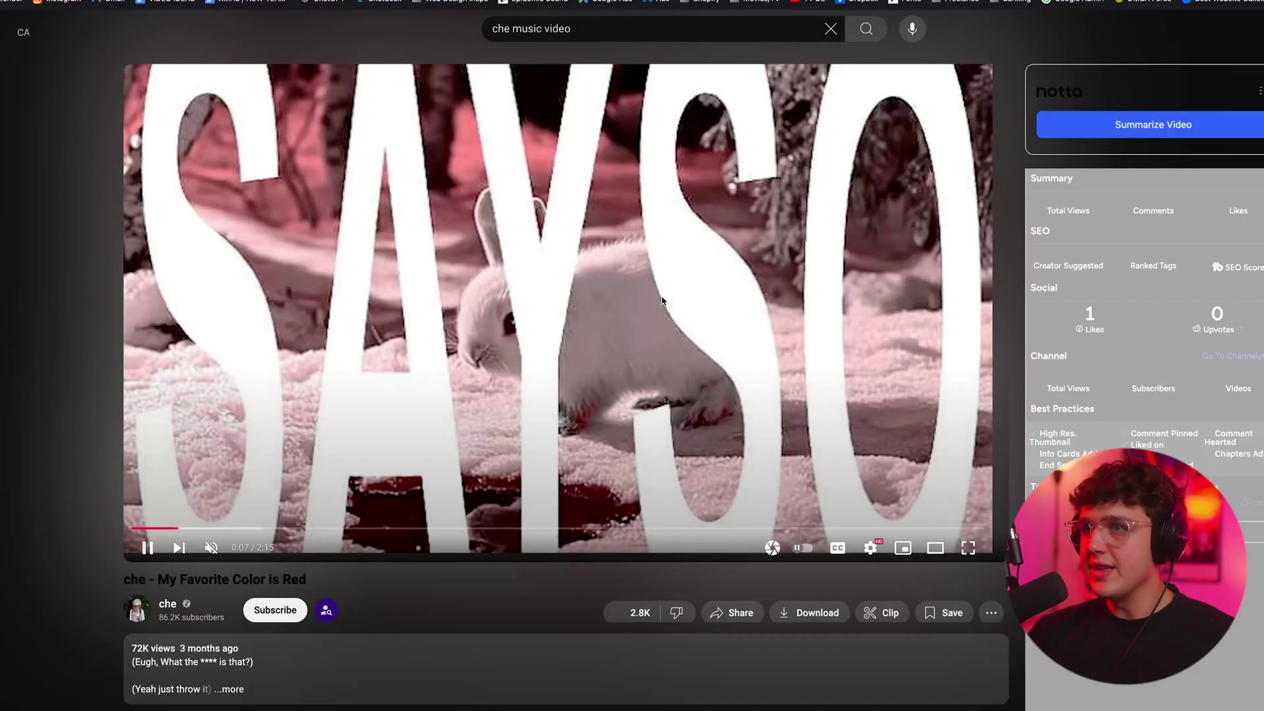
- Play, pause and skip through the opening of the "che - My Favorite Color is Red" video to study its visuals
{"action": "left_click", "coordinate": [586, 366]}
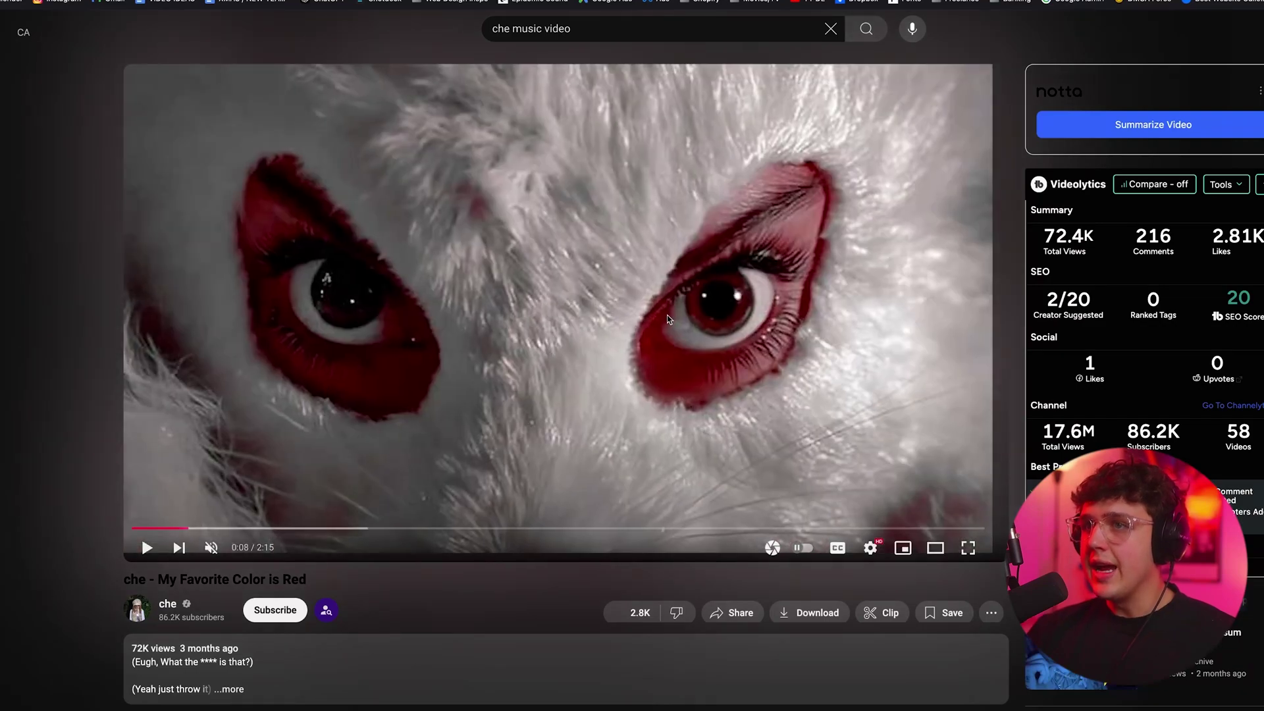
{"action": "left_click", "coordinate": [556, 244]}
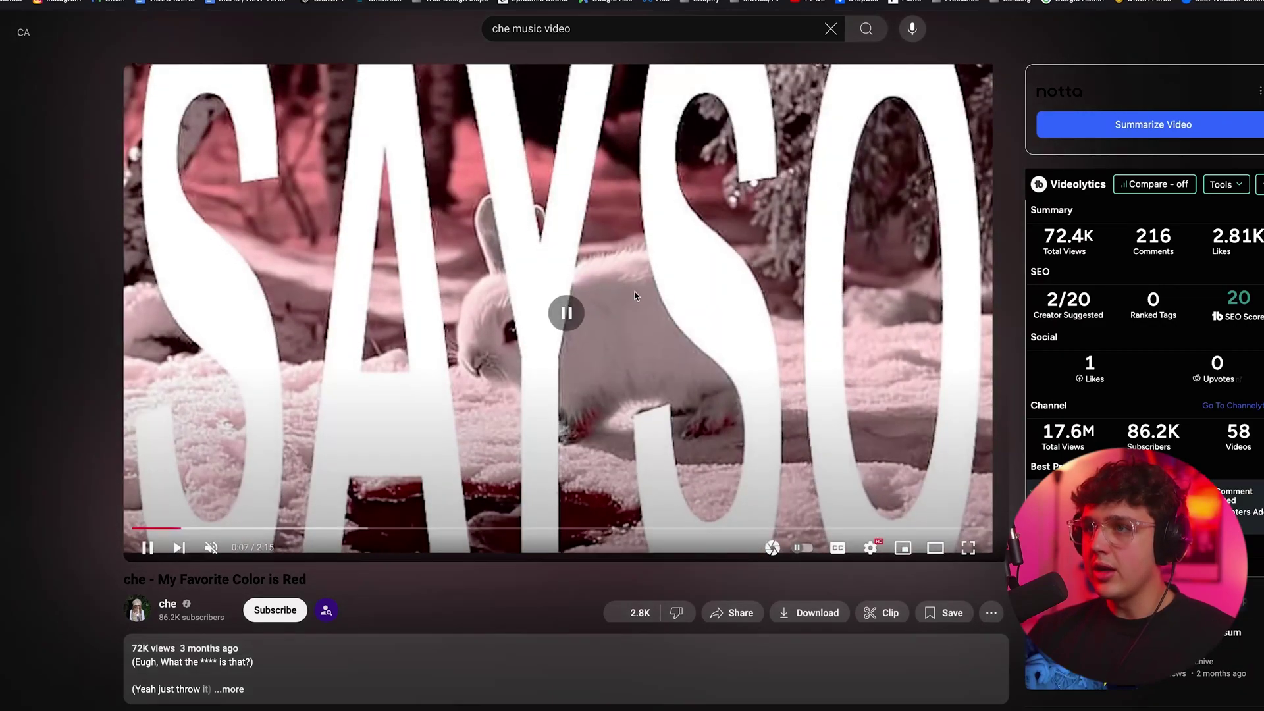
{"action": "left_click", "coordinate": [556, 244]}
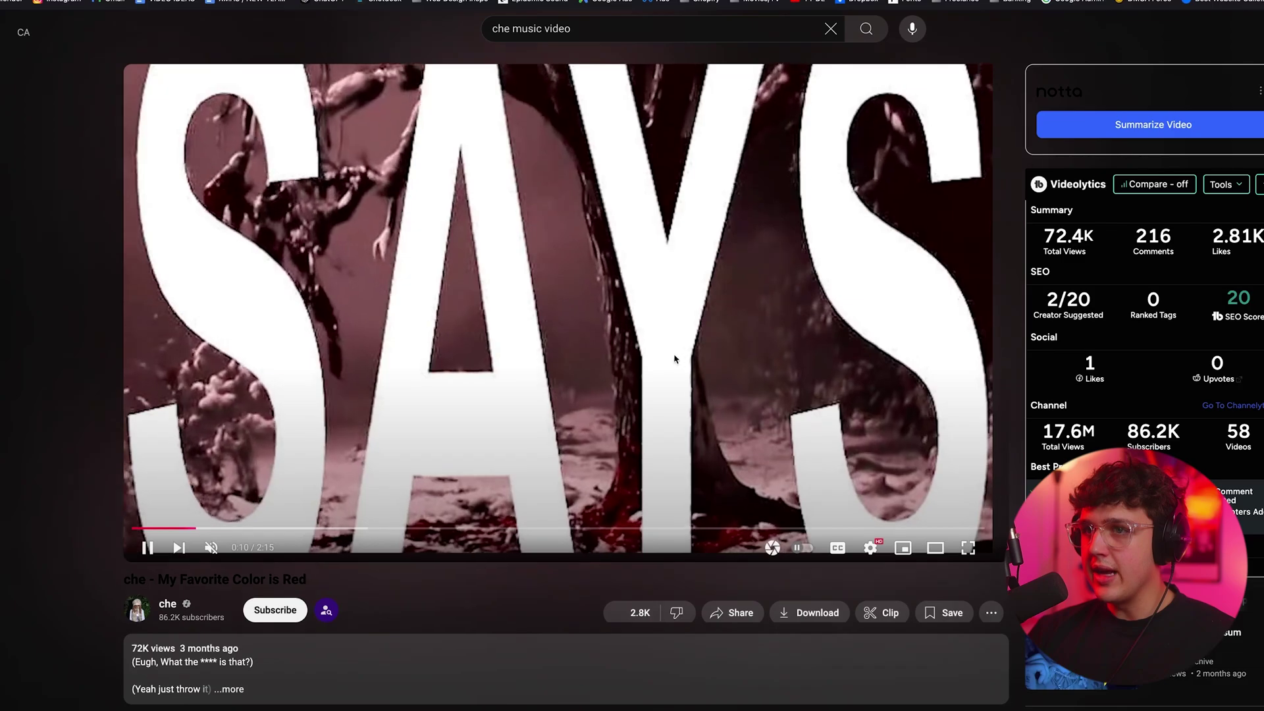
{"action": "left_click", "coordinate": [673, 358]}
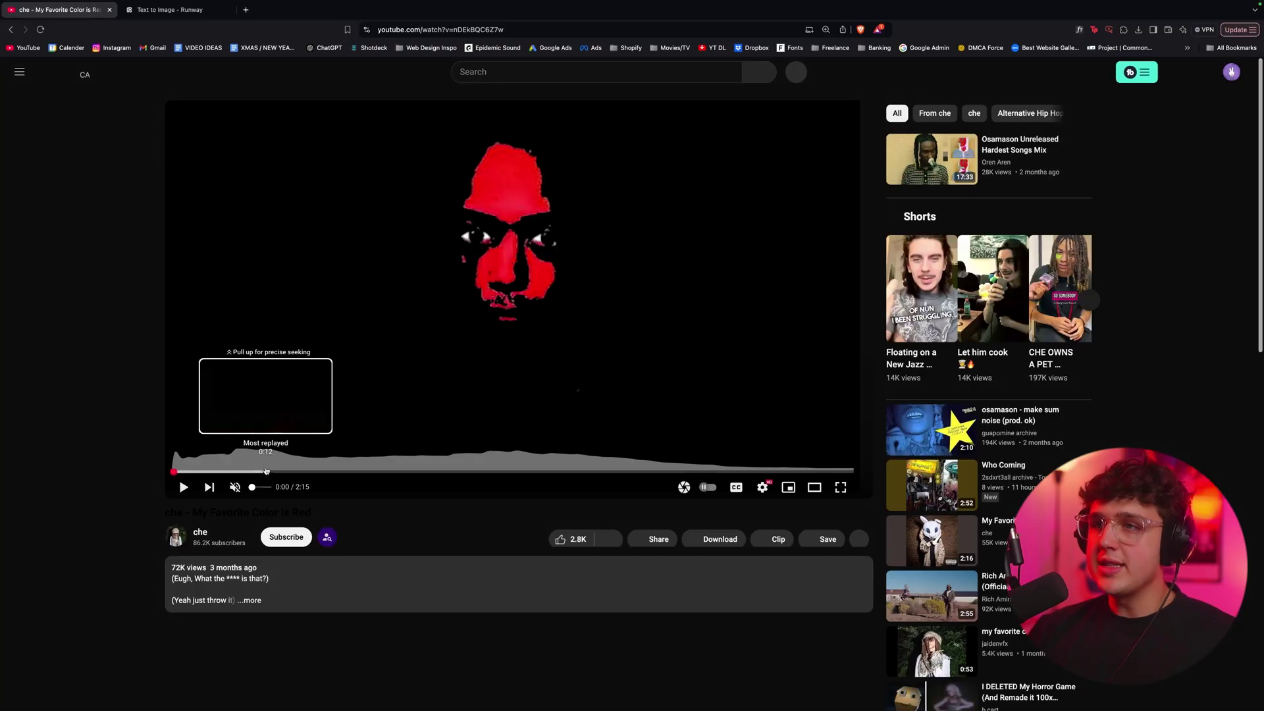
{"action": "left_click", "coordinate": [265, 470]}
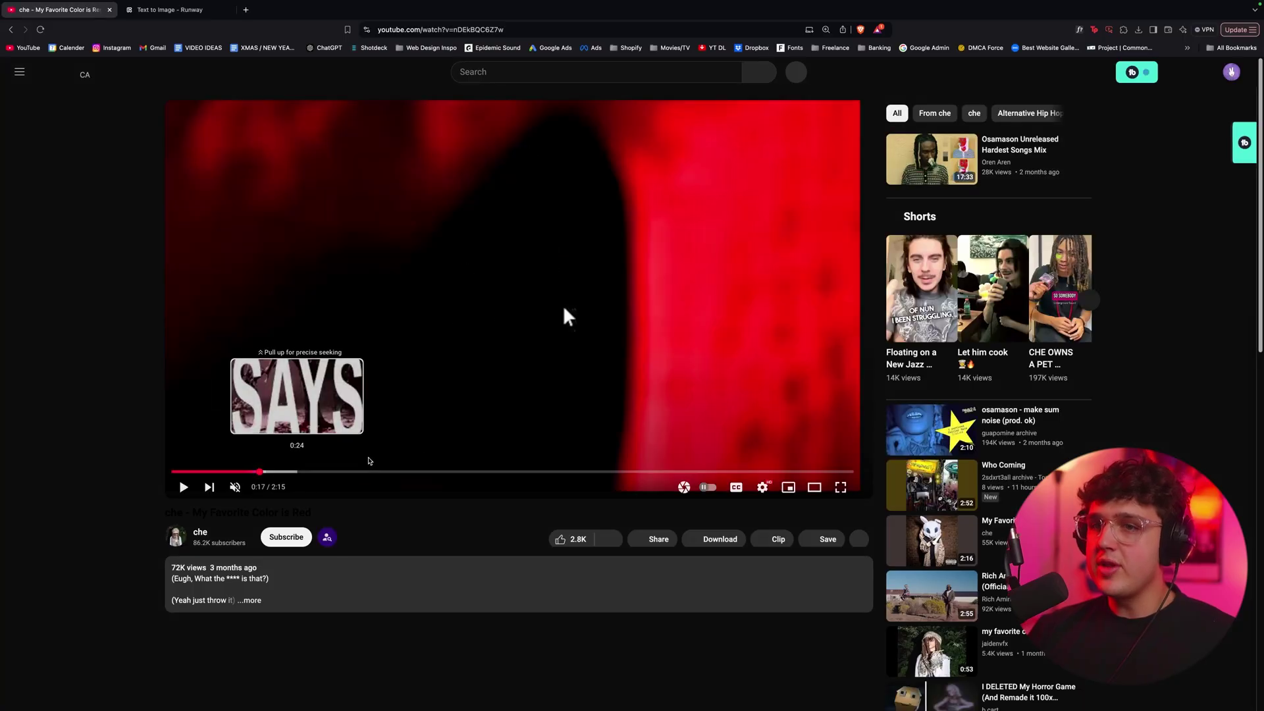
{"action": "left_click", "coordinate": [223, 471]}
{"action": "left_click_drag", "start_coordinate": [224, 470], "coordinate": [268, 471]}
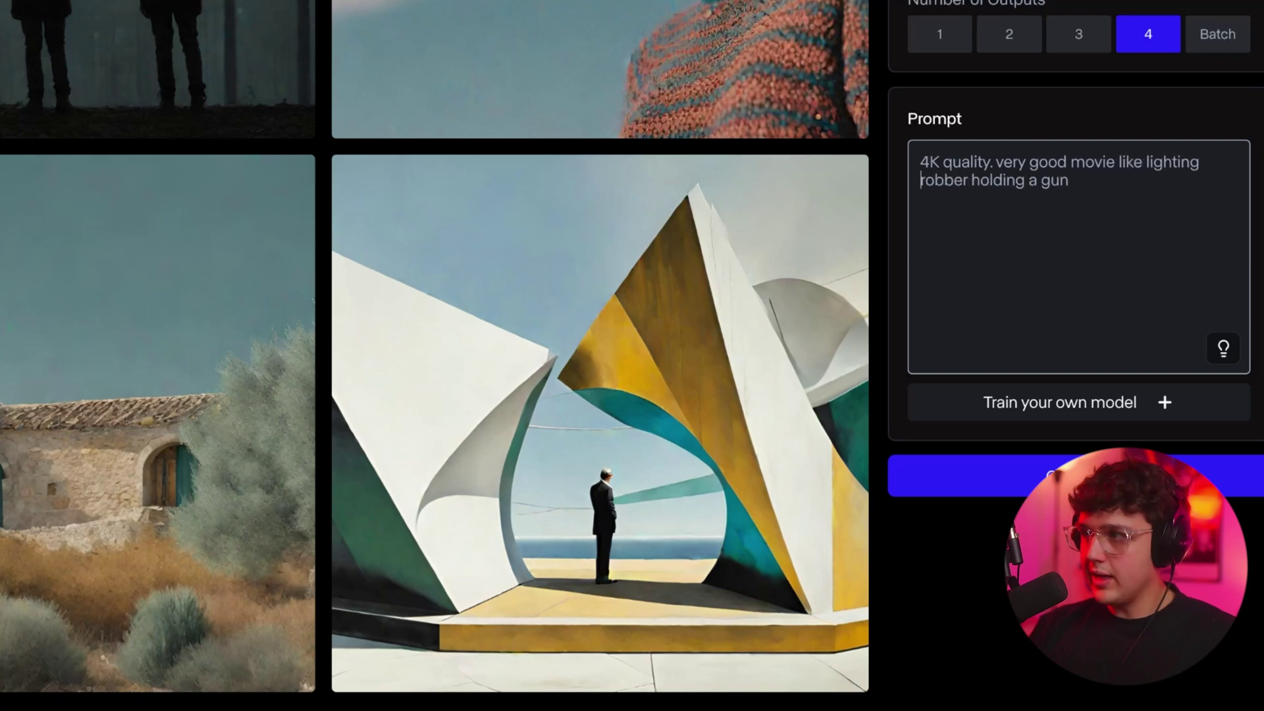
- Add a period after "lighting" and "wearing a rabbit mask with blood on it in the woods at night with snow." to the image prompt
{"action": "key", "text": "BackSpace"}
{"action": "type", "text": "."}
{"action": "left_click", "coordinate": [1073, 180]}
{"action": "type", "text": "wearing a rabbit mask"}
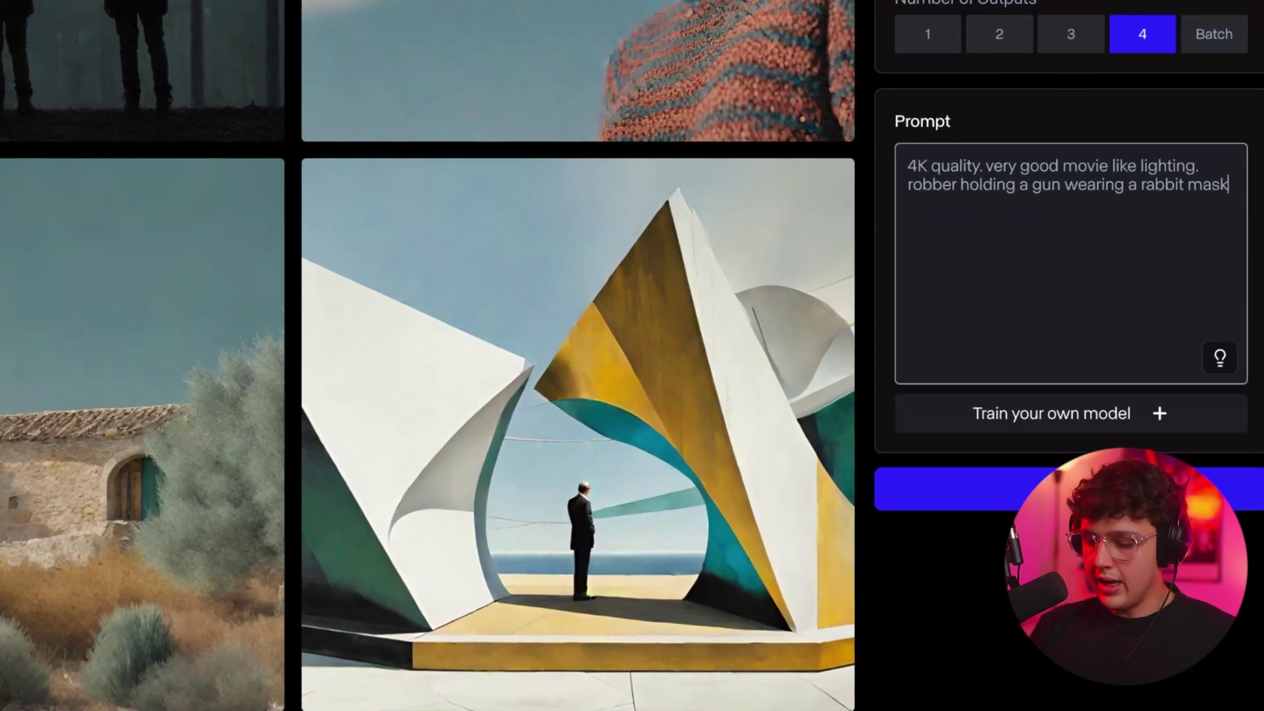
{"action": "type", "text": " with blood on it in the woods at night with snow."}
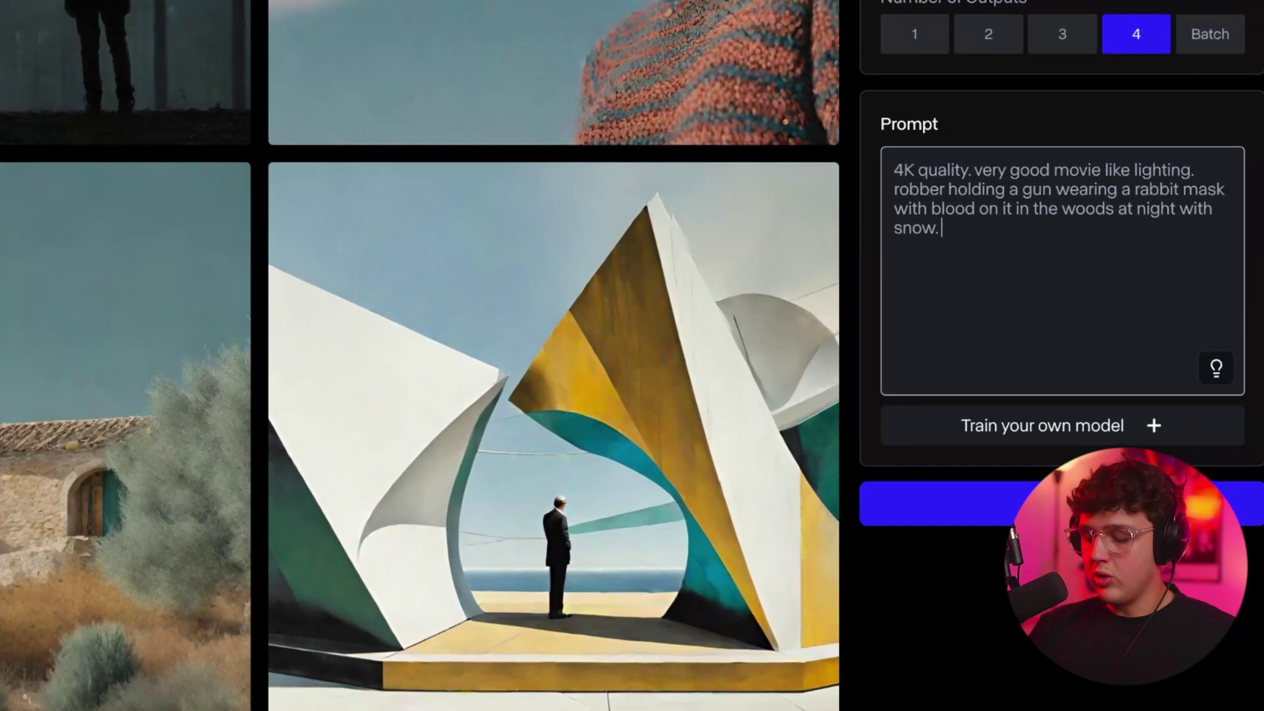
- Append "robber will be holding pistol on an angle towards the camera" to the prompt and generate the images
{"action": "type", "text": " run wi"}
{"action": "key", "text": "BackSpace"}
{"action": "key", "text": "BackSpace"}
{"action": "key", "text": "BackSpace"}
{"action": "key", "text": "BackSpace"}
{"action": "key", "text": "BackSpace"}
{"action": "key", "text": "BackSpace"}
{"action": "key", "text": "BackSpace"}
{"action": "type", "text": "robber will be holding"}
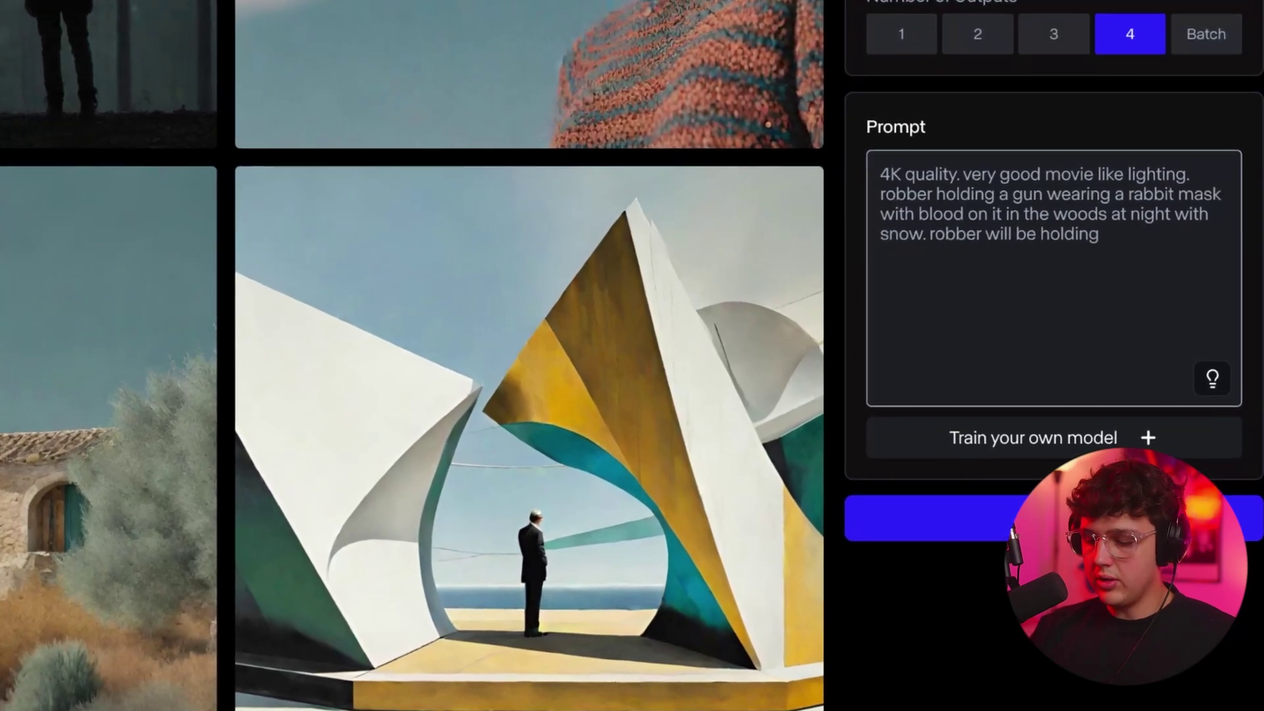
{"action": "type", "text": " pistol on an angle towards the camera"}
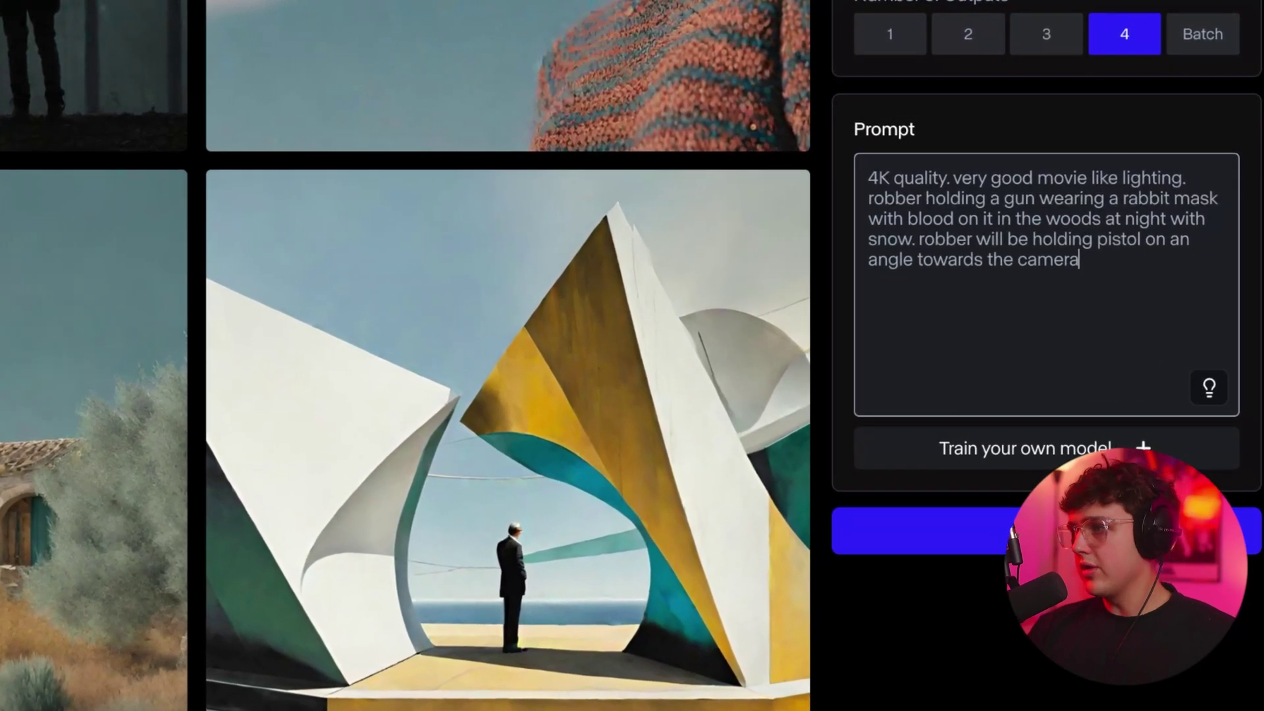
{"action": "key", "text": "ctrl+Return"}
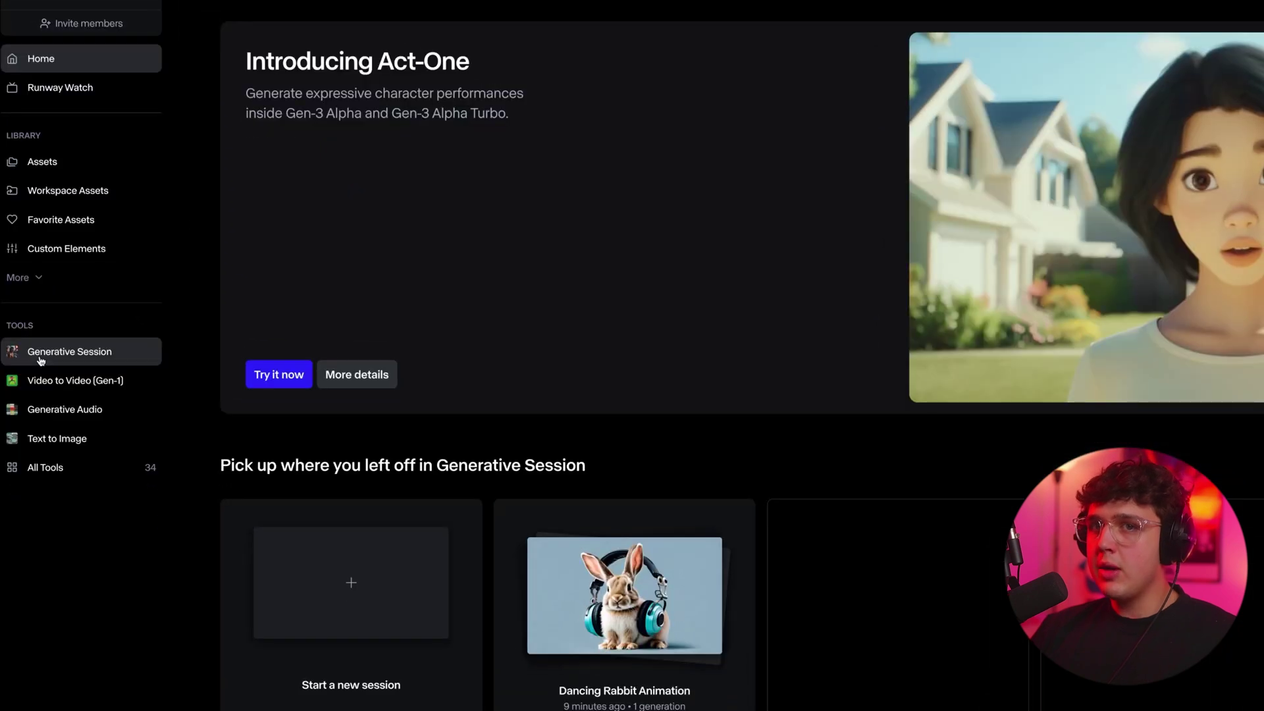
- Start a Generative Session with "1 4K quality very go.jpg" from the Text to Image assets and download the generated walking clip
{"action": "left_click", "coordinate": [64, 414]}
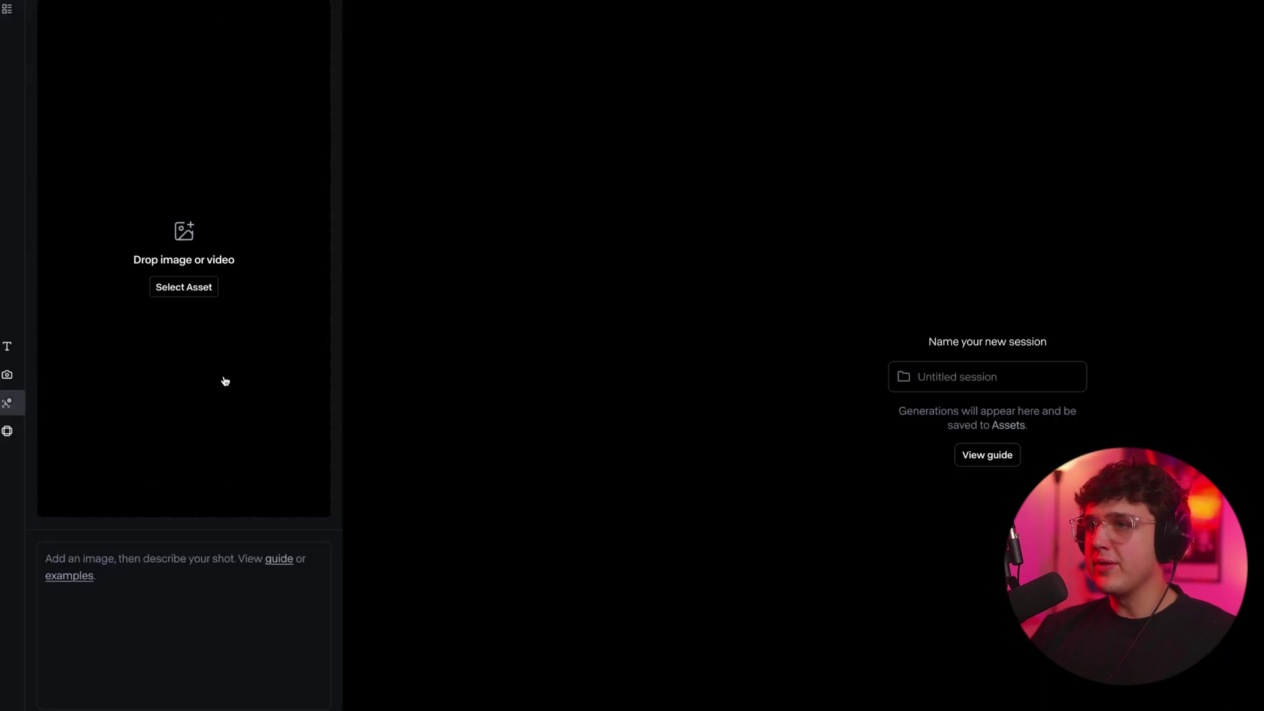
{"action": "left_click", "coordinate": [189, 286]}
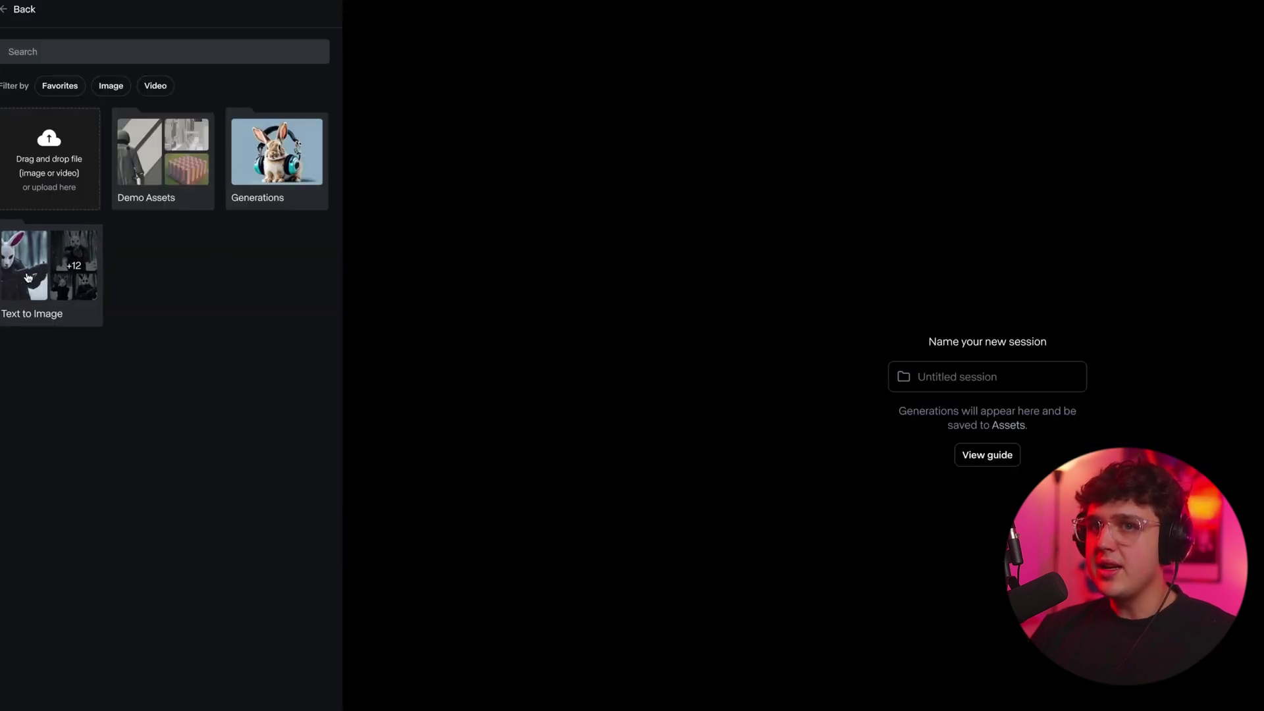
{"action": "left_click", "coordinate": [31, 317]}
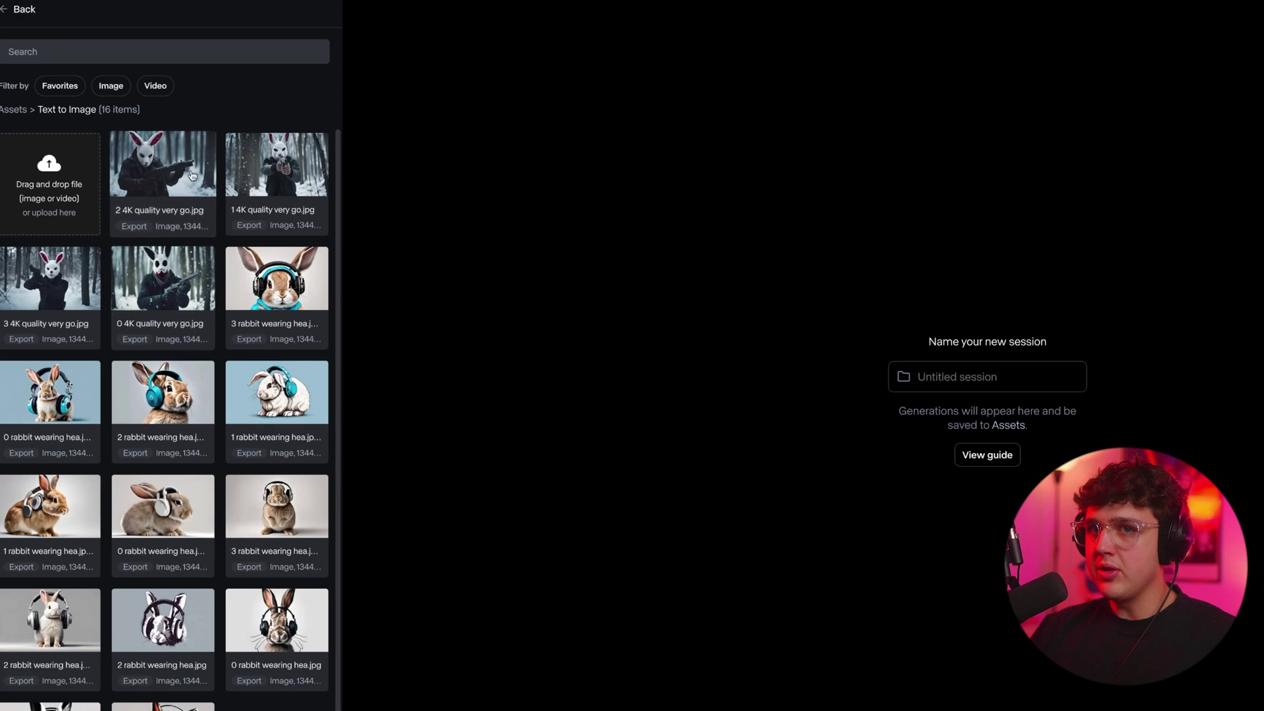
{"action": "left_click", "coordinate": [281, 174]}
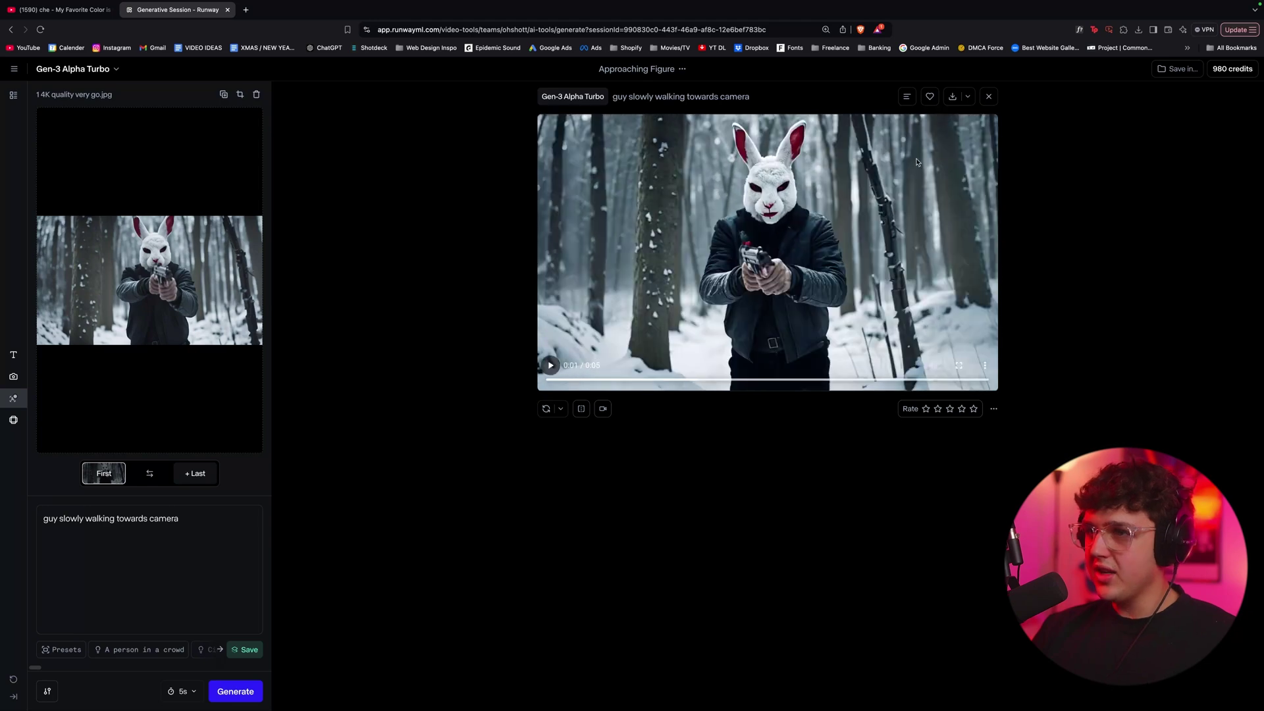
{"action": "left_click", "coordinate": [951, 98]}
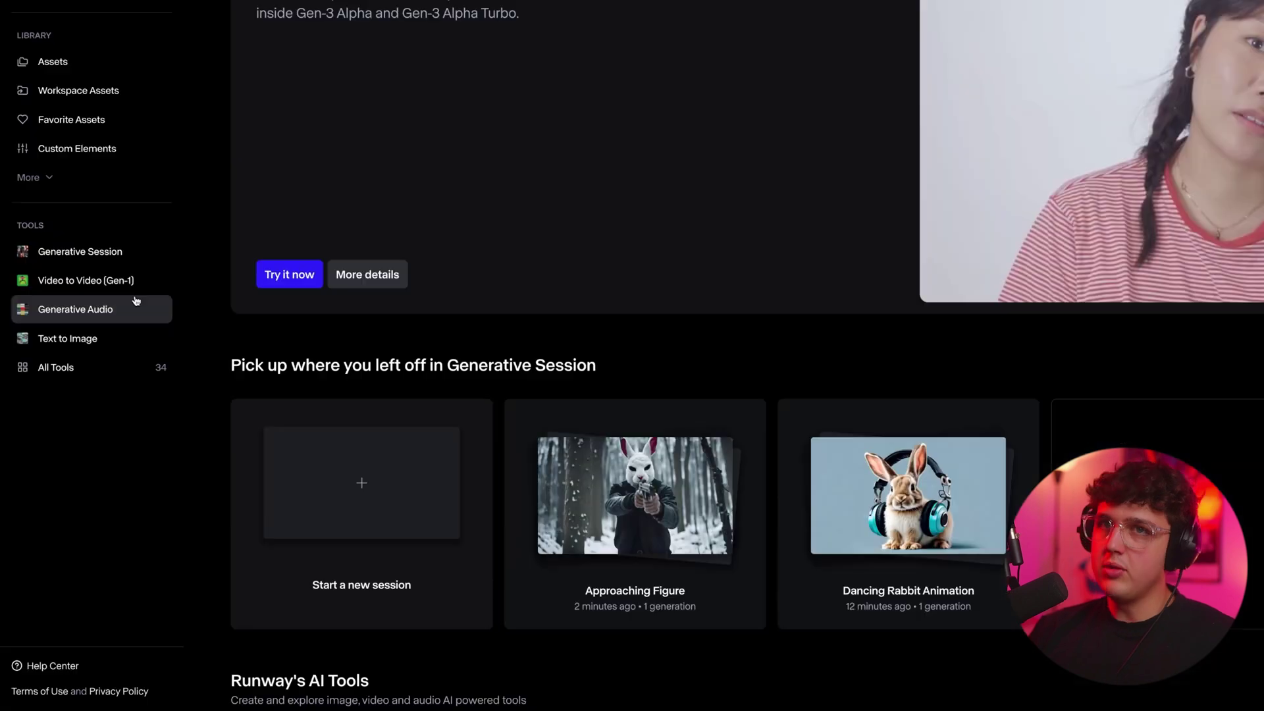
- Start another Generative Session with "2 a bunch of wild ra.jpg" from the Text to Image assets and download the generated rabbits clip
{"action": "left_click", "coordinate": [220, 302]}
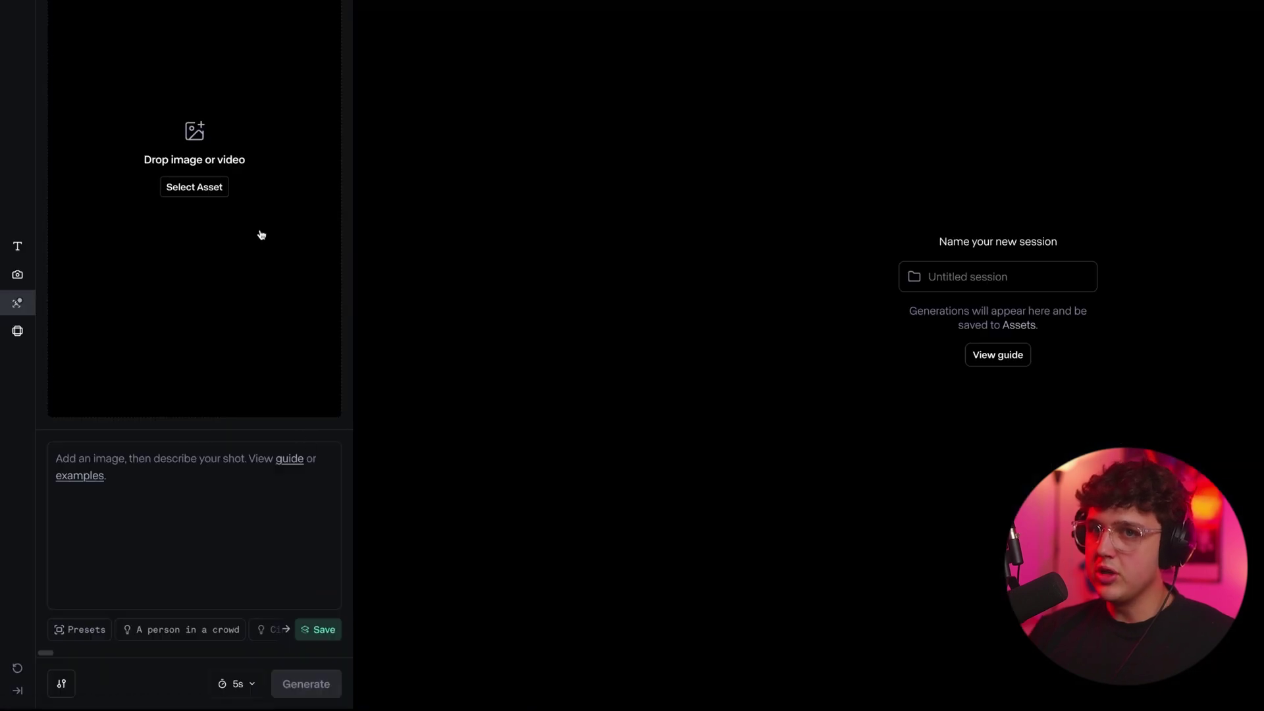
{"action": "left_click", "coordinate": [194, 187]}
{"action": "left_click", "coordinate": [68, 165]}
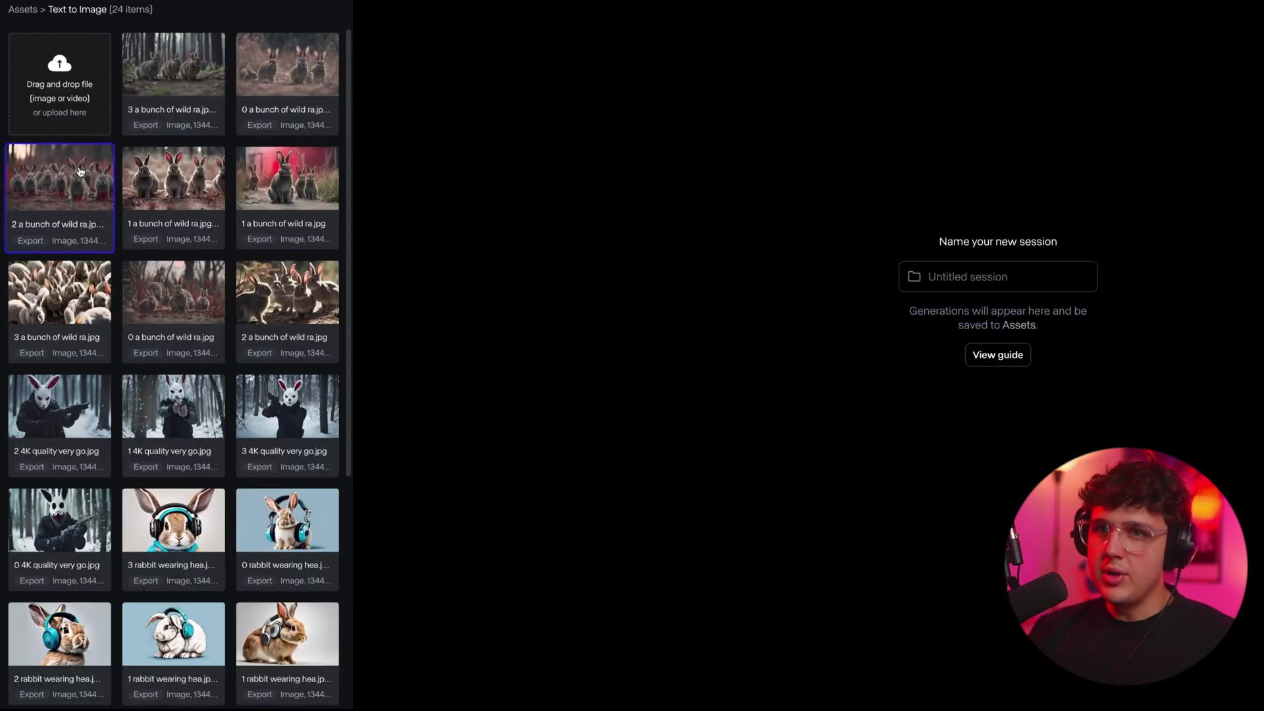
{"action": "left_click", "coordinate": [79, 173]}
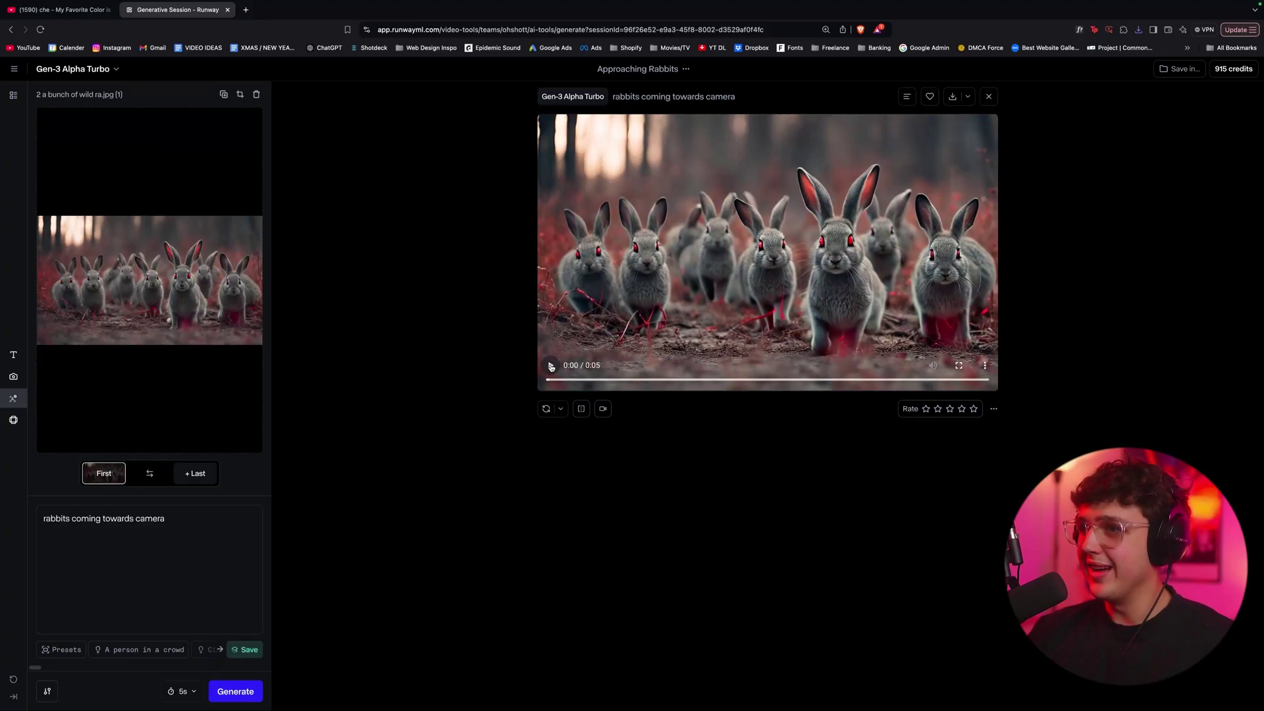
{"action": "left_click", "coordinate": [955, 100]}
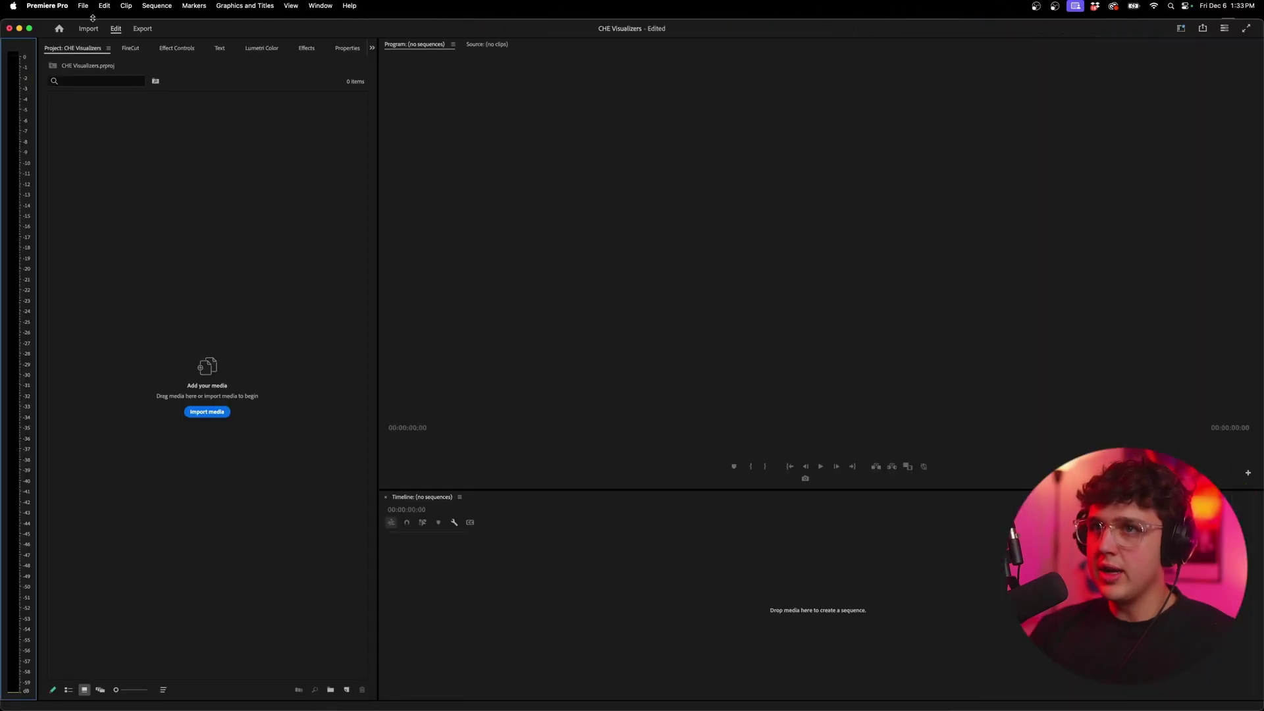
- In Premiere Pro, create a new sequence in the CHE Visualizers project
{"action": "left_click", "coordinate": [83, 5]}
{"action": "mouse_move", "coordinate": [164, 19]}
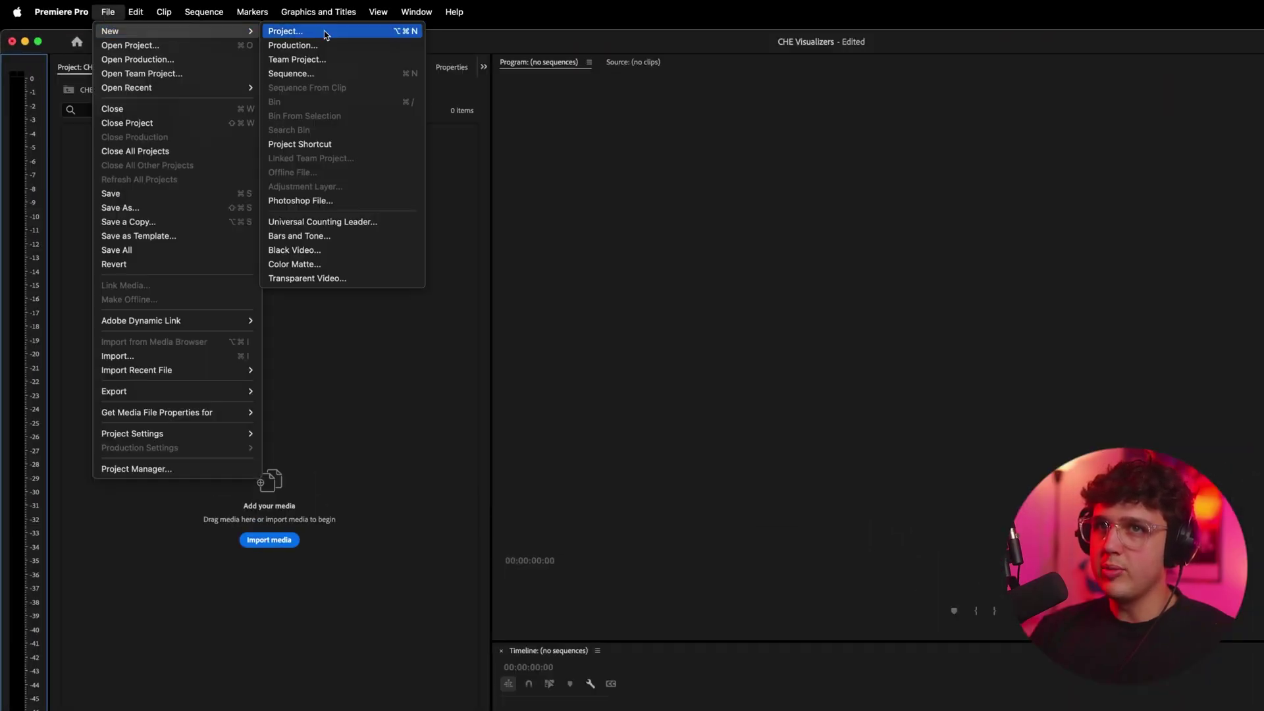
{"action": "left_click", "coordinate": [332, 72]}
{"action": "left_click", "coordinate": [686, 256]}
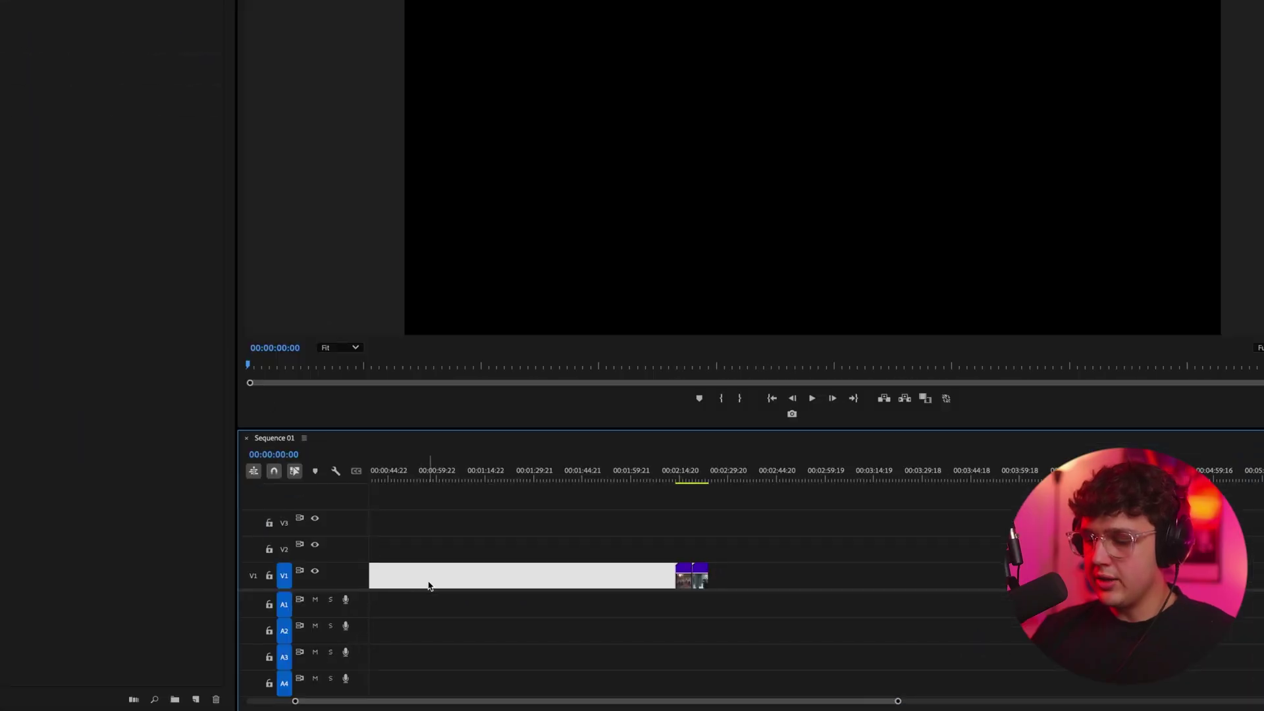
- Remove the empty gap before the clips on V1 and set the rabbits clip's scale to 67
{"action": "key", "text": "BackSpace"}
{"action": "key", "text": "space"}
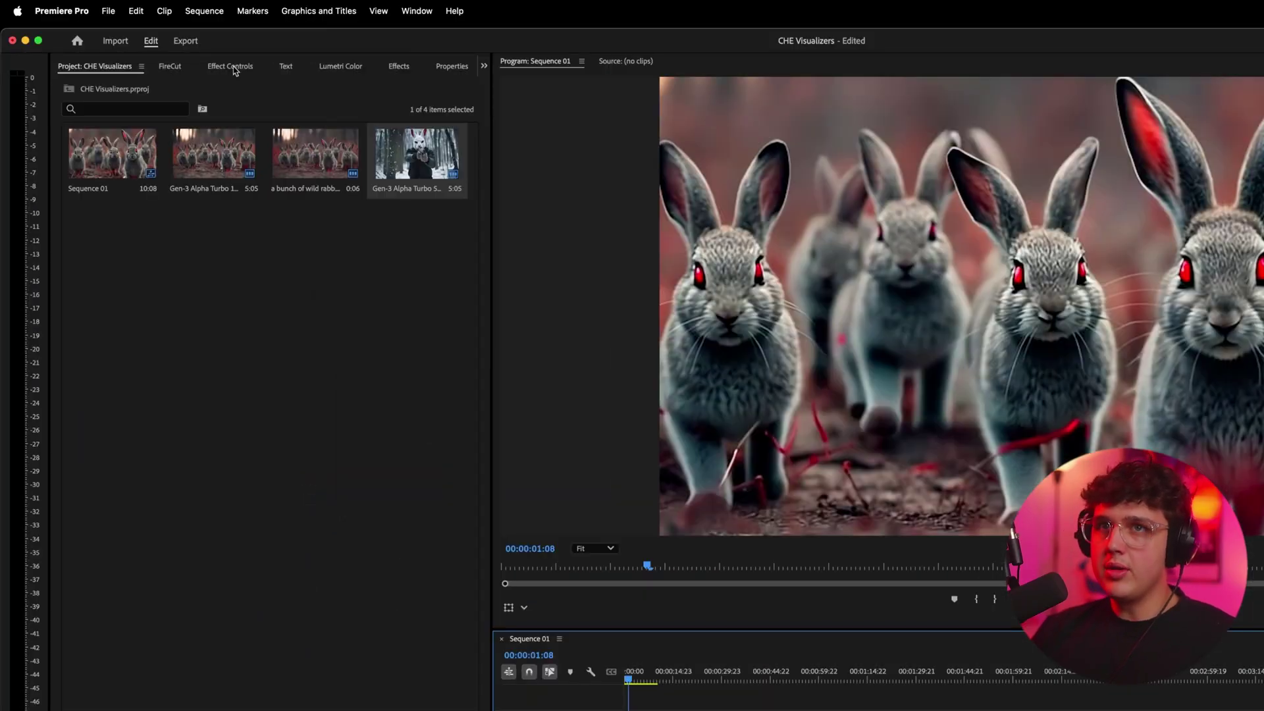
{"action": "left_click", "coordinate": [233, 68]}
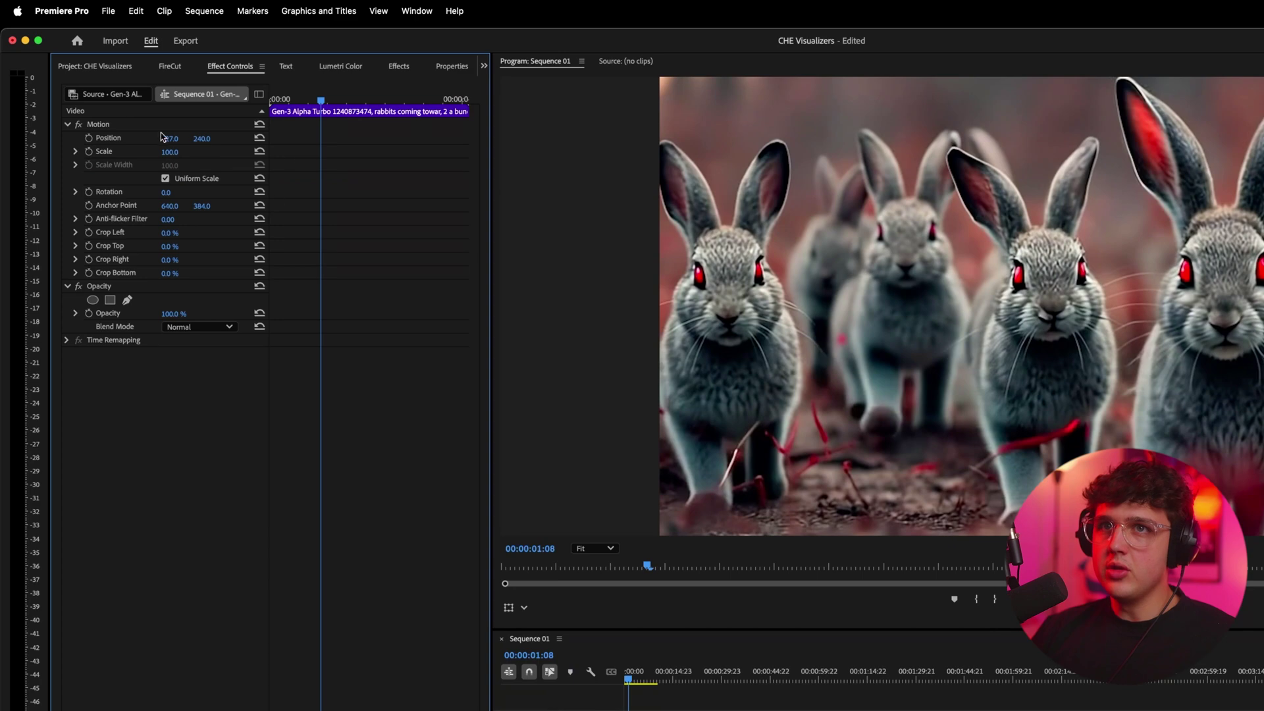
{"action": "left_click_drag", "start_coordinate": [163, 154], "coordinate": [140, 154]}
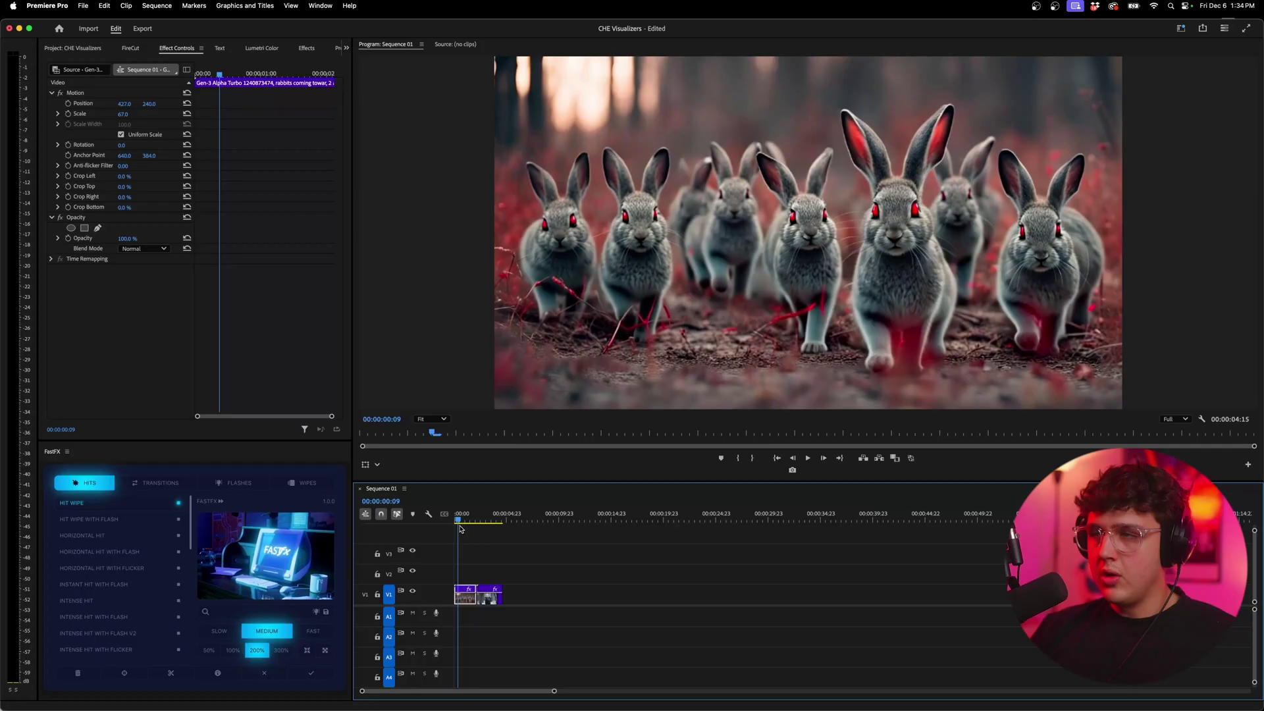
{"action": "left_click_drag", "start_coordinate": [459, 526], "coordinate": [459, 526]}
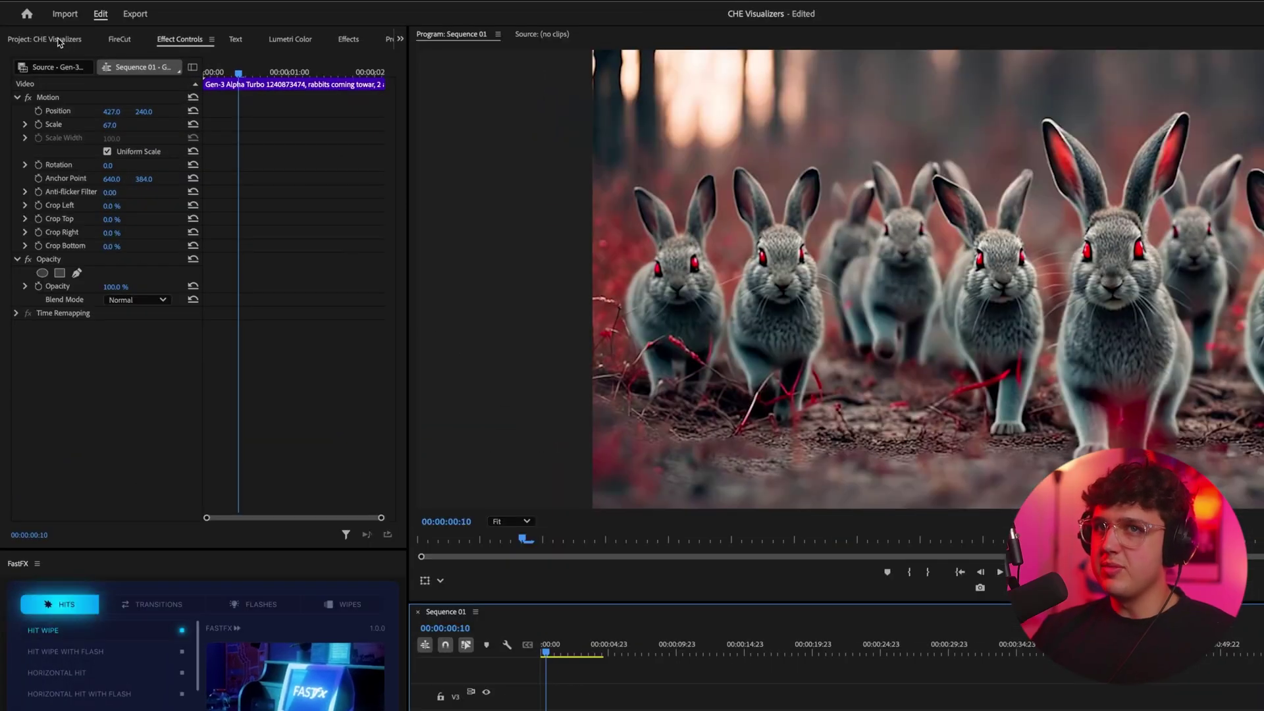
- Create a new Black Video item in the project, accepting its proposed settings
{"action": "left_click", "coordinate": [58, 40]}
{"action": "right_click", "coordinate": [210, 366]}
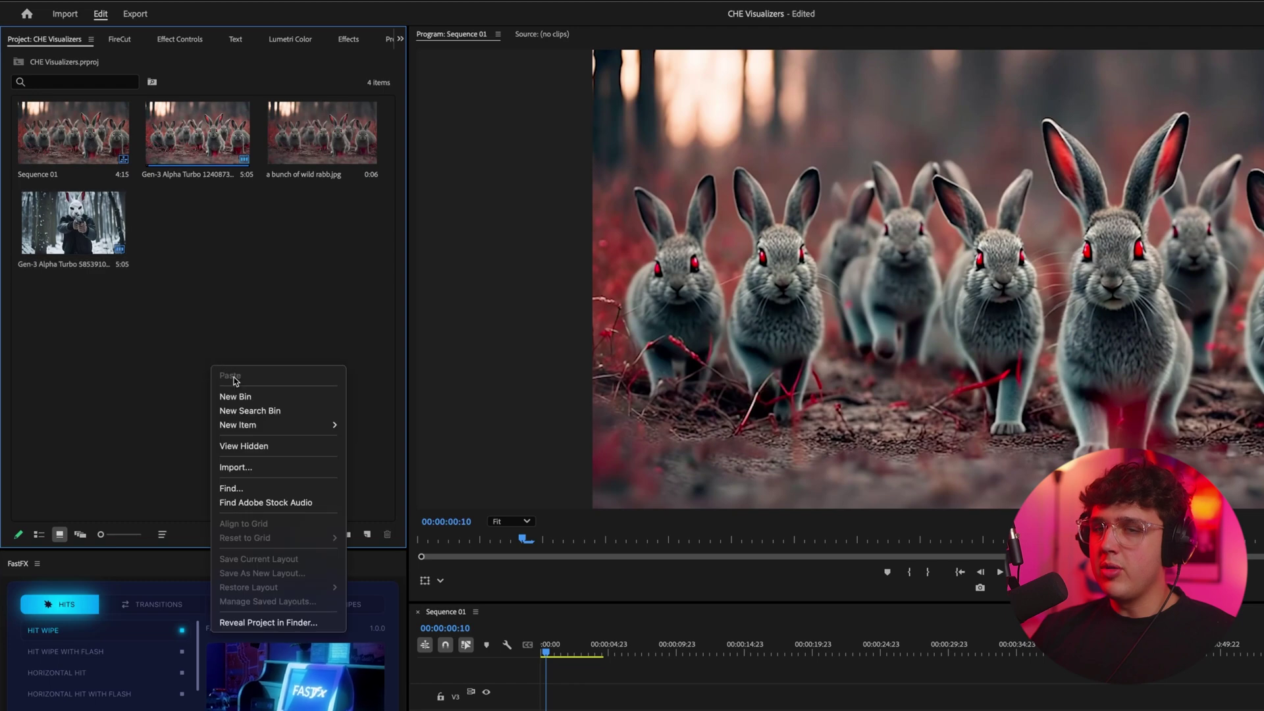
{"action": "mouse_move", "coordinate": [263, 431]}
{"action": "left_click", "coordinate": [389, 510]}
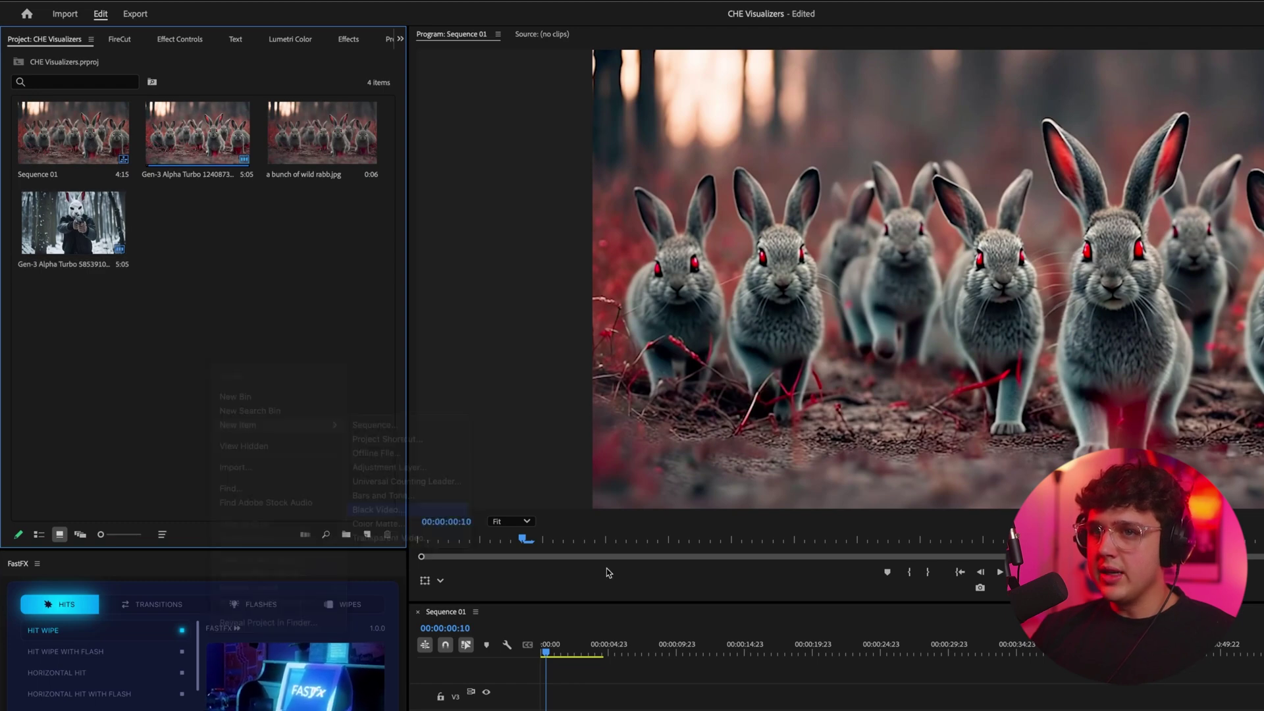
{"action": "left_click", "coordinate": [856, 519]}
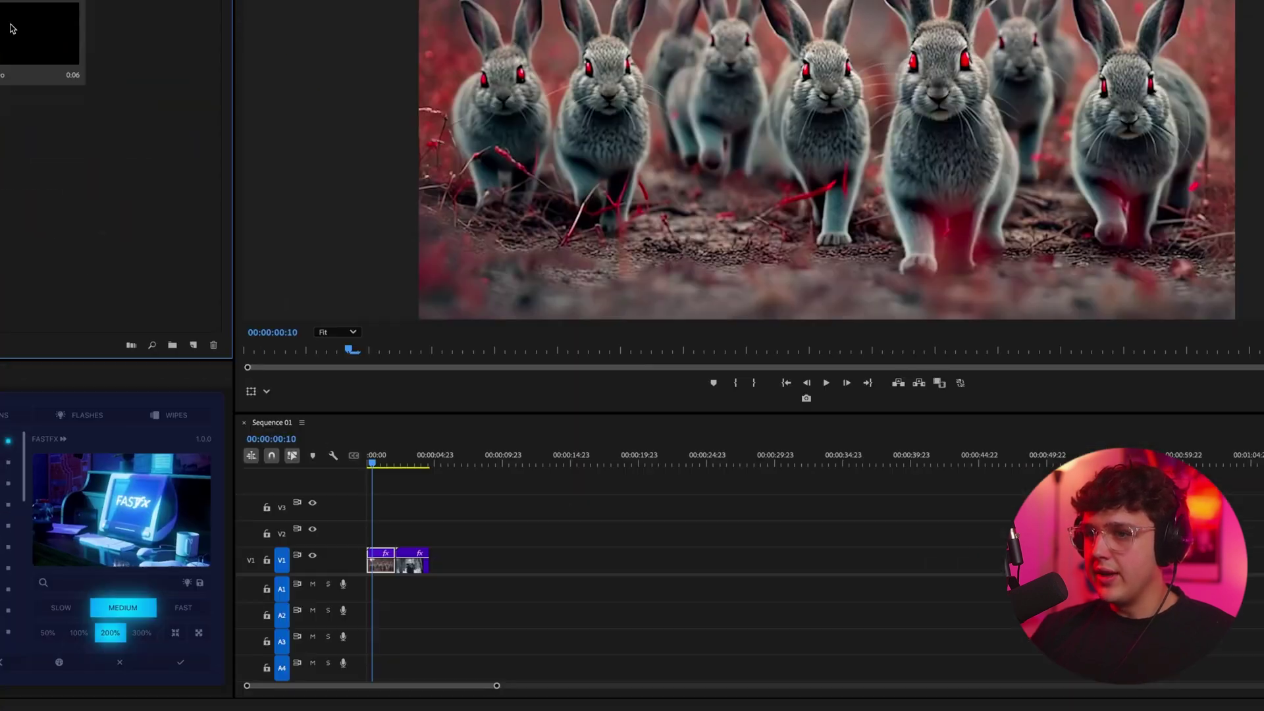
- Place the Black Video on V1 beneath the rabbit-mask clip on V2 and trim it to about that clip's length
{"action": "left_click_drag", "start_coordinate": [185, 218], "coordinate": [412, 535]}
{"action": "left_click_drag", "start_coordinate": [448, 567], "coordinate": [415, 567]}
{"action": "key", "text": "="}
{"action": "key", "text": "="}
{"action": "key", "text": "="}
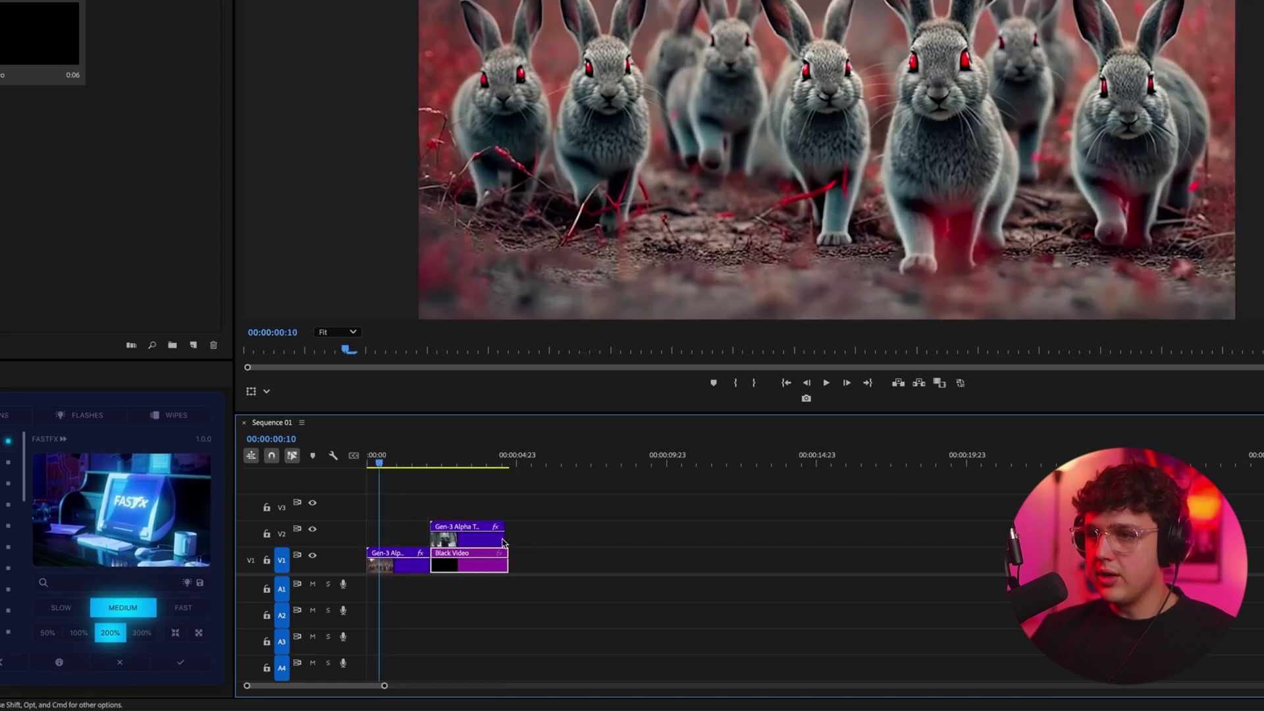
- Trim the Black Video to end with the rabbit-mask clip, and find the Crop effect to apply to that clip
{"action": "left_click_drag", "start_coordinate": [509, 562], "coordinate": [505, 562]}
{"action": "left_click", "coordinate": [470, 464]}
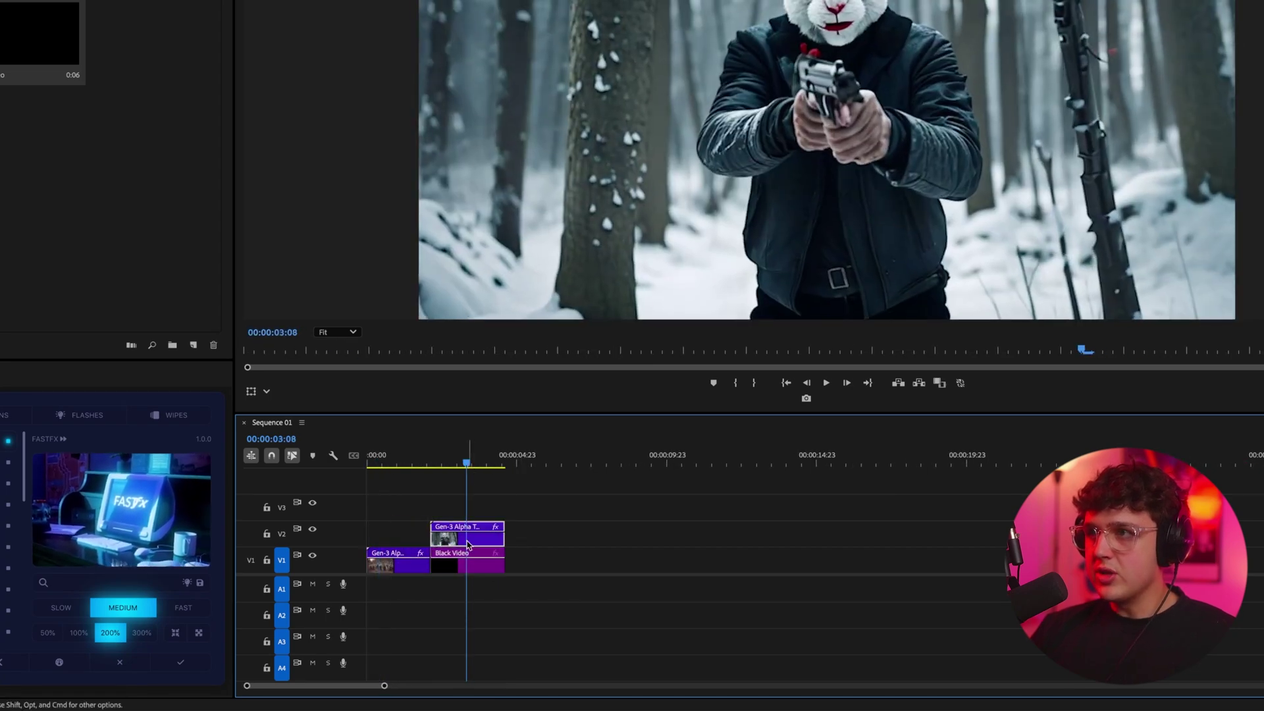
{"action": "left_click", "coordinate": [360, 40]}
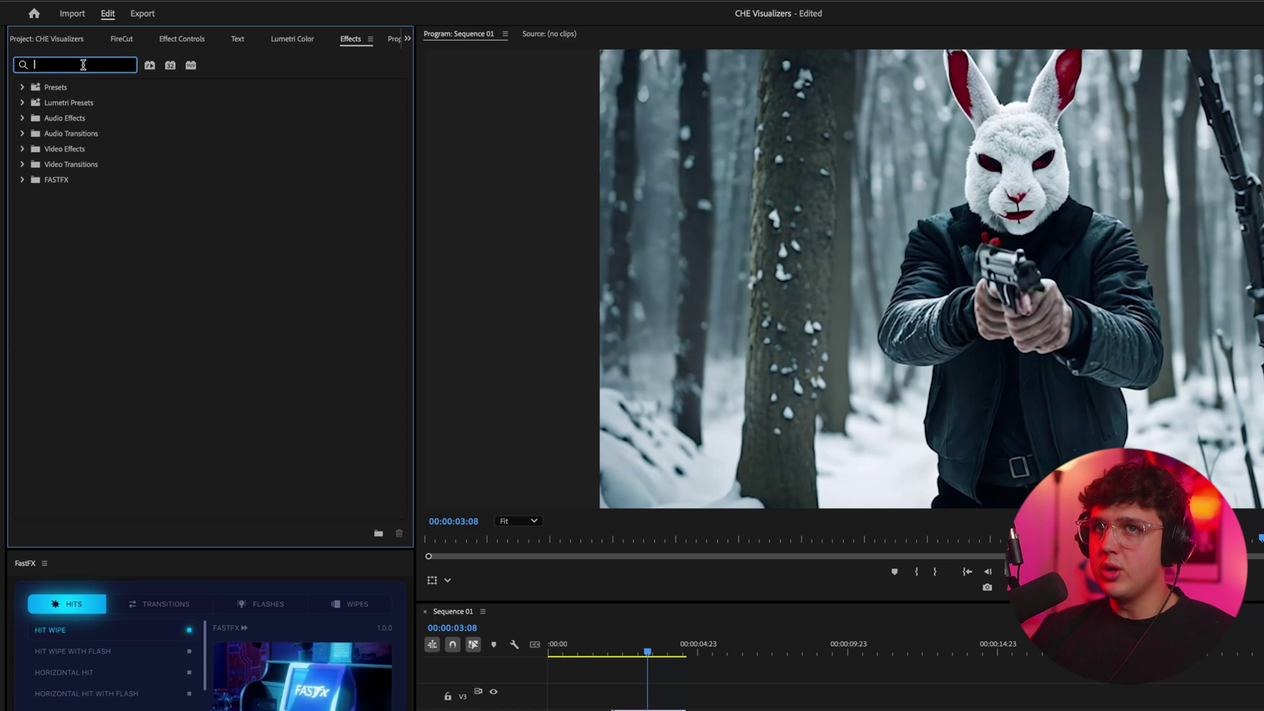
{"action": "type", "text": "crop"}
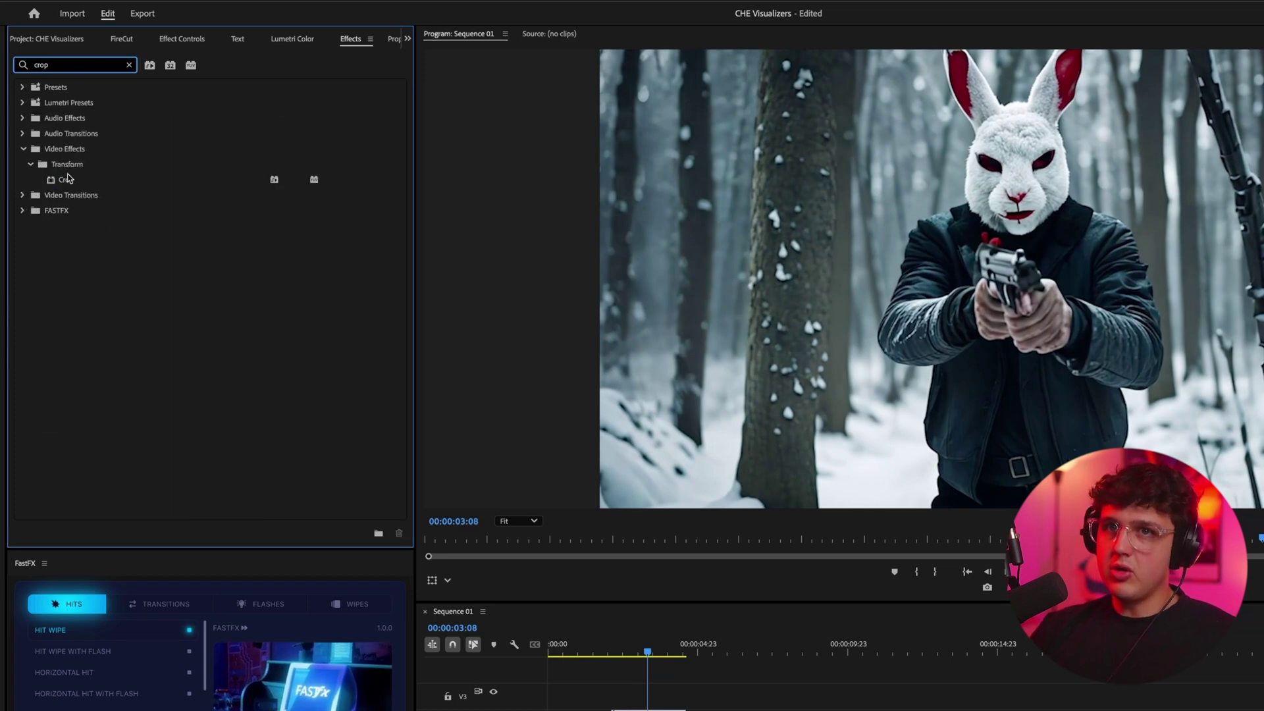
{"action": "left_click_drag", "start_coordinate": [68, 178], "coordinate": [435, 535]}
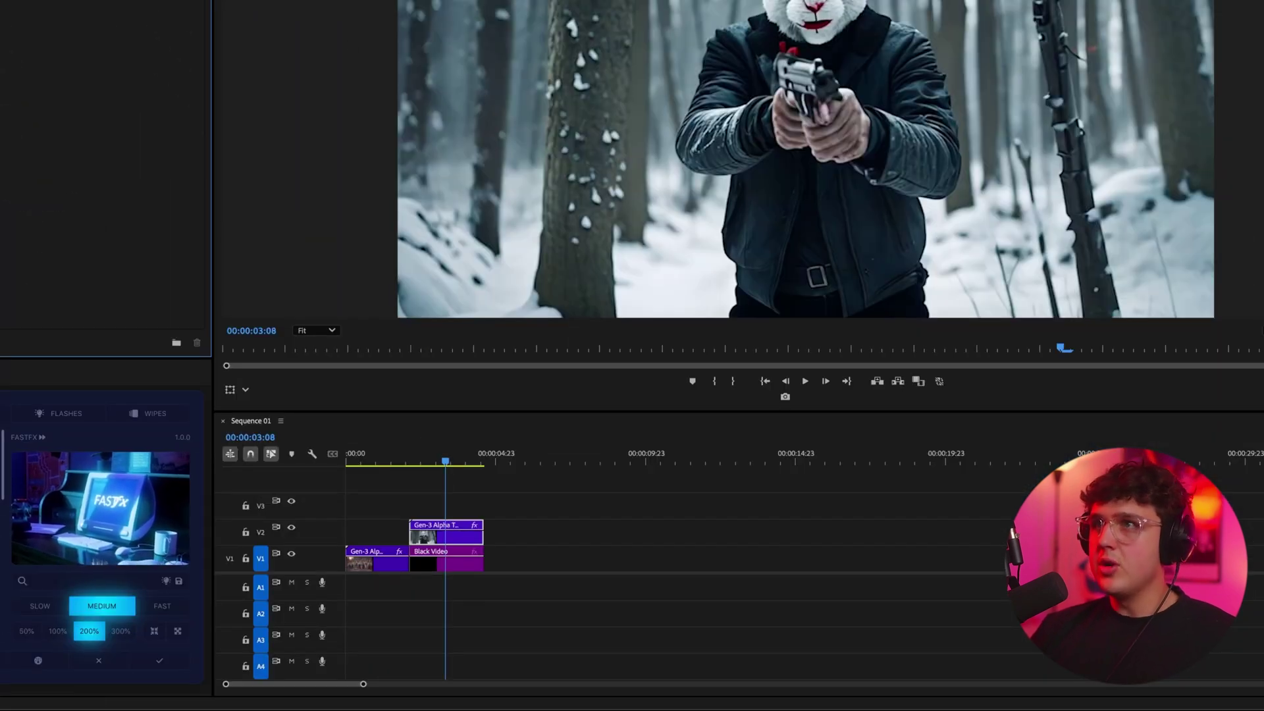
- Set the rabbit-mask clip's Crop Top and Crop Bottom to 15% each
{"action": "left_click", "coordinate": [198, 39]}
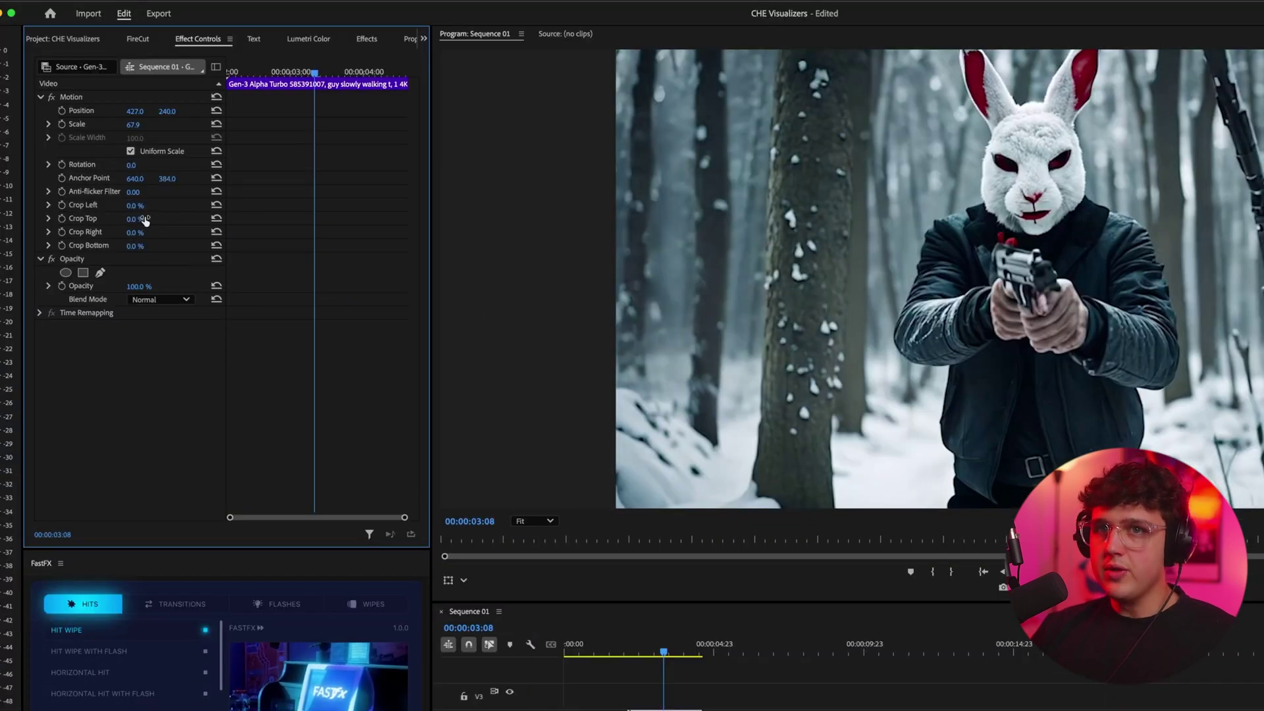
{"action": "mouse_move", "coordinate": [145, 221]}
{"action": "left_mouse_down"}
{"action": "mouse_move", "coordinate": [184, 222]}
{"action": "mouse_move", "coordinate": [145, 221]}
{"action": "mouse_move", "coordinate": [158, 222]}
{"action": "left_mouse_up"}
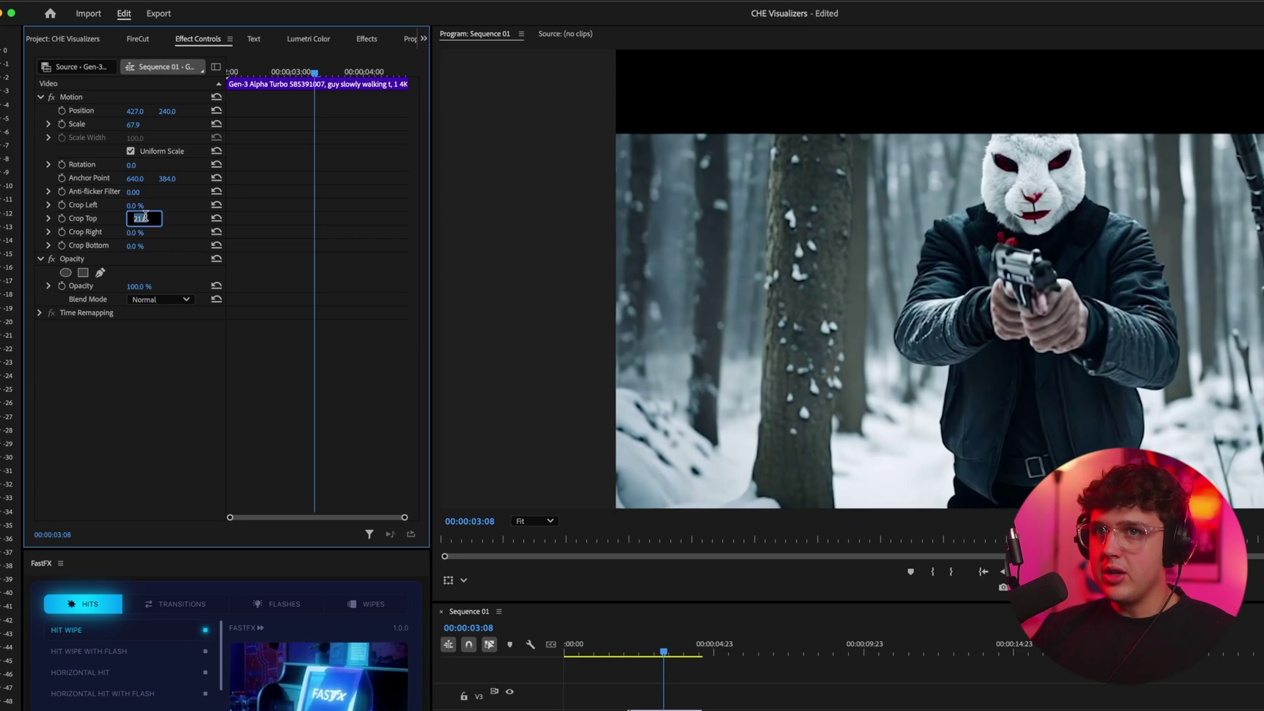
{"action": "type", "text": "15"}
{"action": "key", "text": "Return"}
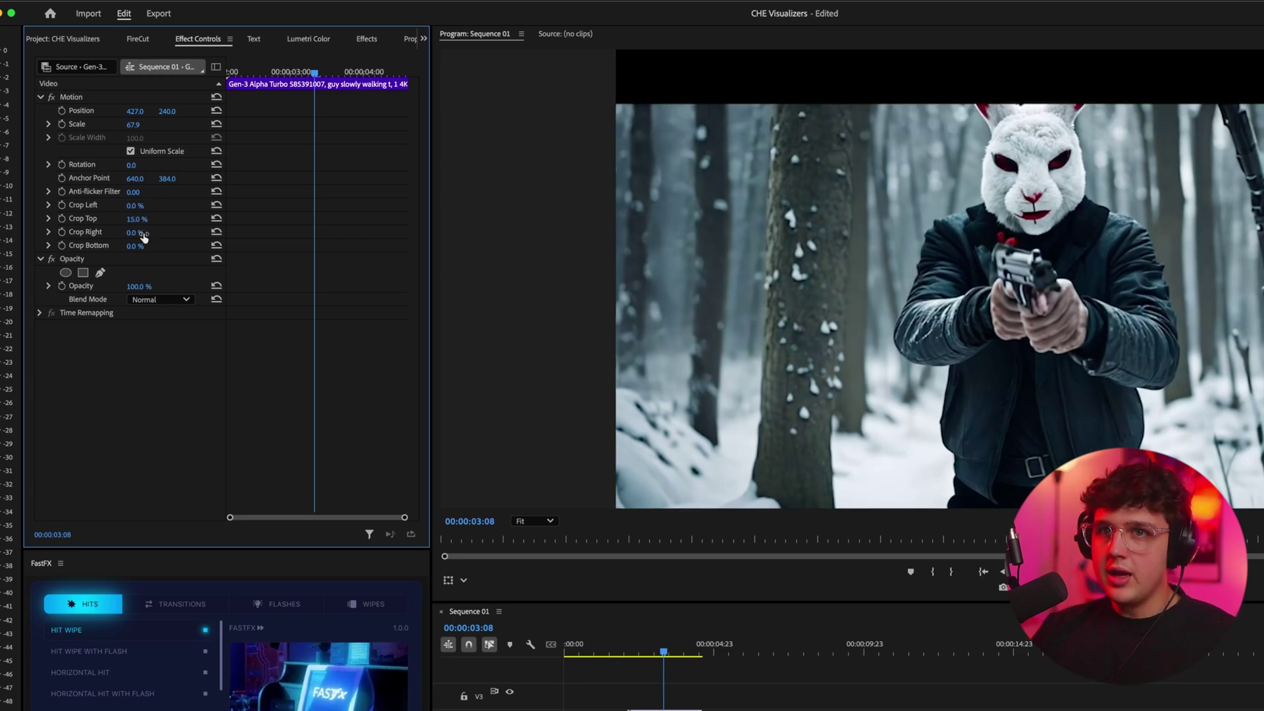
{"action": "type", "text": "15"}
{"action": "key", "text": "Return"}
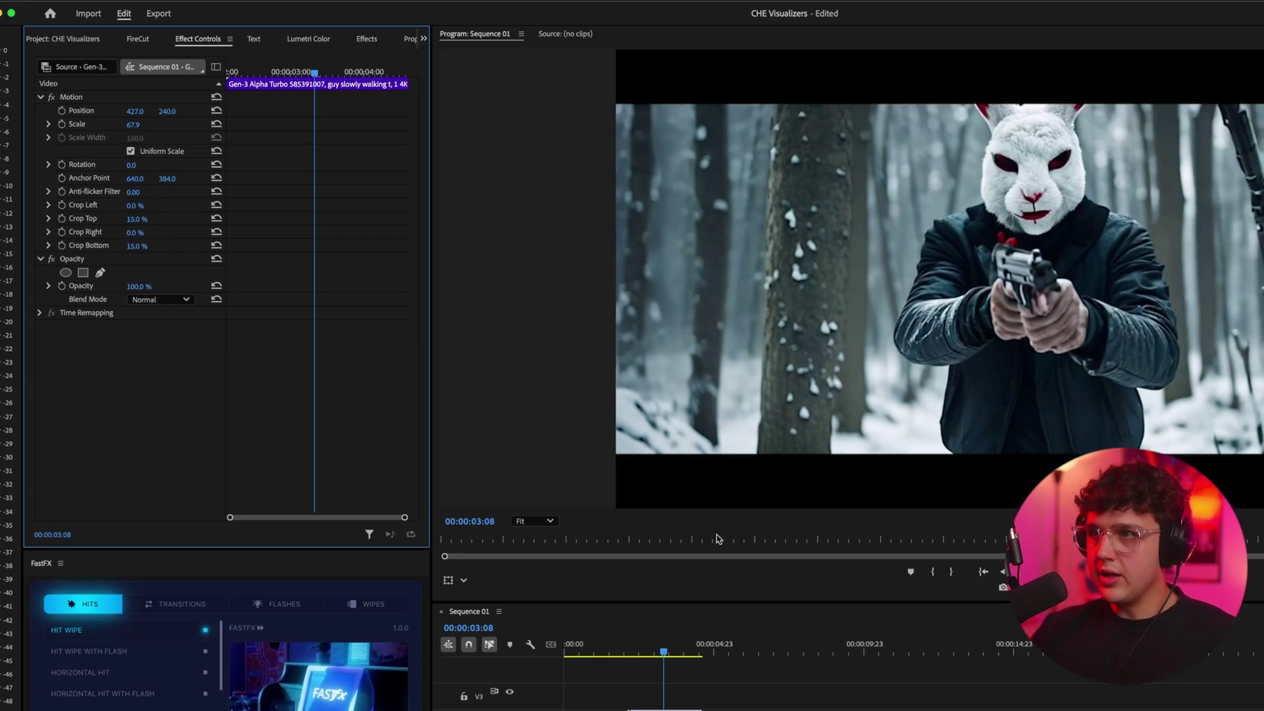
- Keyframe Crop Top and Crop Bottom from the rabbit-mask clip's start to its end so the black bars gradually open
{"action": "key", "text": "Up"}
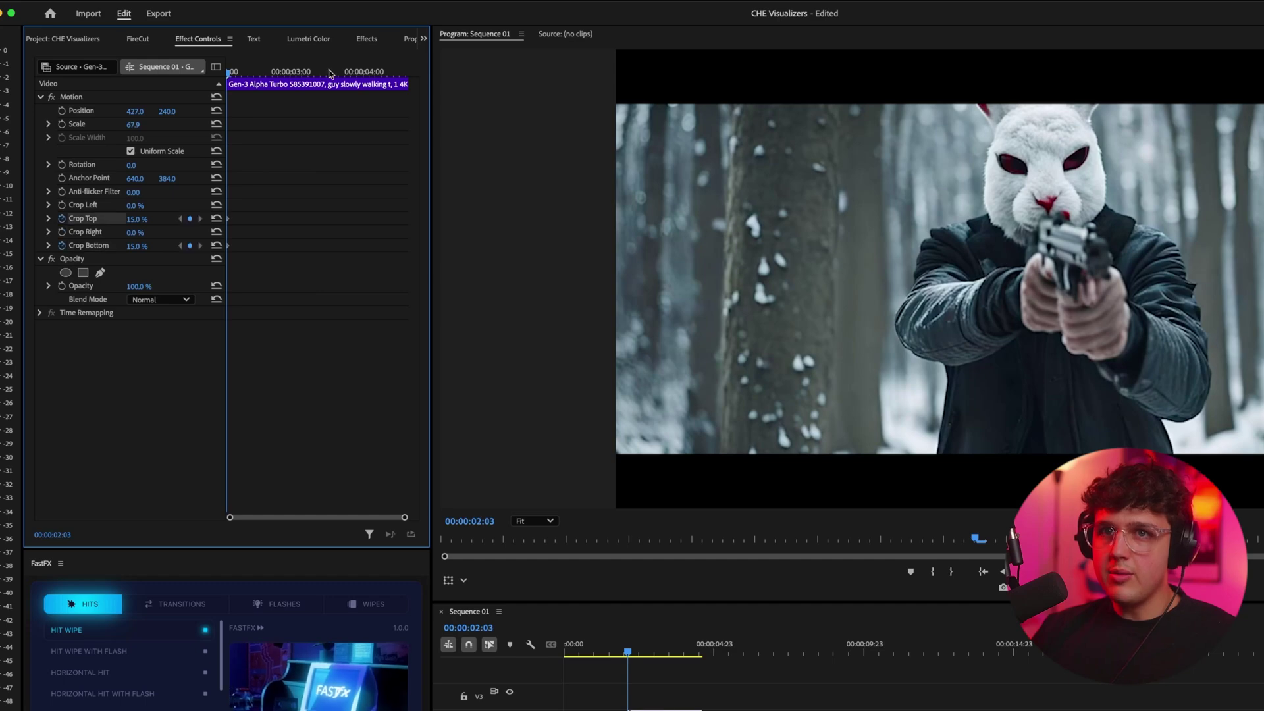
{"action": "left_click_drag", "start_coordinate": [329, 73], "coordinate": [393, 74]}
{"action": "left_click_drag", "start_coordinate": [136, 246], "coordinate": [122, 220]}
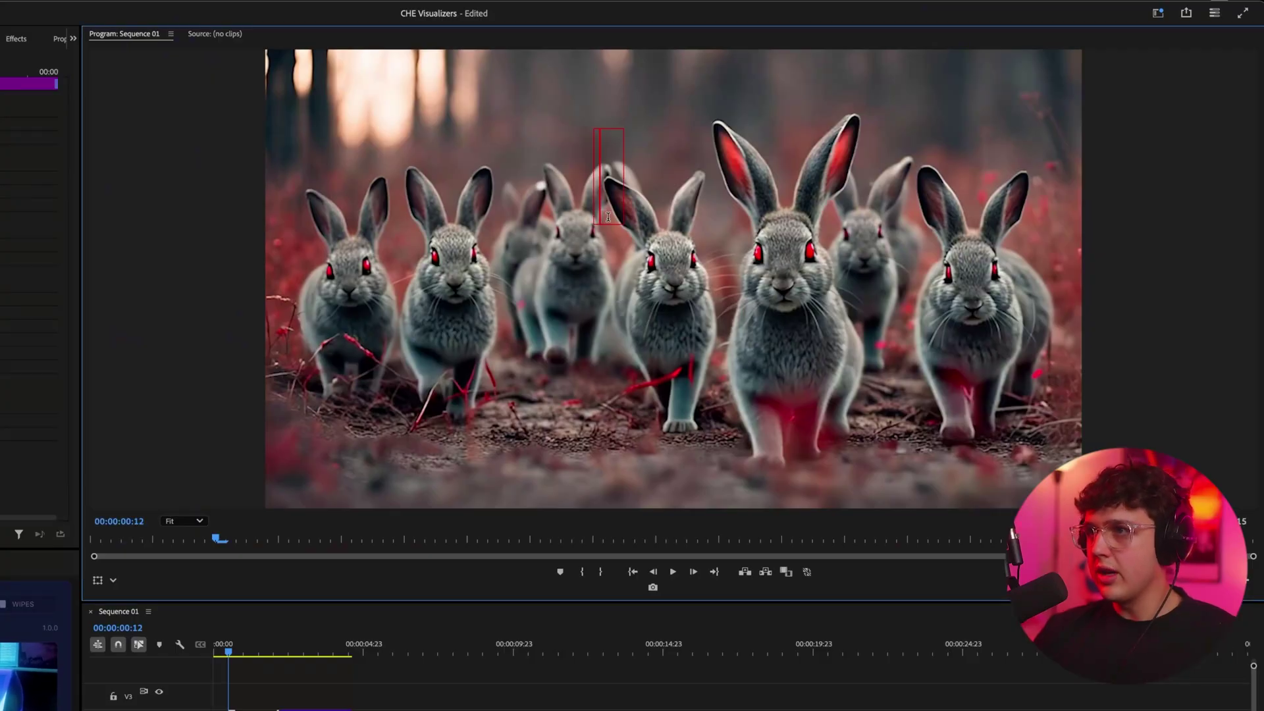
- Add the text SAYSO over the rabbits clip and make it bold and much larger
{"action": "type", "text": "SAYSO"}
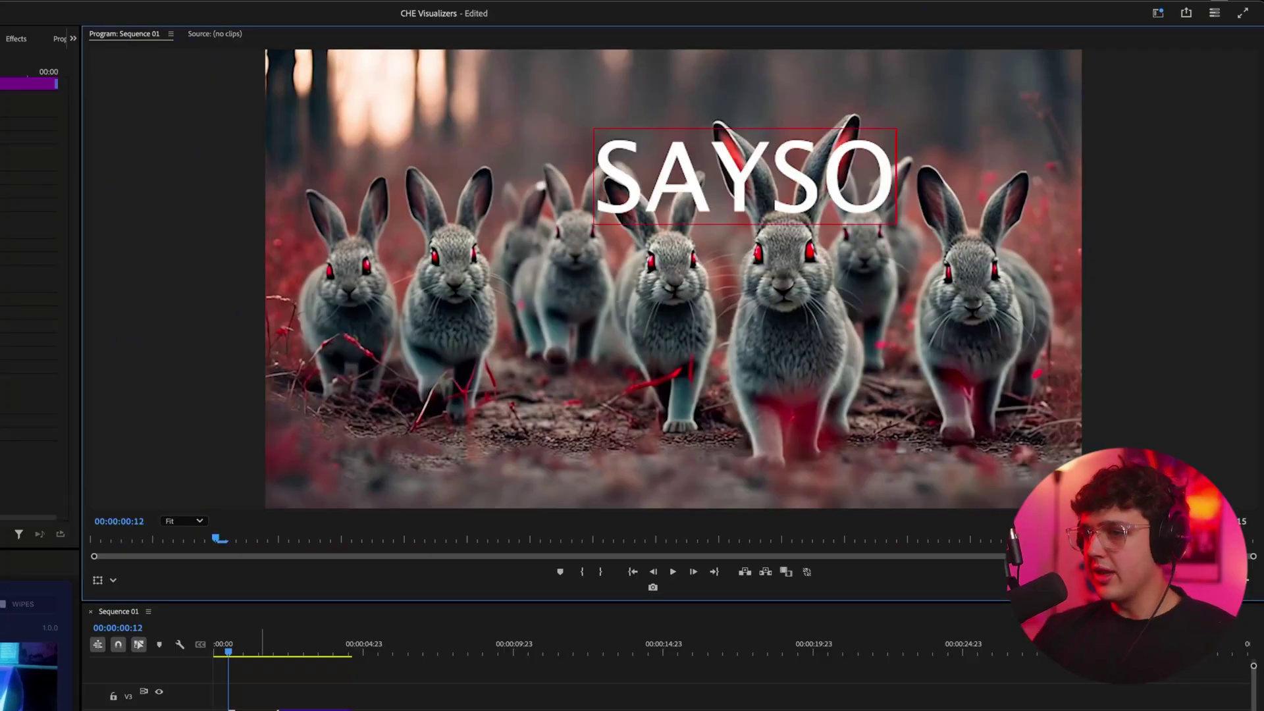
{"action": "left_click", "coordinate": [282, 709]}
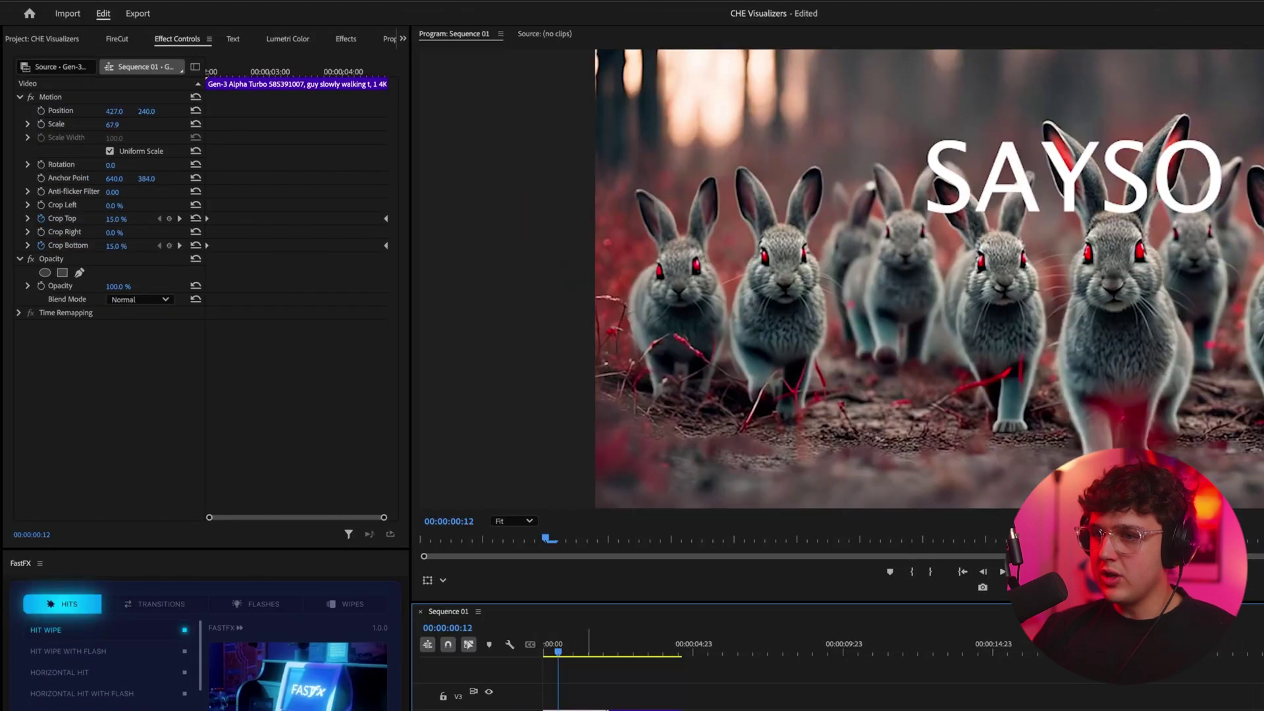
{"action": "double_click", "coordinate": [1003, 191]}
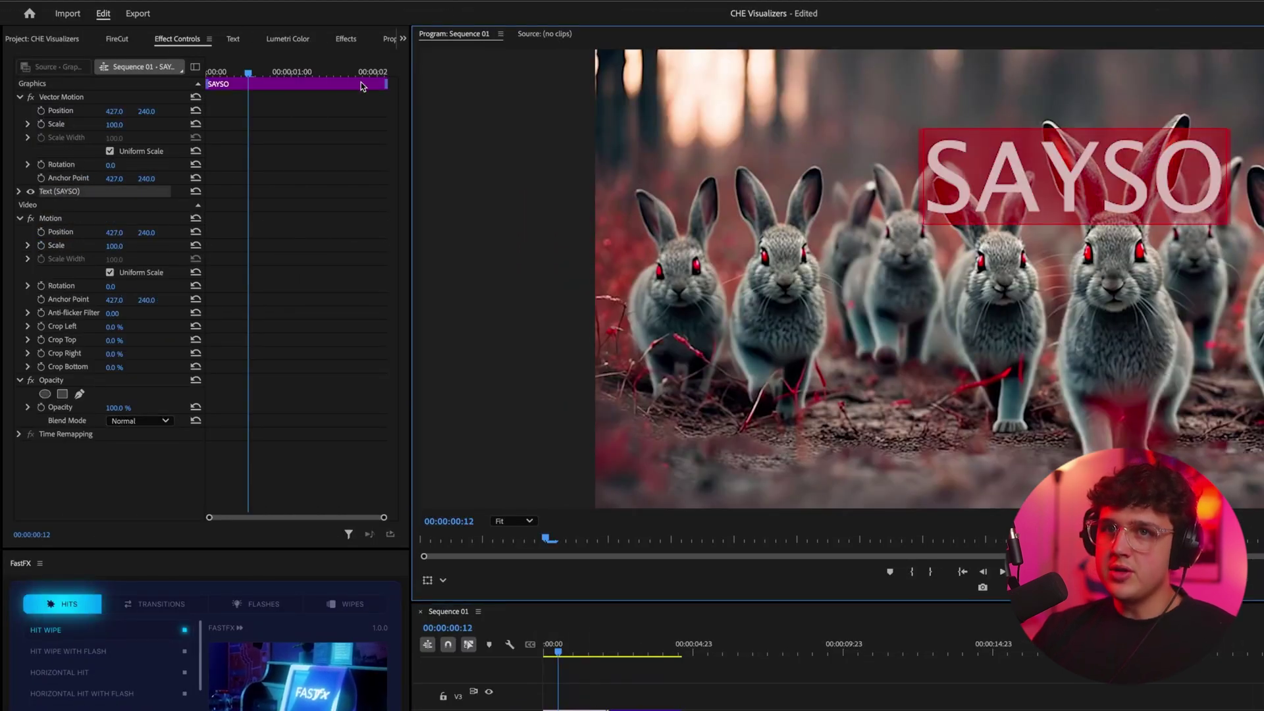
{"action": "left_click", "coordinate": [402, 40]}
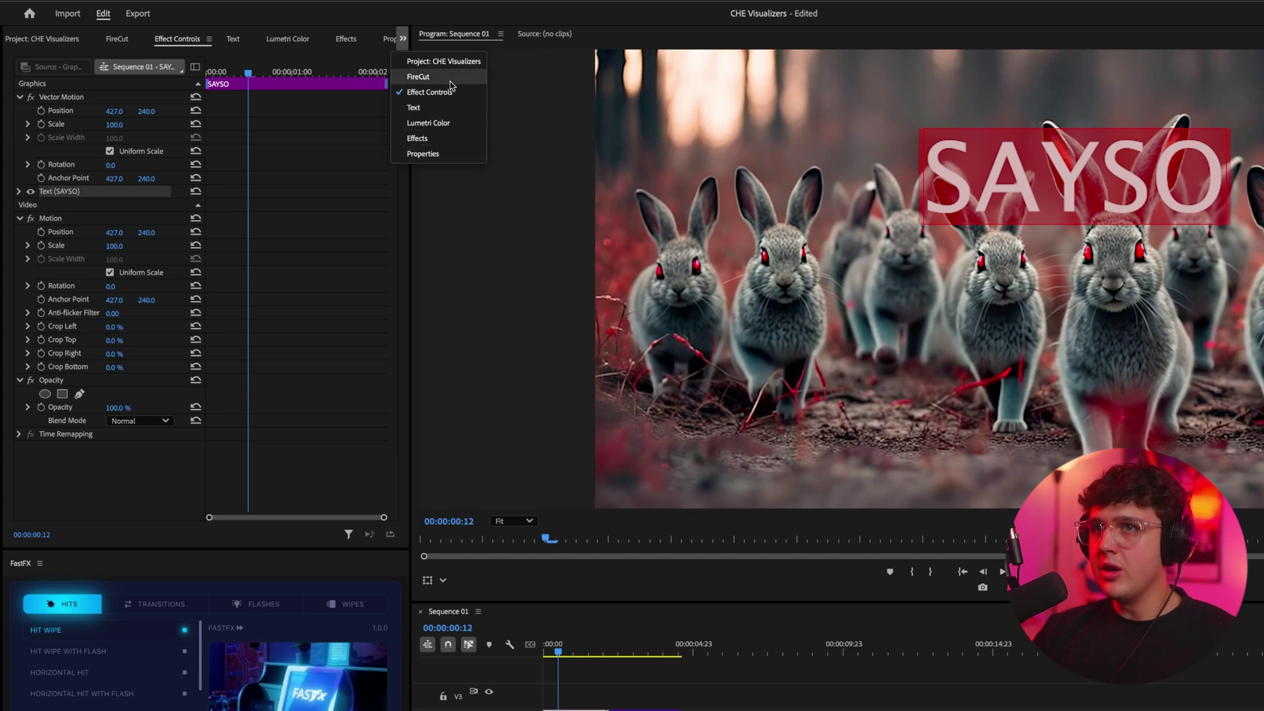
{"action": "left_click", "coordinate": [423, 154]}
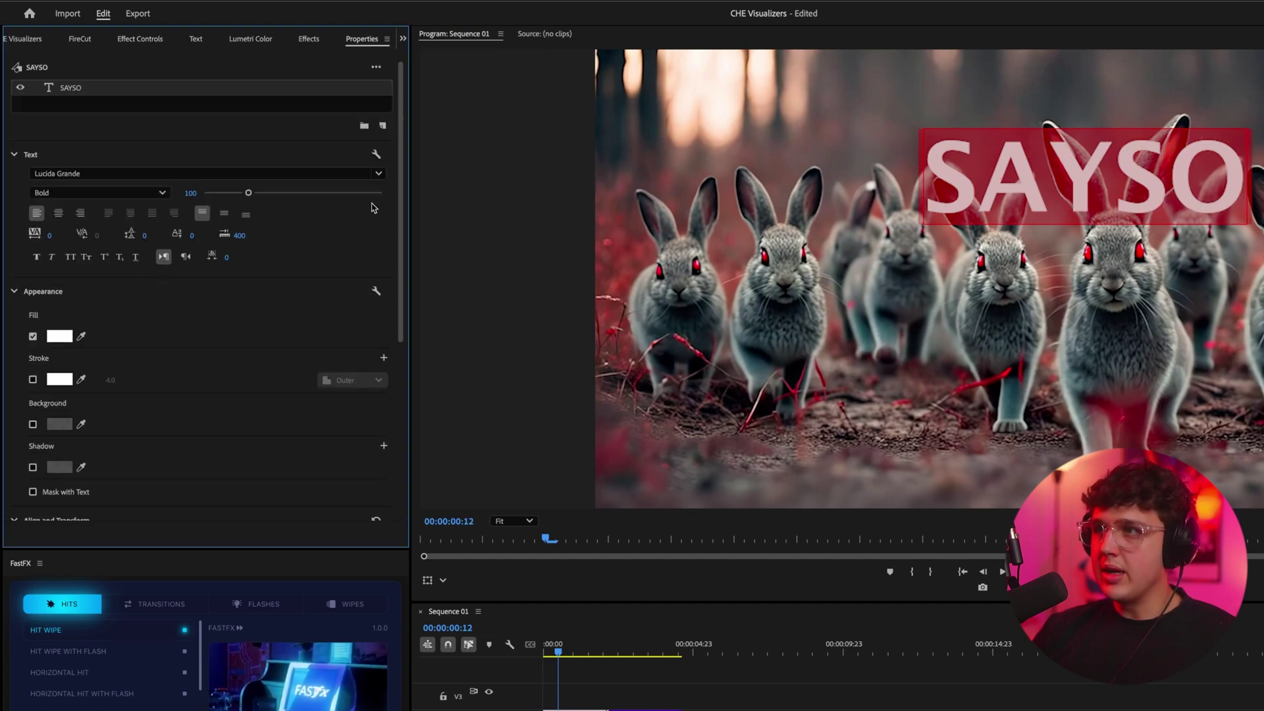
{"action": "left_click_drag", "start_coordinate": [248, 192], "coordinate": [314, 217]}
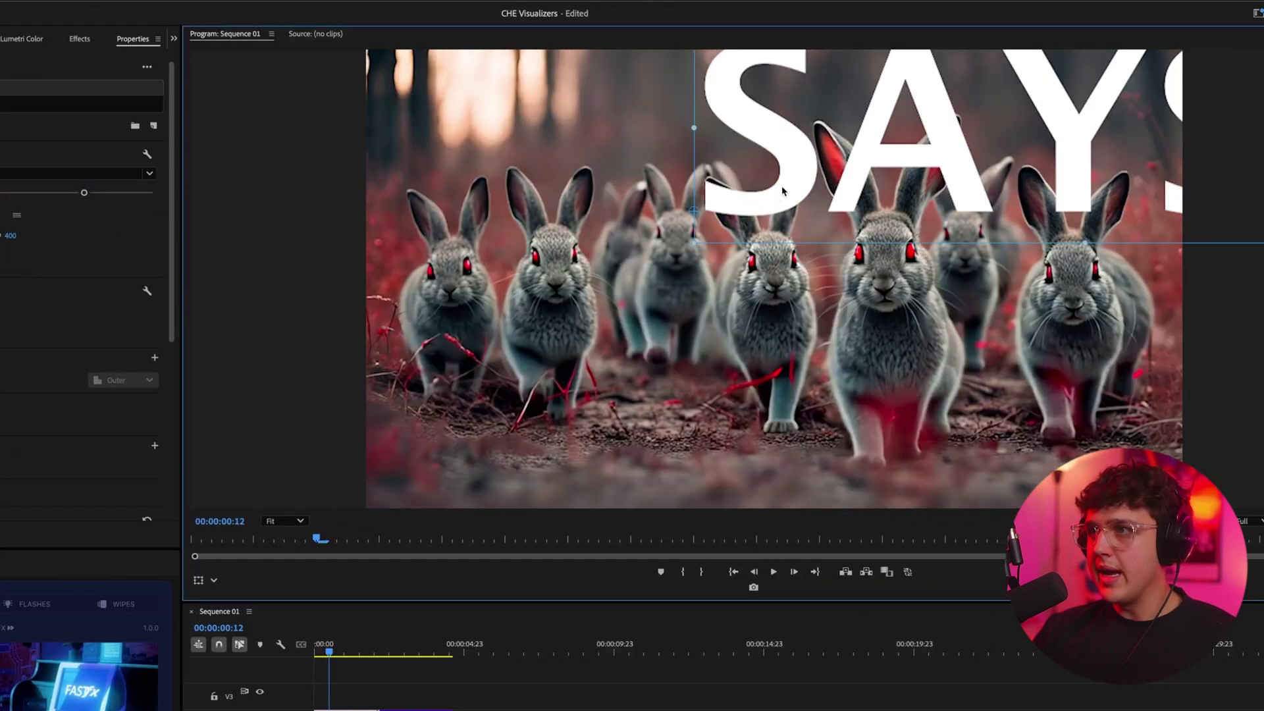
- Reposition the SAYSO text across the frame and stretch its Scale Height to 253 with Uniform Scale off
{"action": "left_click_drag", "start_coordinate": [782, 191], "coordinate": [463, 337]}
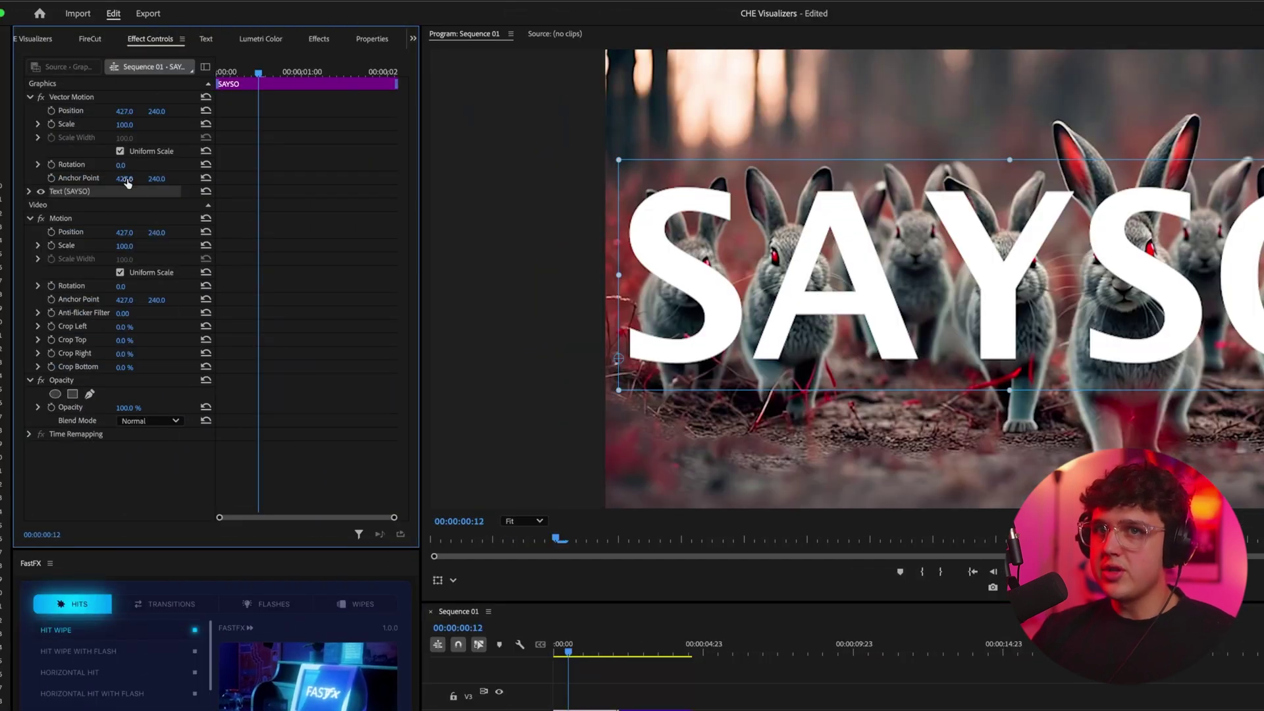
{"action": "left_click_drag", "start_coordinate": [131, 128], "coordinate": [228, 128]}
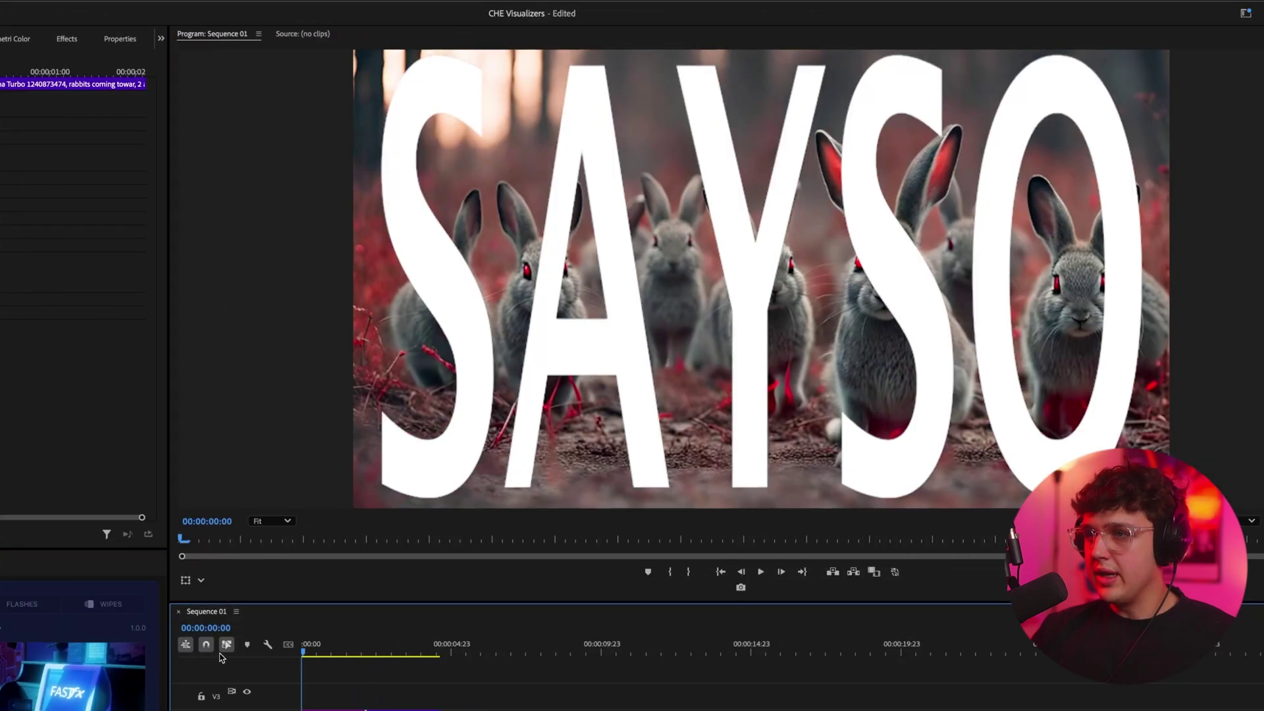
- Find the Mosaic effect and apply it to the SAYSO text clip
{"action": "left_click", "coordinate": [64, 41]}
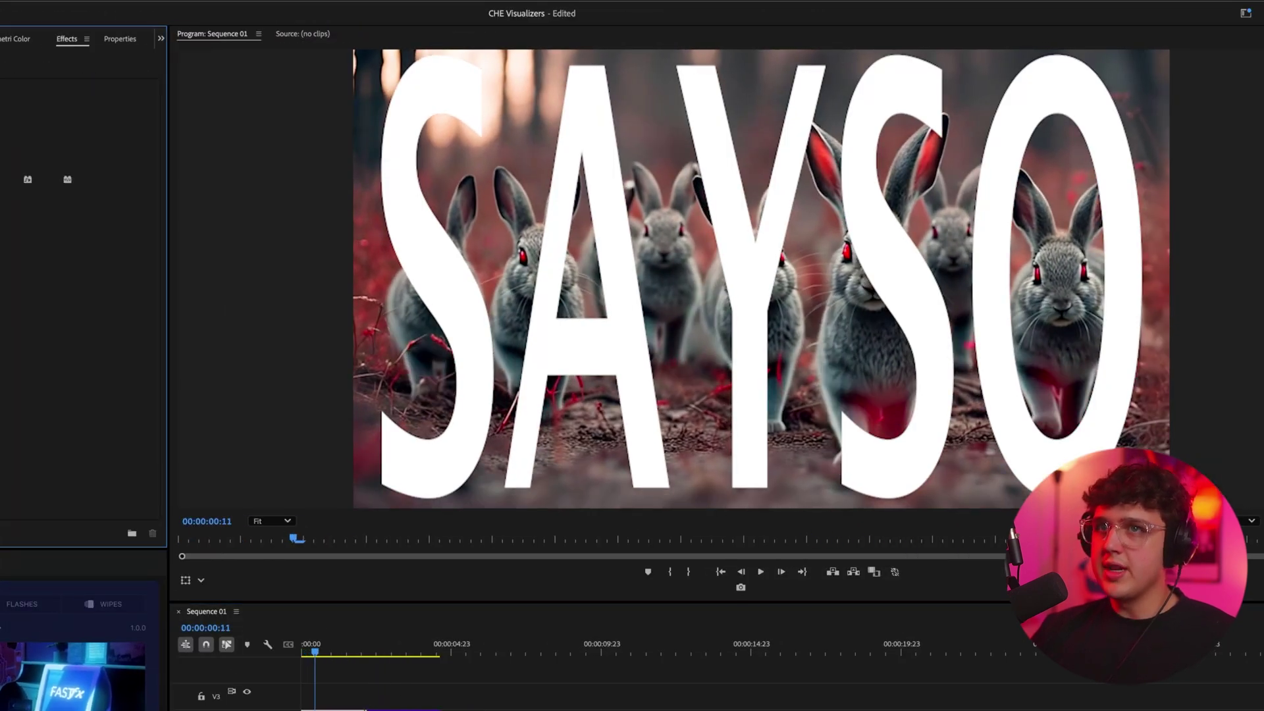
{"action": "left_click", "coordinate": [61, 68]}
{"action": "type", "text": "mso"}
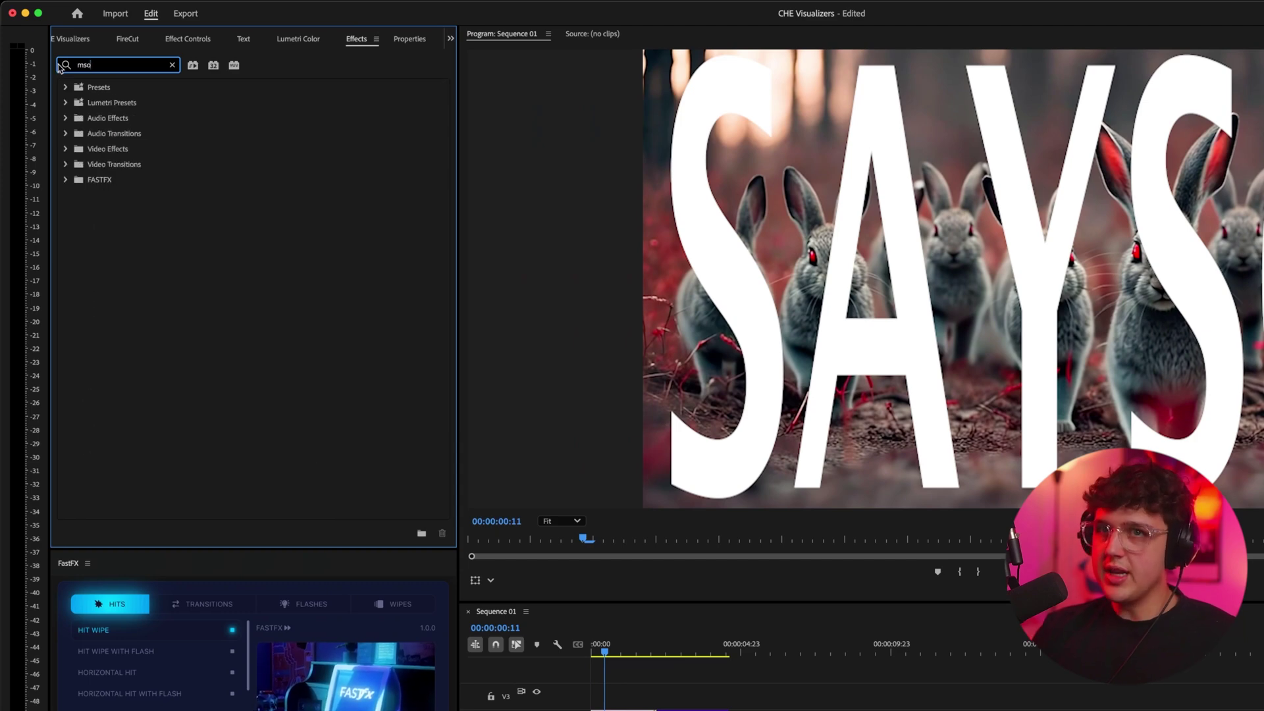
{"action": "left_click_drag", "start_coordinate": [624, 709], "coordinate": [624, 710]}
- Set the SAYSO text's Mosaic to 300 Horizontal Blocks and 150 Vertical Blocks
{"action": "left_click", "coordinate": [196, 39]}
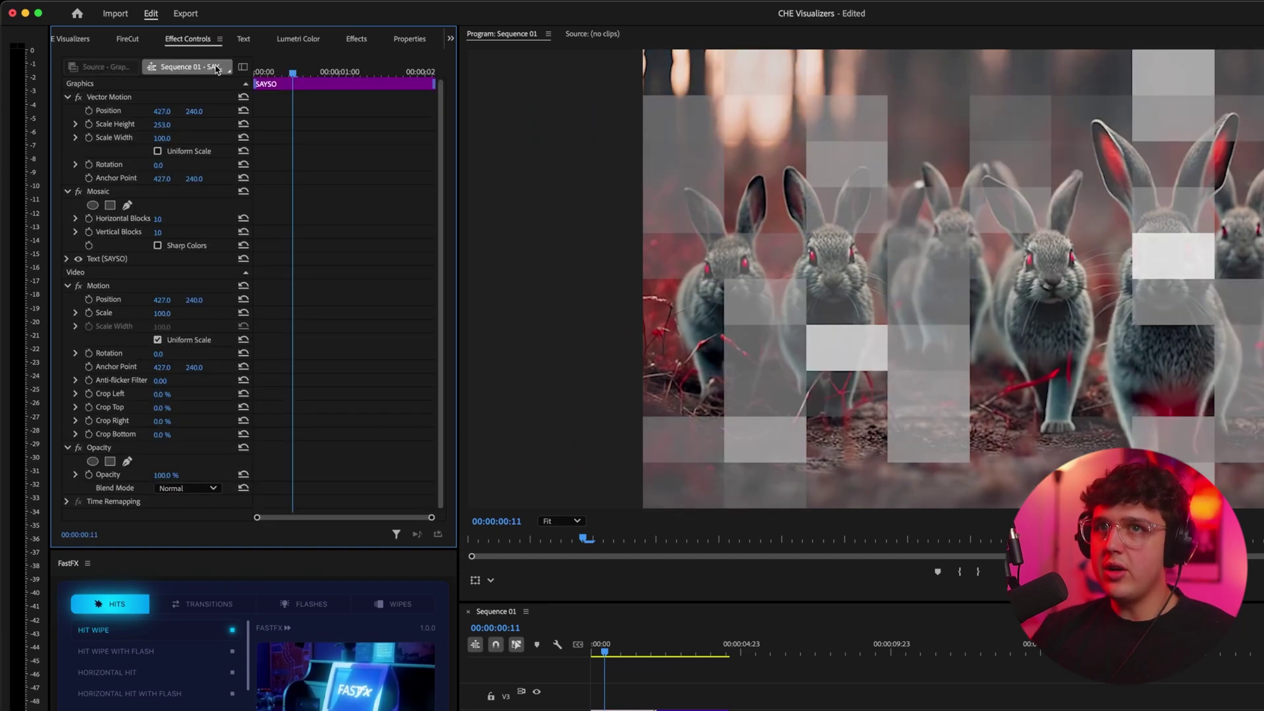
{"action": "scroll", "coordinate": [179, 433], "scroll_direction": "down", "scroll_amount": 1}
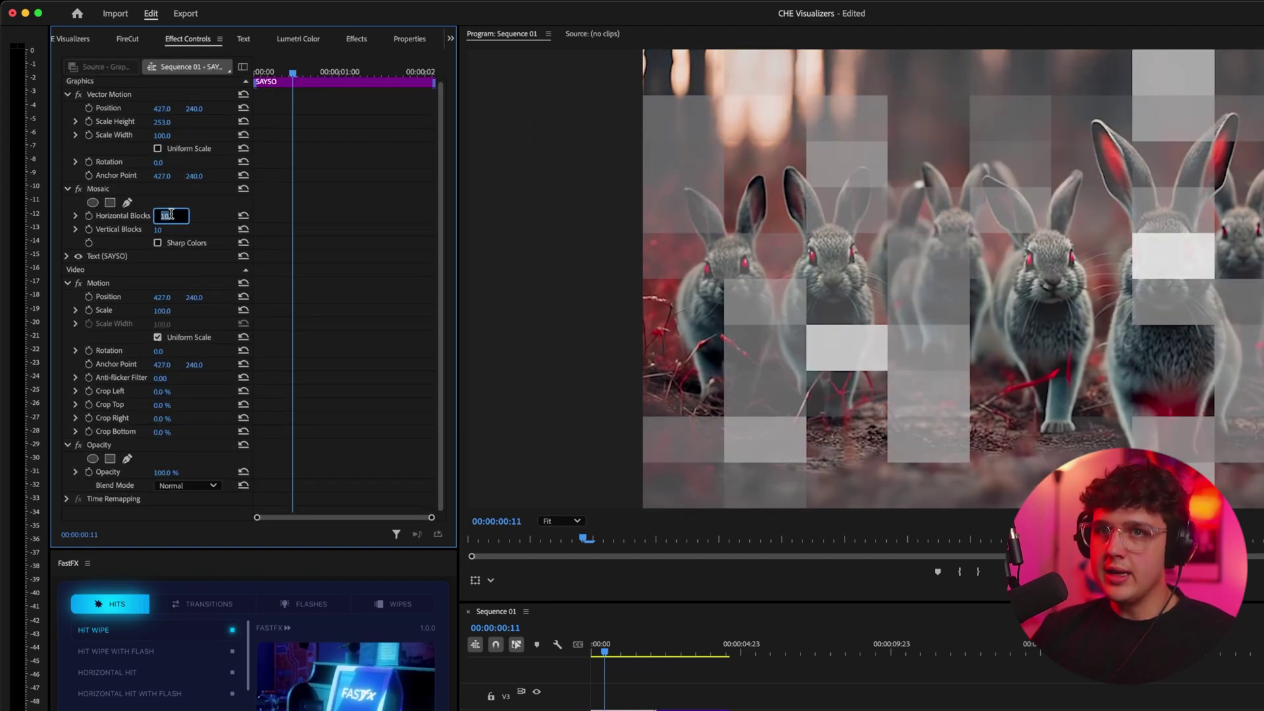
{"action": "type", "text": "150"}
{"action": "key", "text": "Return"}
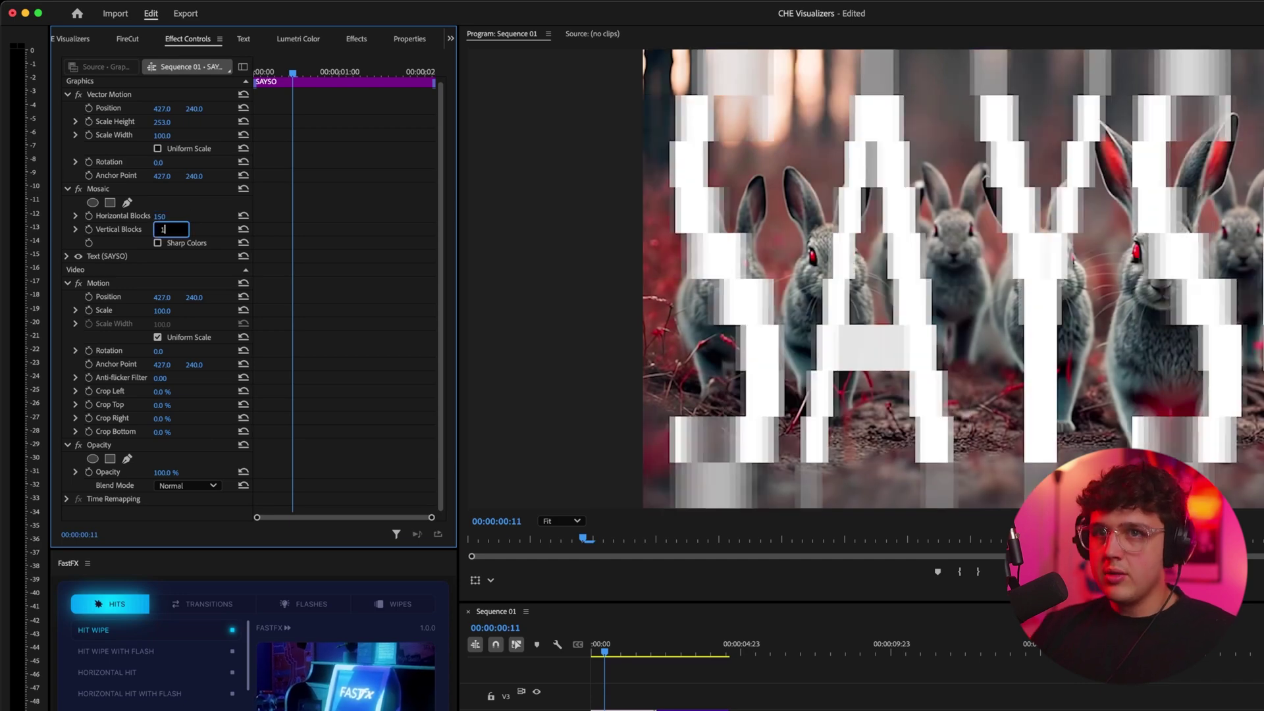
{"action": "type", "text": "150"}
{"action": "key", "text": "Return"}
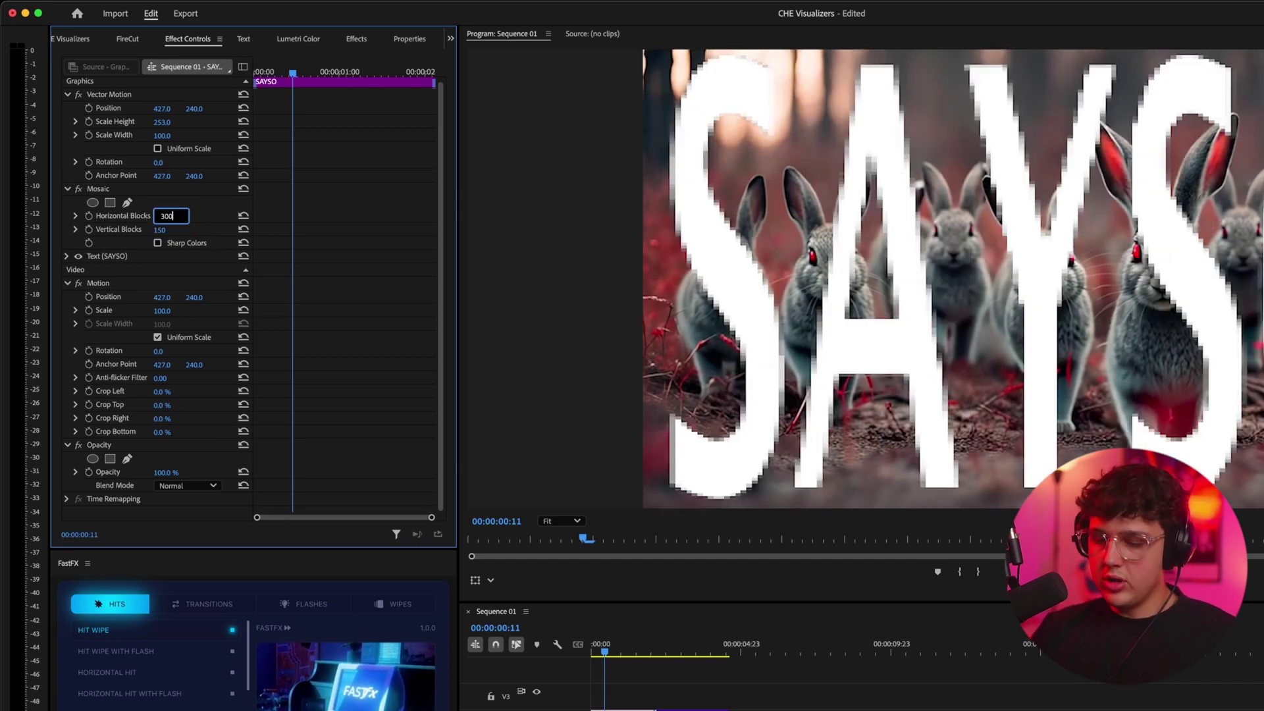
{"action": "type", "text": "300"}
{"action": "key", "text": "Return"}
- Keyframe the Mosaic's Horizontal and Vertical Blocks at the SAYSO clip's start and end, entering a block value of 250, and play it back
{"action": "key", "text": "space"}
{"action": "left_click_drag", "start_coordinate": [613, 650], "coordinate": [516, 648]}
{"action": "key", "text": "space"}
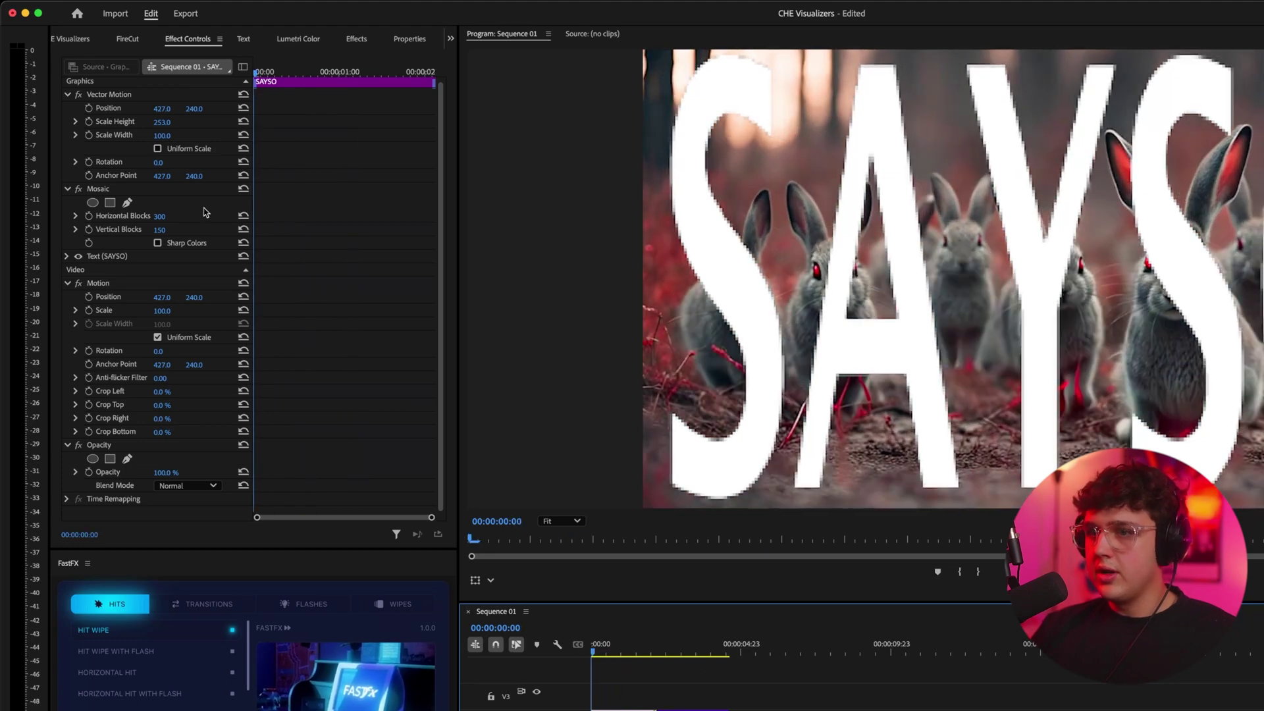
{"action": "left_click", "coordinate": [89, 230]}
{"action": "left_click", "coordinate": [89, 216]}
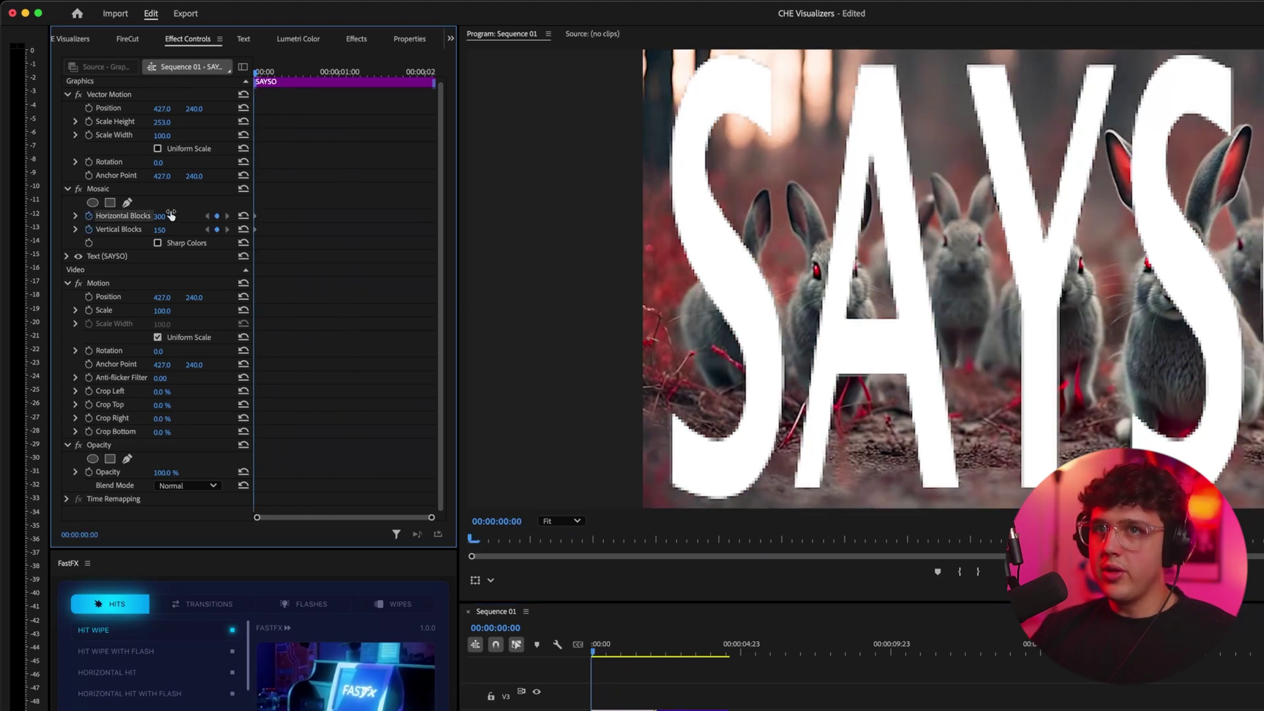
{"action": "key", "text": "space"}
{"action": "type", "text": "250"}
{"action": "key", "text": "Return"}
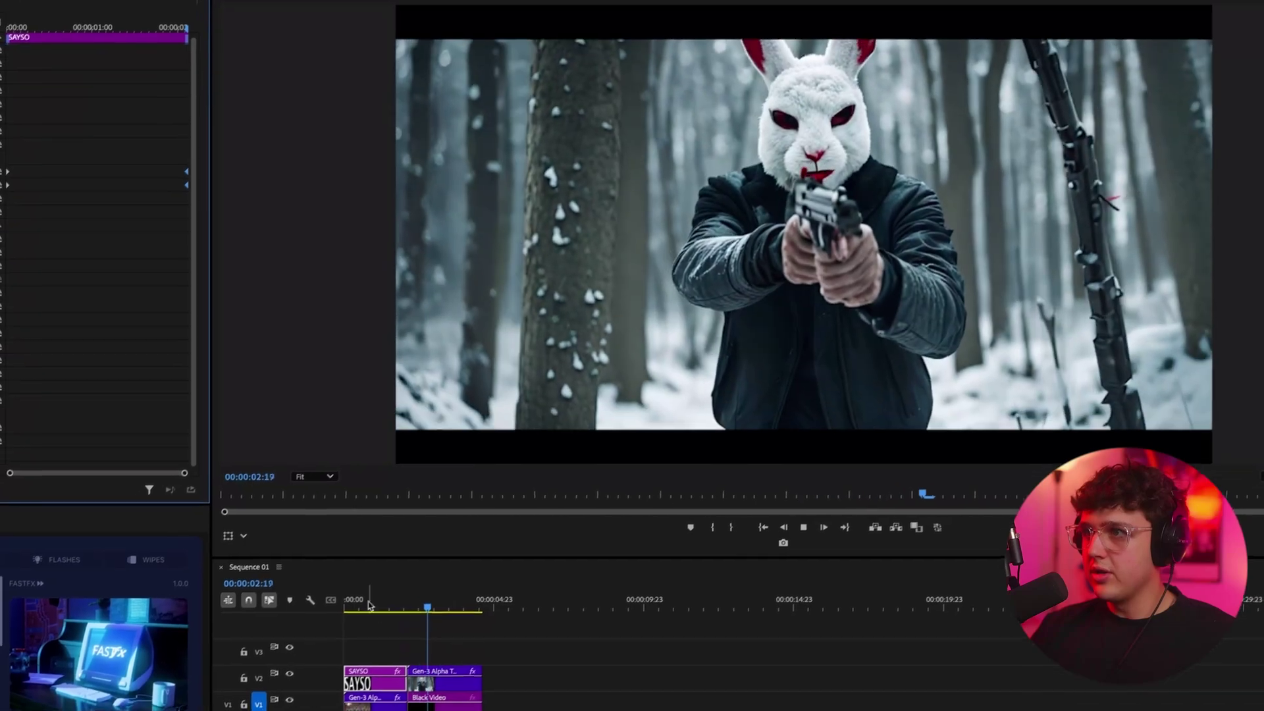
{"action": "left_click_drag", "start_coordinate": [340, 630], "coordinate": [251, 658]}
{"action": "key", "text": "space"}
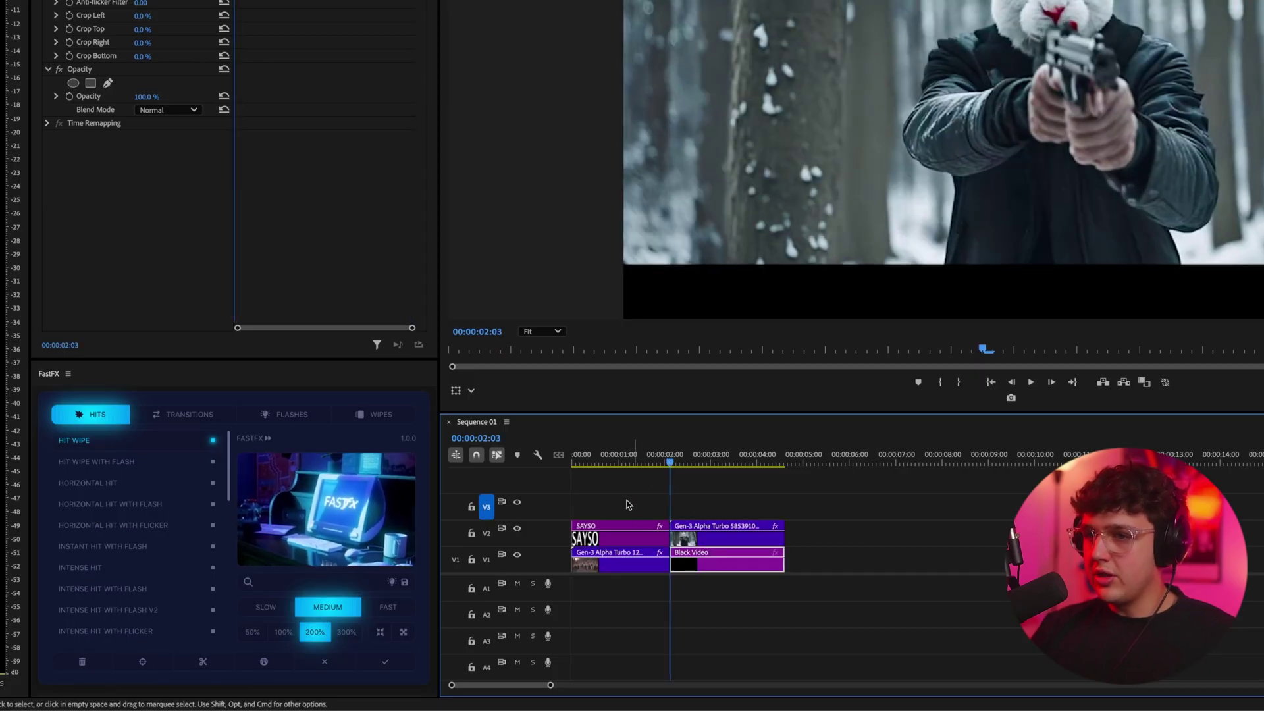
- Add FastFX Basic Flashes at medium speed and 200% at the cut to the rabbit-mask clip and at the sequence start, previewing the result
{"action": "left_click", "coordinate": [288, 415]}
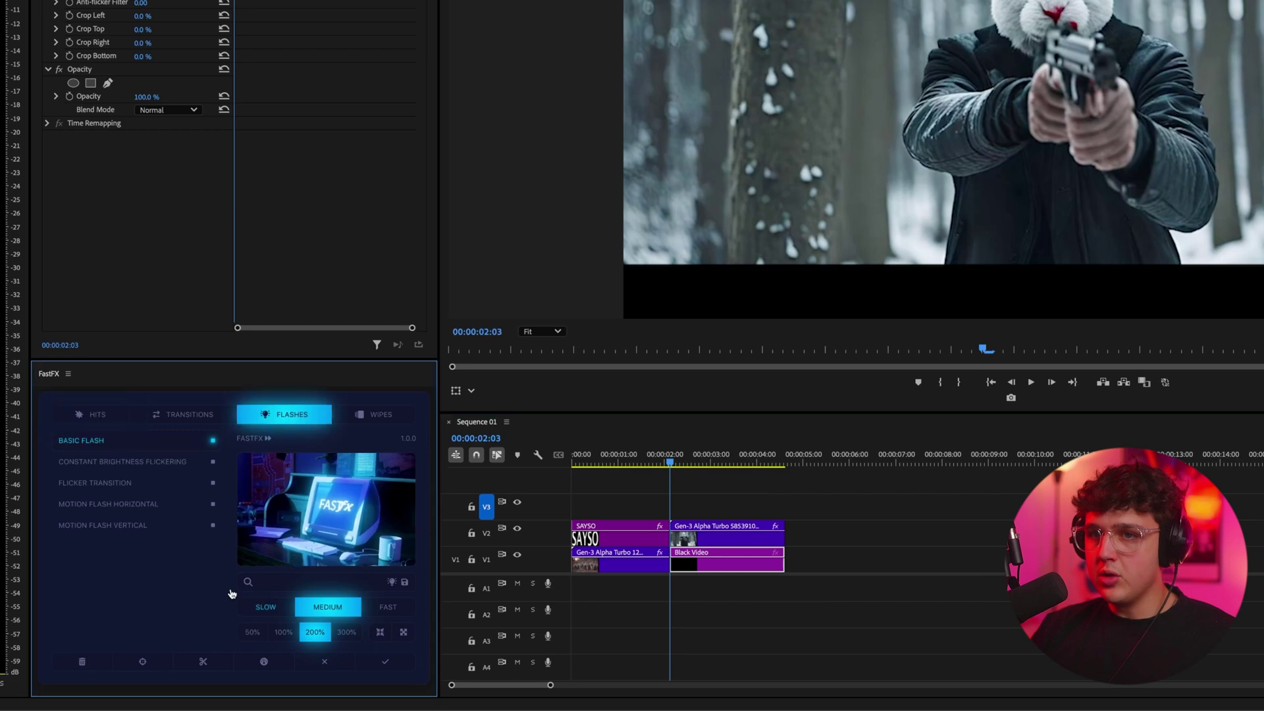
{"action": "left_click", "coordinate": [379, 666]}
{"action": "left_click", "coordinate": [657, 457]}
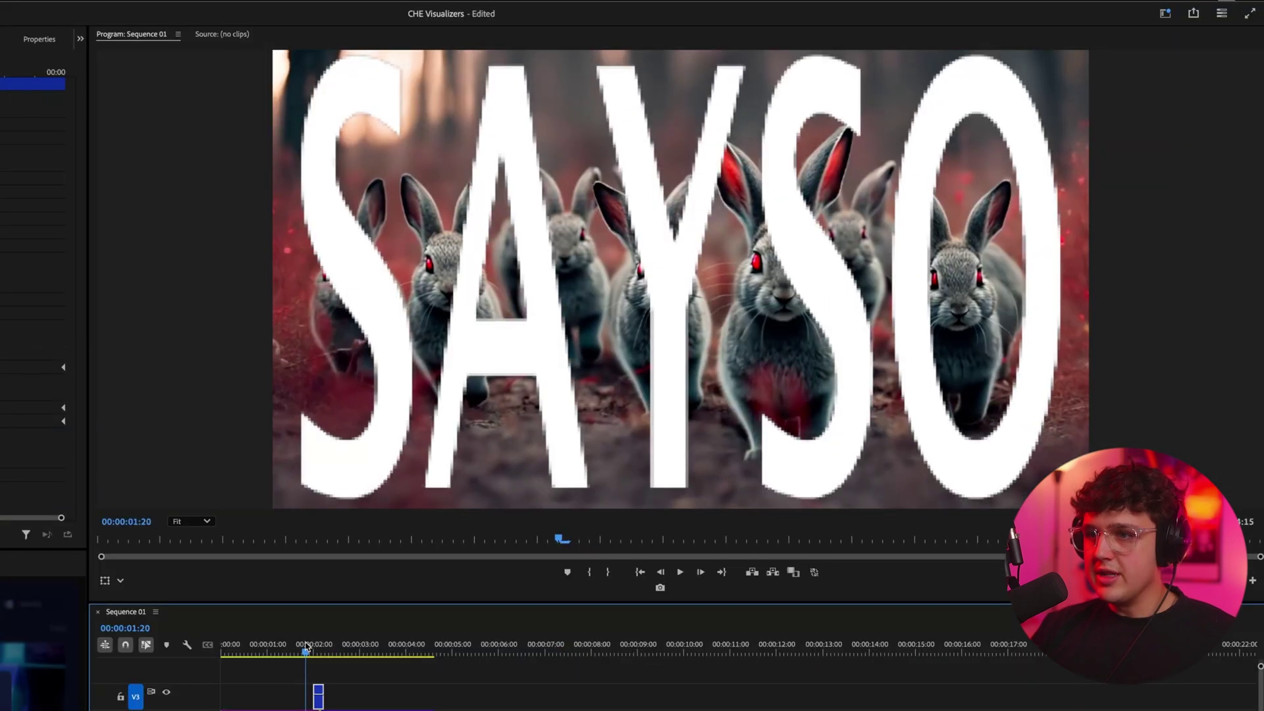
{"action": "key", "text": "space"}
{"action": "left_click", "coordinate": [659, 457]}
{"action": "key", "text": "space"}
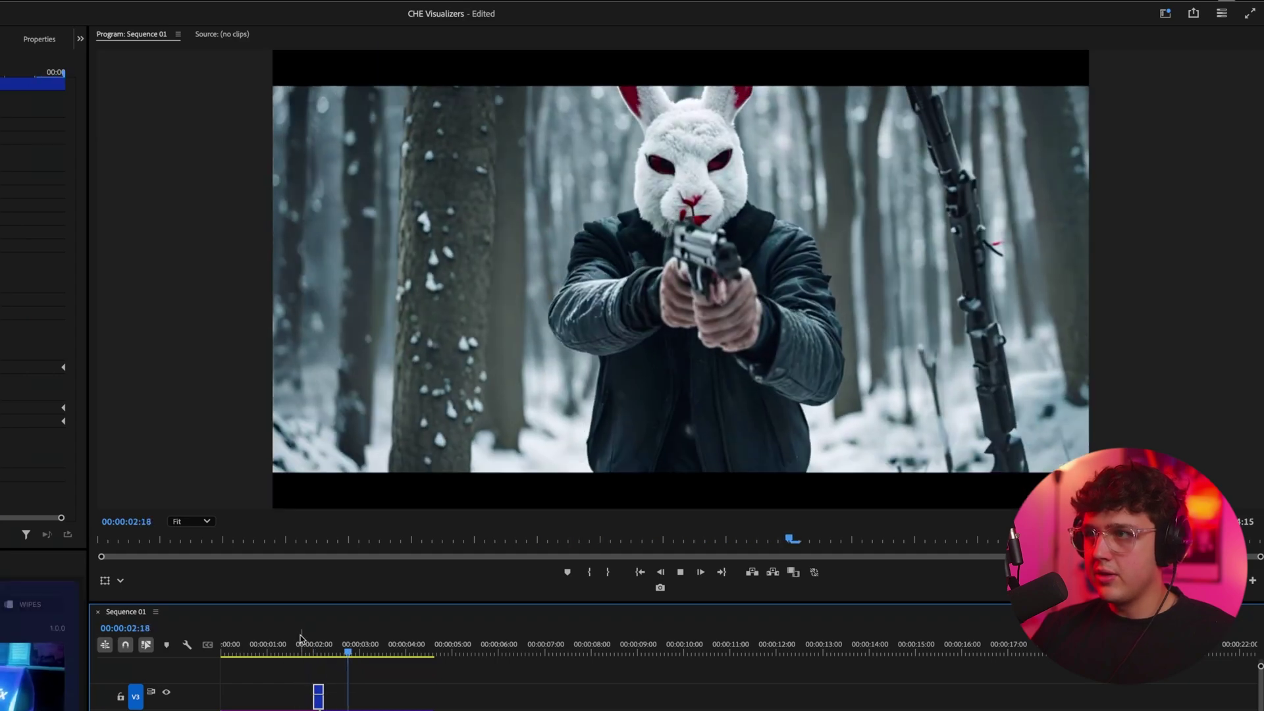
{"action": "left_click", "coordinate": [300, 639]}
{"action": "key", "text": "space"}
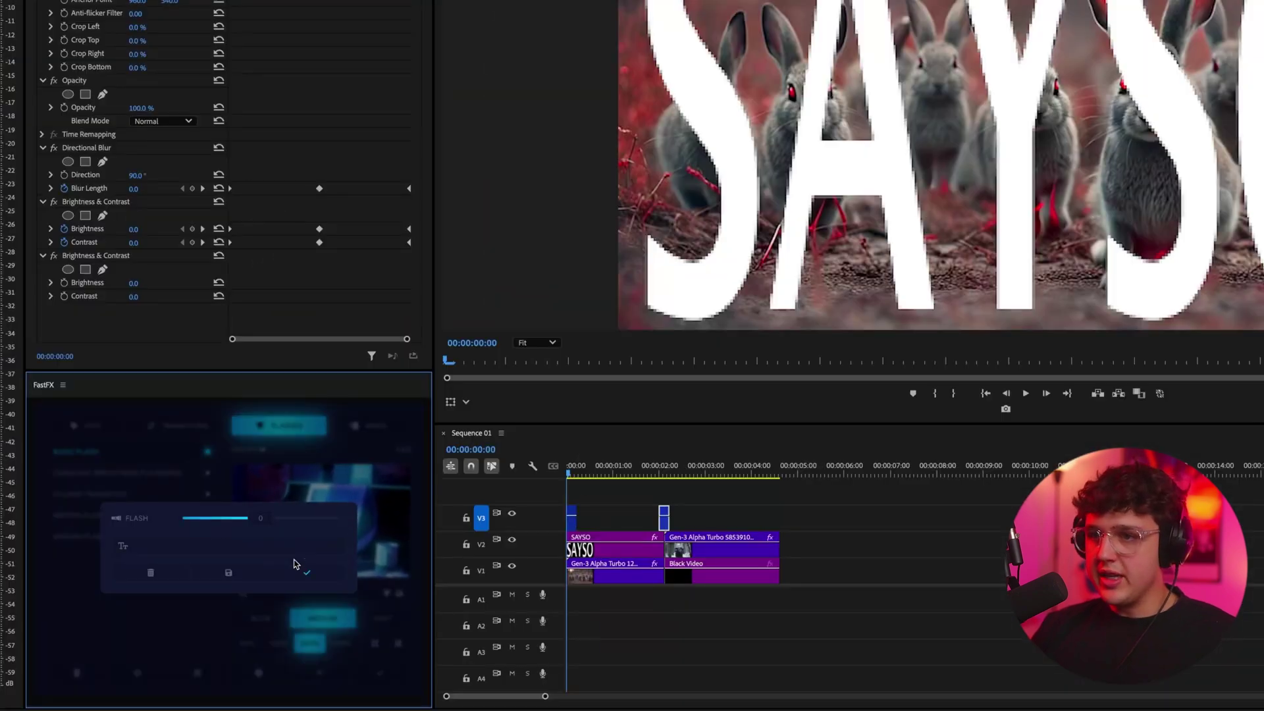
- Adjust the Flash value in the FastFX flash settings
{"action": "left_click_drag", "start_coordinate": [266, 525], "coordinate": [319, 526]}
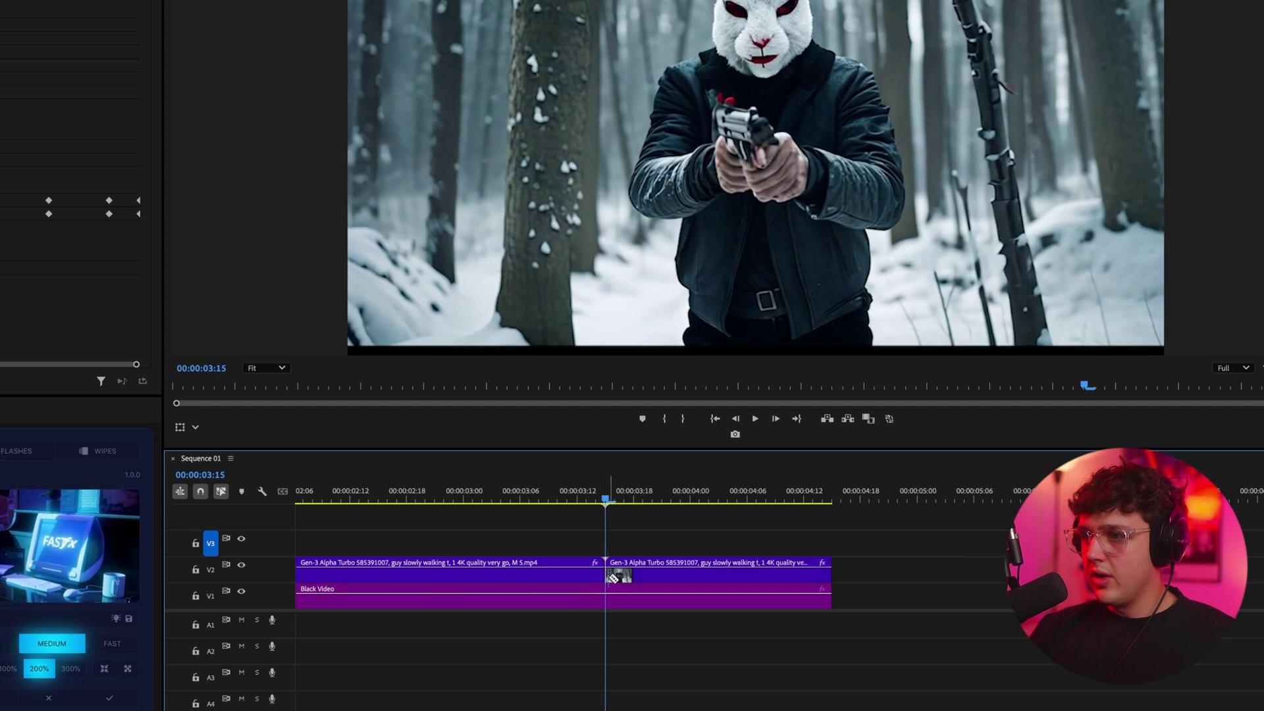
- Cut the rabbit-mask clip at 00:00:03:17 and place a copy of the two-frame segment directly after the cut
{"action": "key", "text": "equal"}
{"action": "left_click_drag", "start_coordinate": [605, 502], "coordinate": [638, 502]}
{"action": "key", "text": "super+k"}
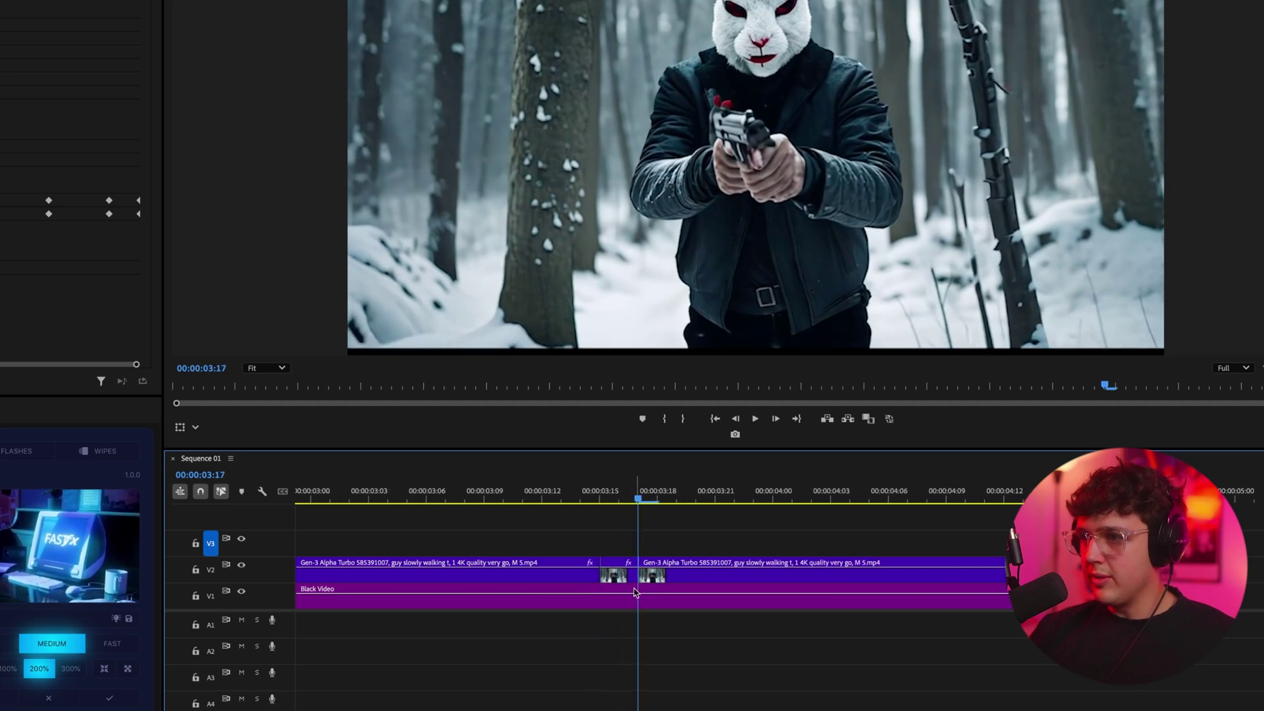
{"action": "left_click_drag", "start_coordinate": [620, 578], "coordinate": [664, 580]}
- Reverse the speed of the copied two-frame segment, repeat the original segment after it, and play back the stutter
{"action": "right_click", "coordinate": [666, 576]}
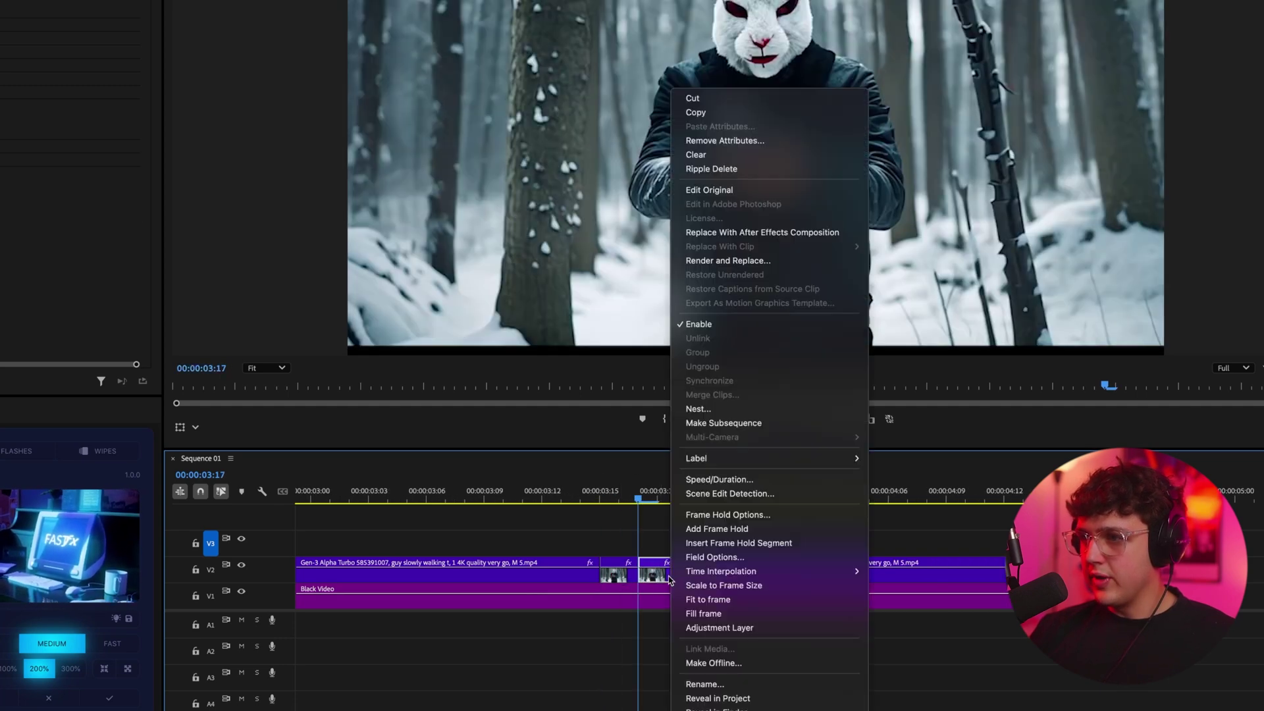
{"action": "left_click", "coordinate": [720, 479]}
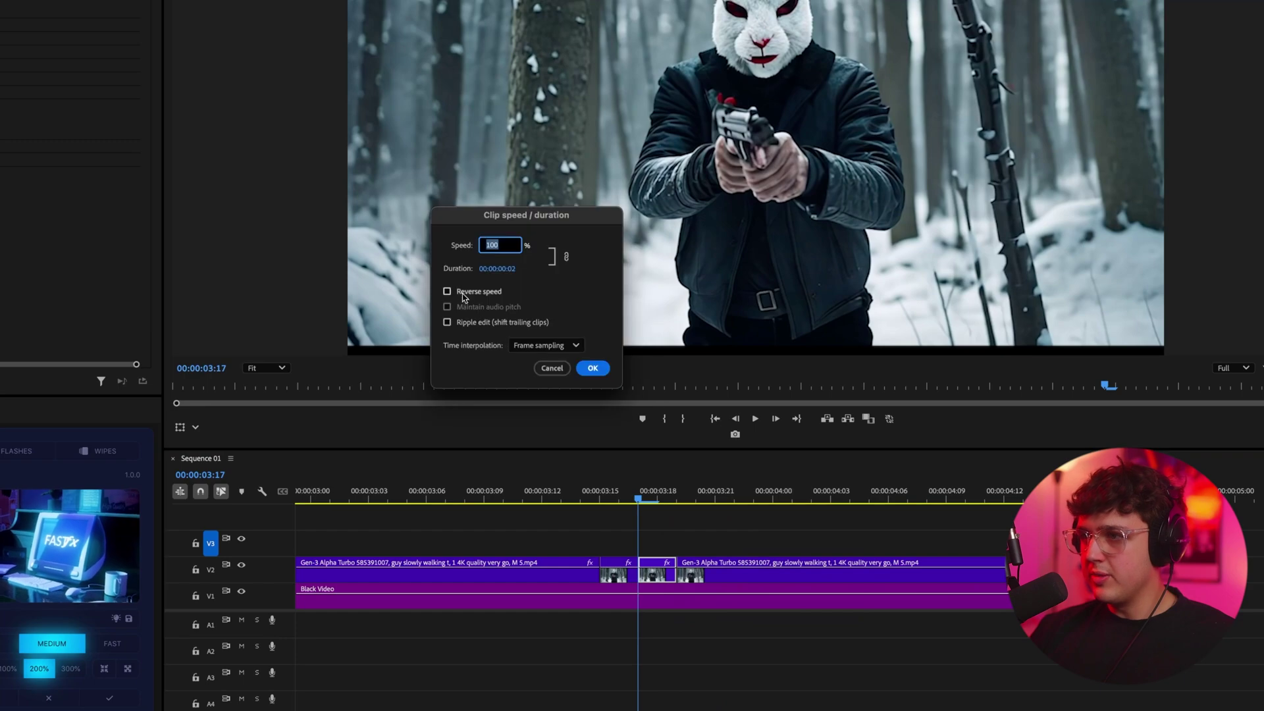
{"action": "left_click", "coordinate": [592, 369]}
{"action": "left_click_drag", "start_coordinate": [619, 577], "coordinate": [737, 576]}
{"action": "left_click", "coordinate": [576, 489]}
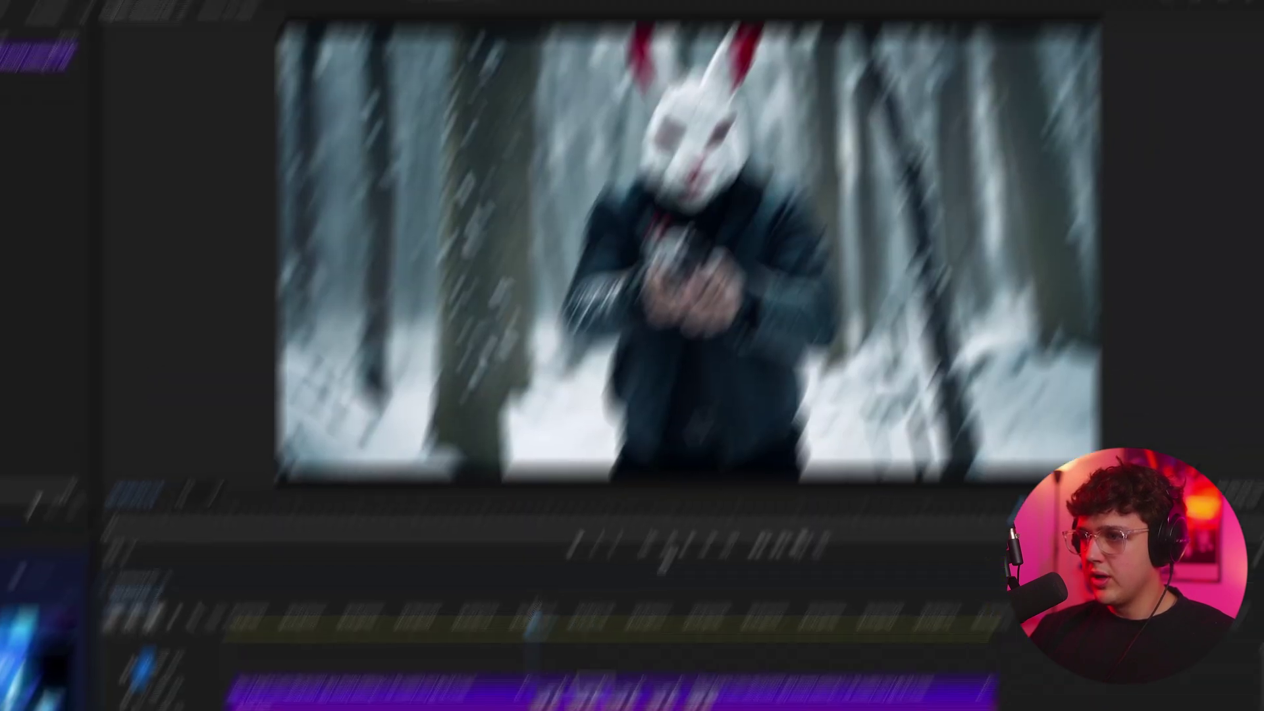
{"action": "key", "text": "space"}
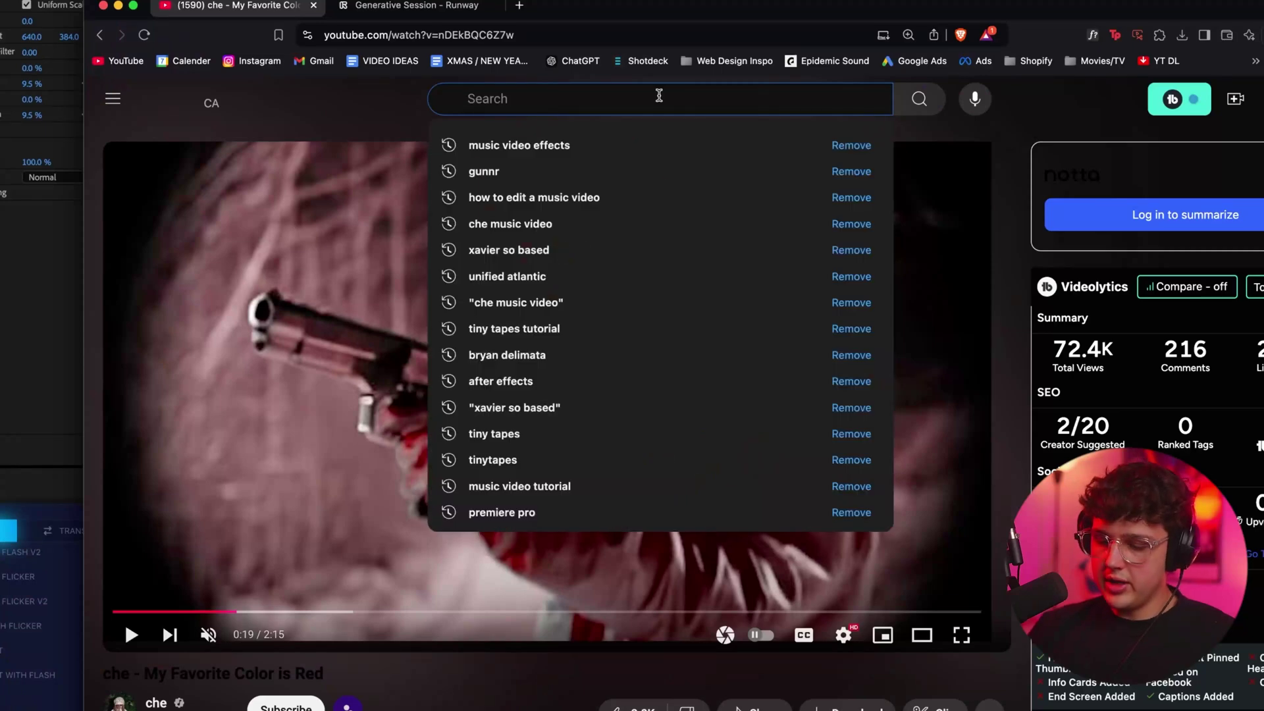
- Switch to YouTube and search for blood splatter footage
{"action": "type", "text": "blood s"}
{"action": "key", "text": "BackSpace"}
{"action": "type", "text": "sp"}
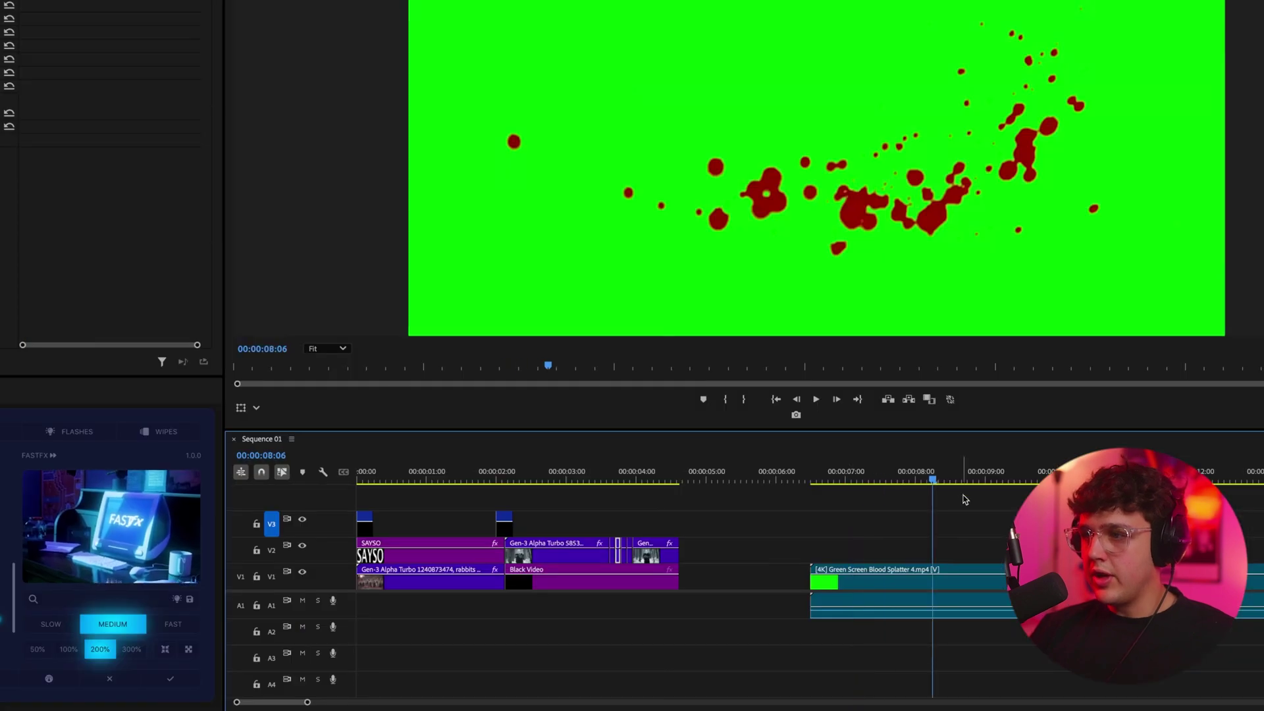
- Cut a short piece from the green-screen blood splatter clip and place it on V3 over the end of the rabbit-mask shot
{"action": "key", "text": "minus"}
{"action": "left_click_drag", "start_coordinate": [581, 481], "coordinate": [653, 480]}
{"action": "key", "text": "c"}
{"action": "left_click", "coordinate": [642, 581]}
{"action": "key", "text": "v"}
{"action": "left_click_drag", "start_coordinate": [648, 585], "coordinate": [467, 526]}
{"action": "key", "text": "equal"}
{"action": "key", "text": "equal"}
{"action": "scroll", "coordinate": [415, 496], "scroll_direction": "left", "scroll_amount": 1}
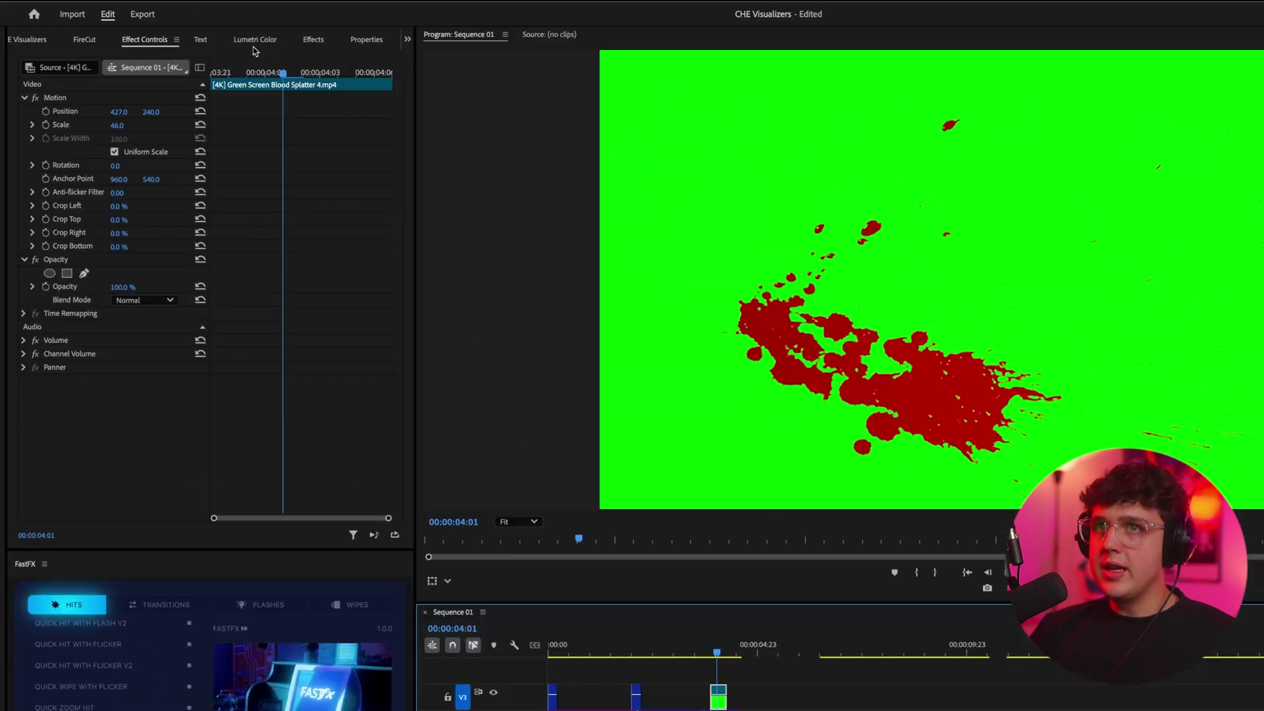
- Find the Ultra Key effect and apply it to the blood splatter piece on V3
{"action": "left_click", "coordinate": [315, 40]}
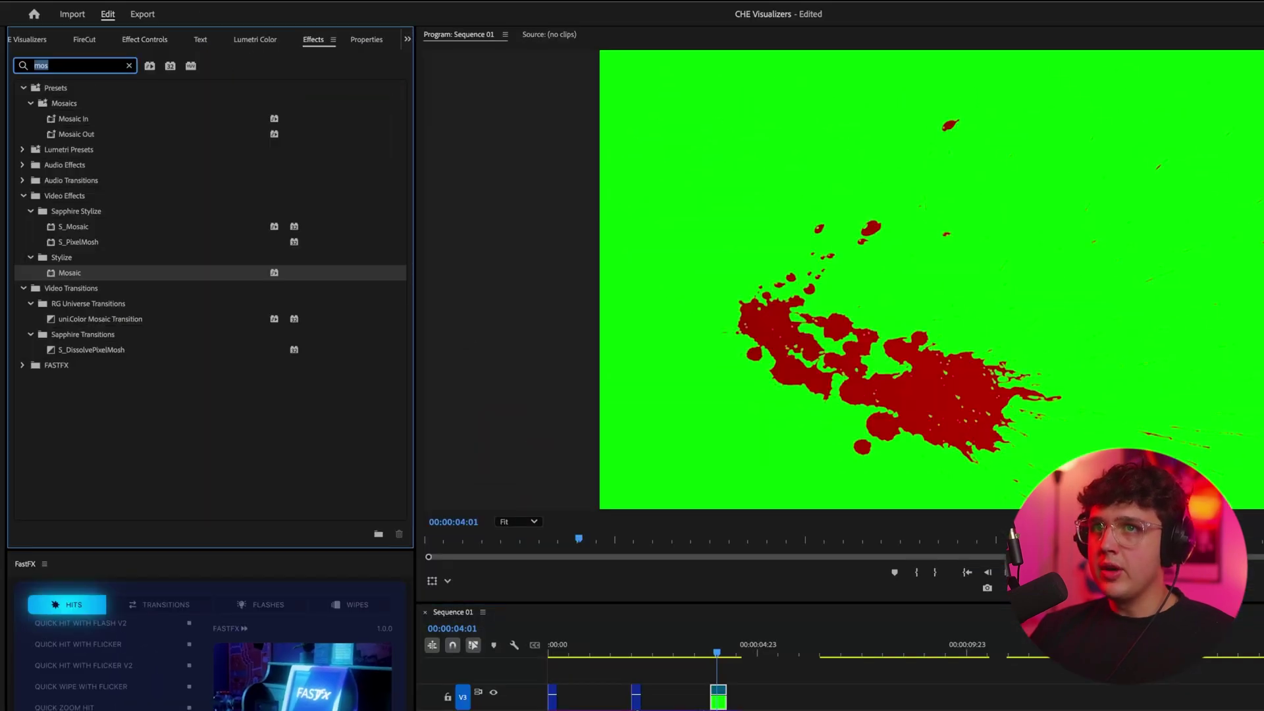
{"action": "type", "text": "key"}
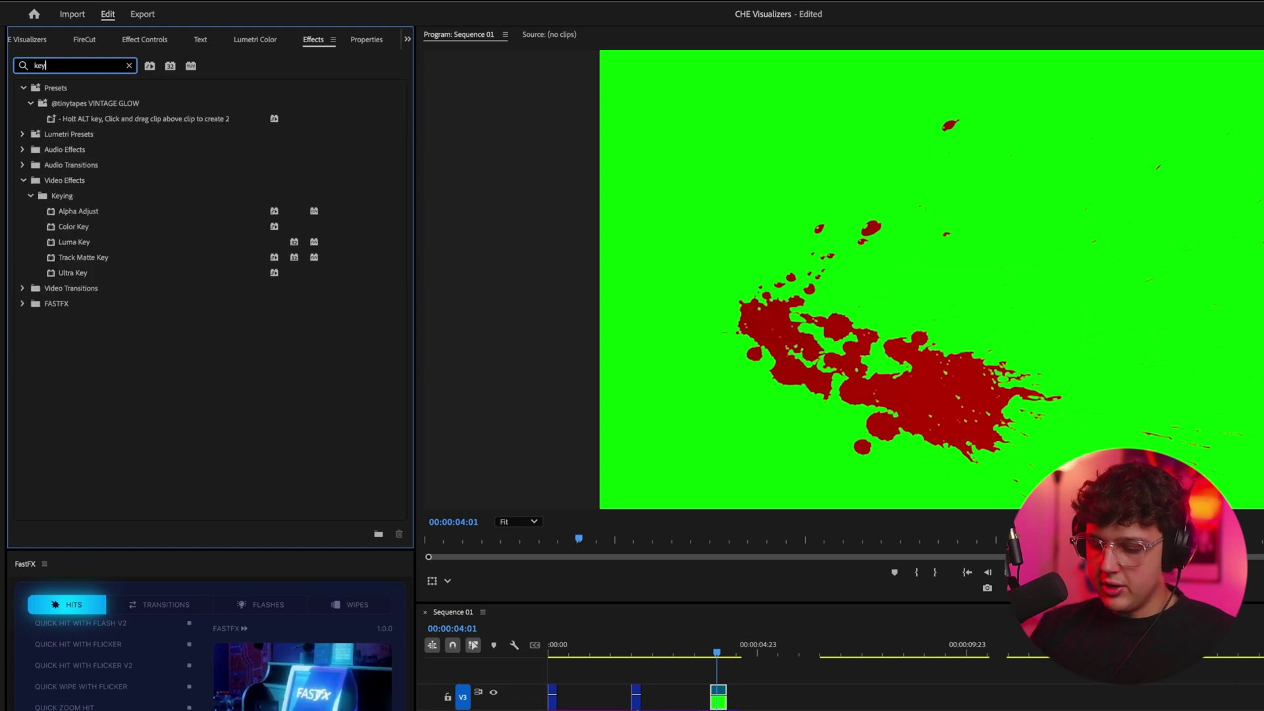
{"action": "left_click_drag", "start_coordinate": [73, 272], "coordinate": [724, 624]}
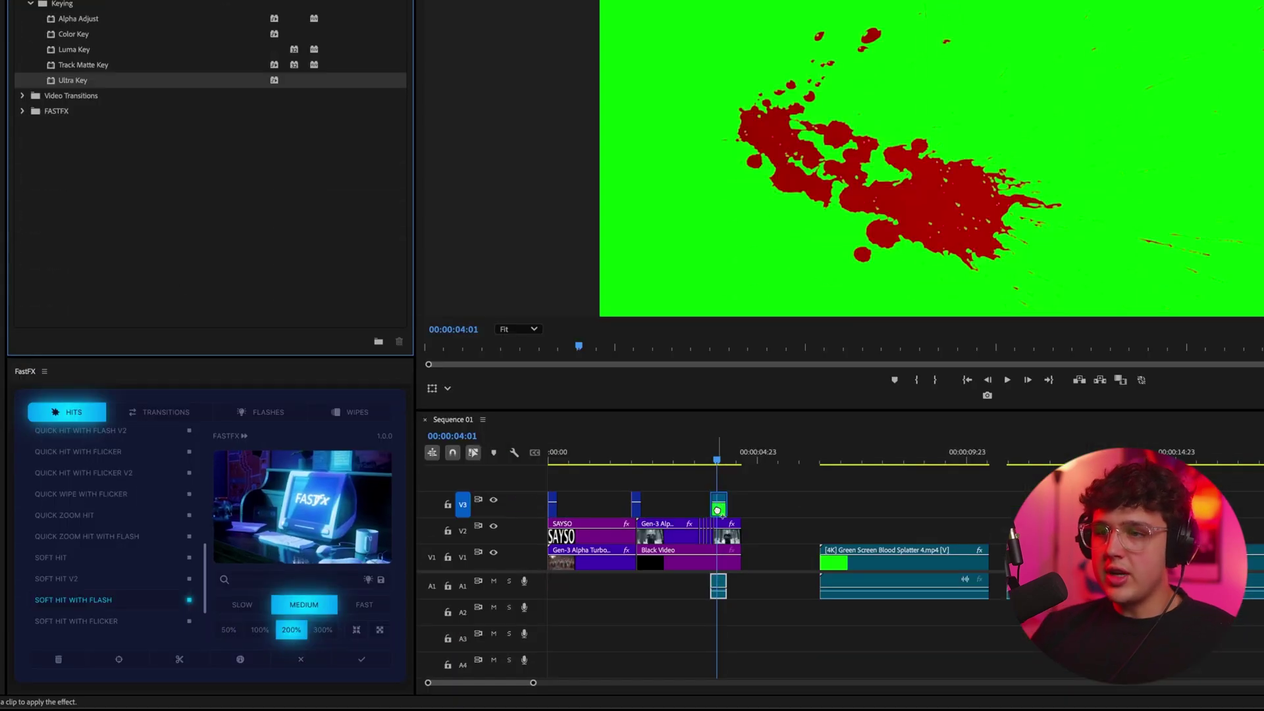
{"action": "left_click_drag", "start_coordinate": [718, 510], "coordinate": [718, 510]}
- Sample the green background as Ultra Key's Key Color, denying the screen recording request, and inspect the splatter's edges
{"action": "left_click", "coordinate": [133, 378]}
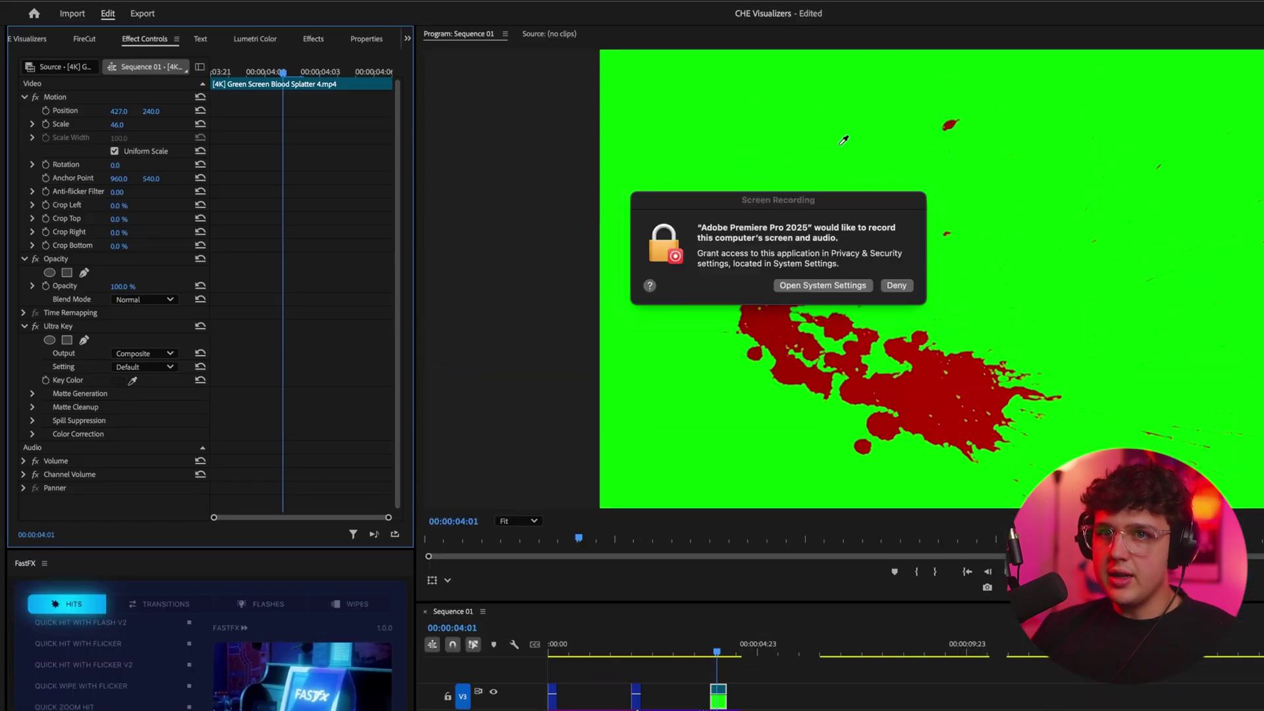
{"action": "left_click", "coordinate": [784, 153]}
{"action": "left_click", "coordinate": [895, 285]}
{"action": "scroll", "coordinate": [975, 352], "scroll_direction": "up", "scroll_amount": 5}
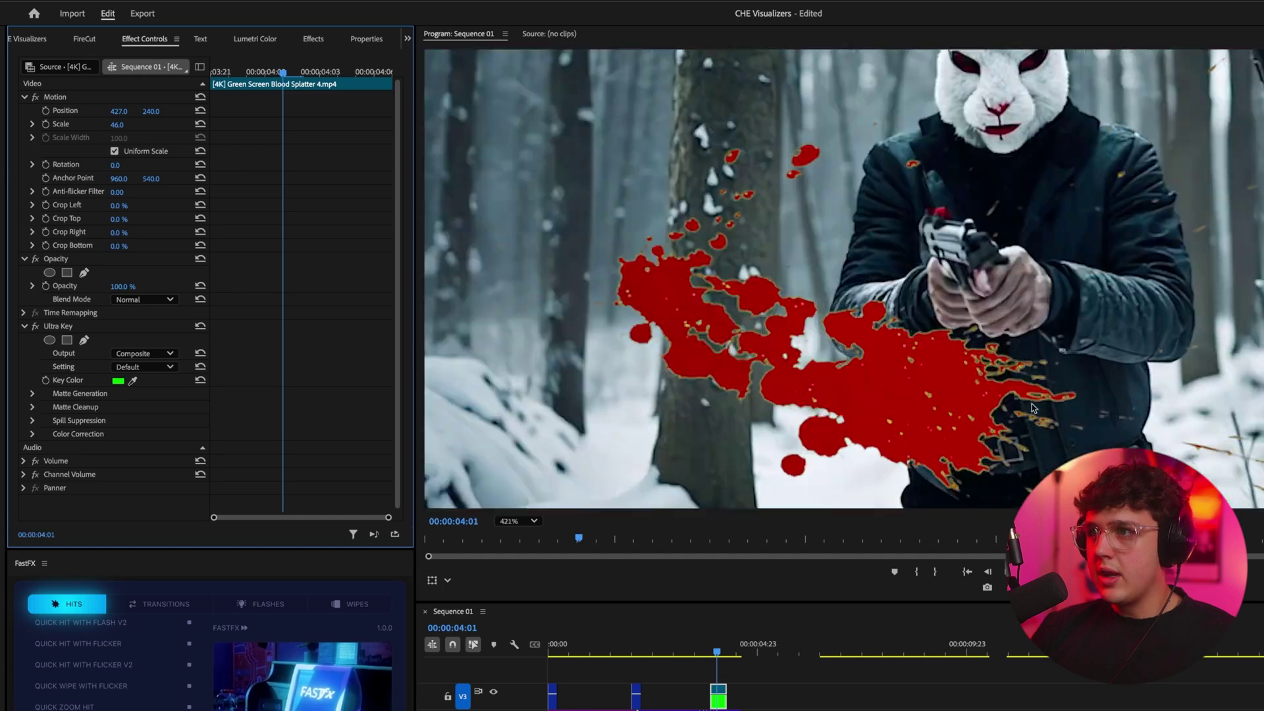
{"action": "scroll", "coordinate": [616, 393], "scroll_direction": "down", "scroll_amount": 2}
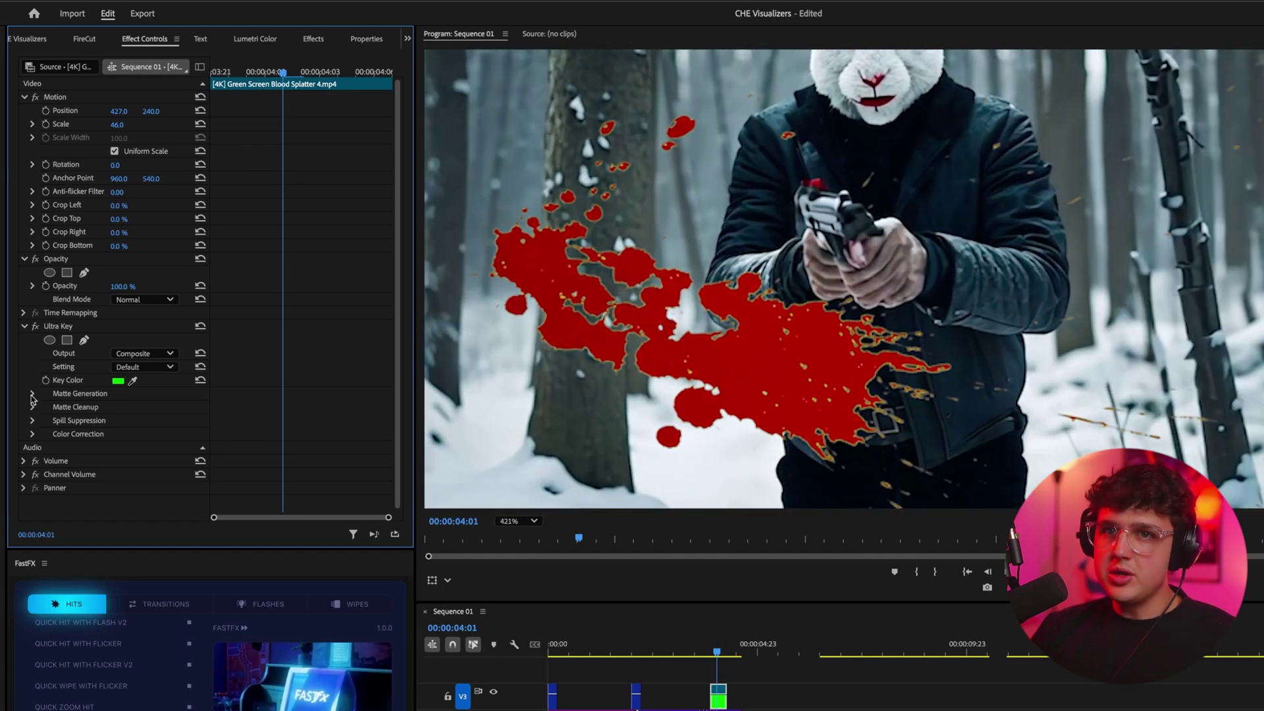
- Try refining the splatter's edges with Ultra Key's Matte Generation and Matte Cleanup values
{"action": "left_click_drag", "start_coordinate": [122, 410], "coordinate": [132, 435]}
{"action": "key", "text": "super+z"}
{"action": "key", "text": "super+z"}
{"action": "key", "text": "super+z"}
{"action": "left_click", "coordinate": [33, 475]}
{"action": "scroll", "coordinate": [129, 459], "scroll_direction": "down", "scroll_amount": 2}
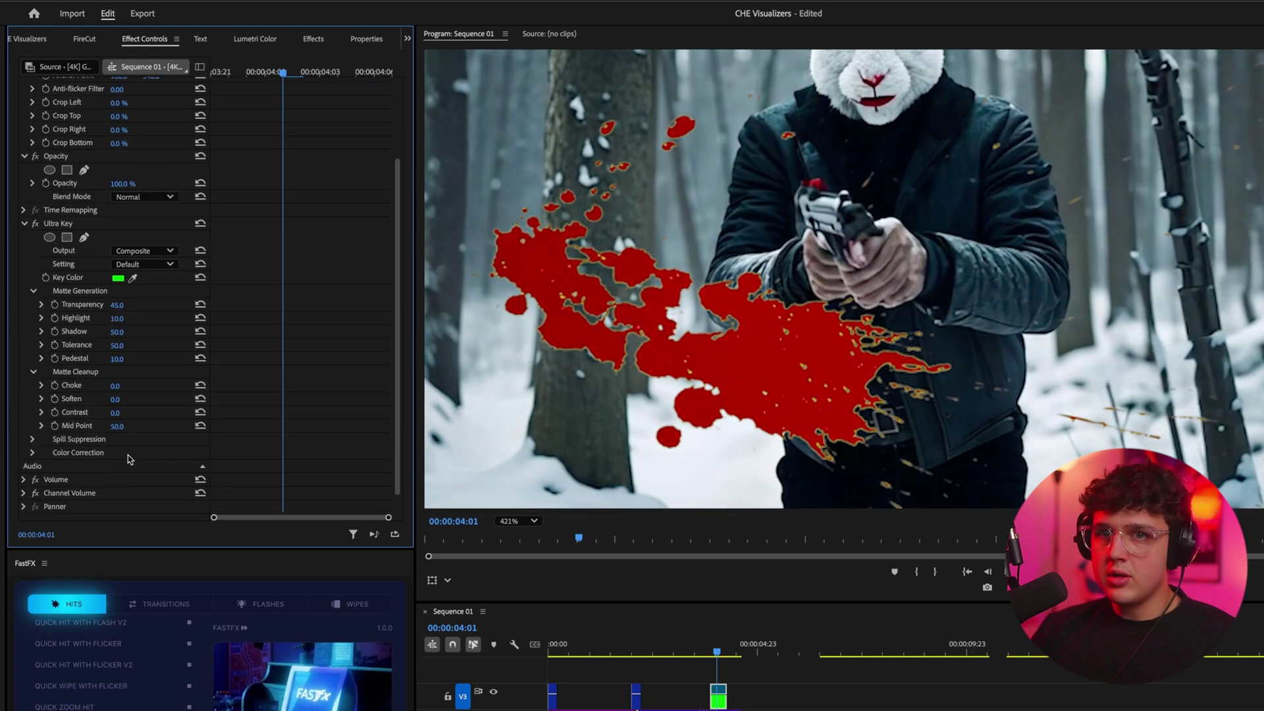
{"action": "mouse_move", "coordinate": [112, 388]}
{"action": "left_mouse_down"}
{"action": "mouse_move", "coordinate": [153, 388]}
{"action": "mouse_move", "coordinate": [112, 388]}
{"action": "left_mouse_up"}
{"action": "scroll", "coordinate": [1165, 269], "scroll_direction": "down", "scroll_amount": 2}
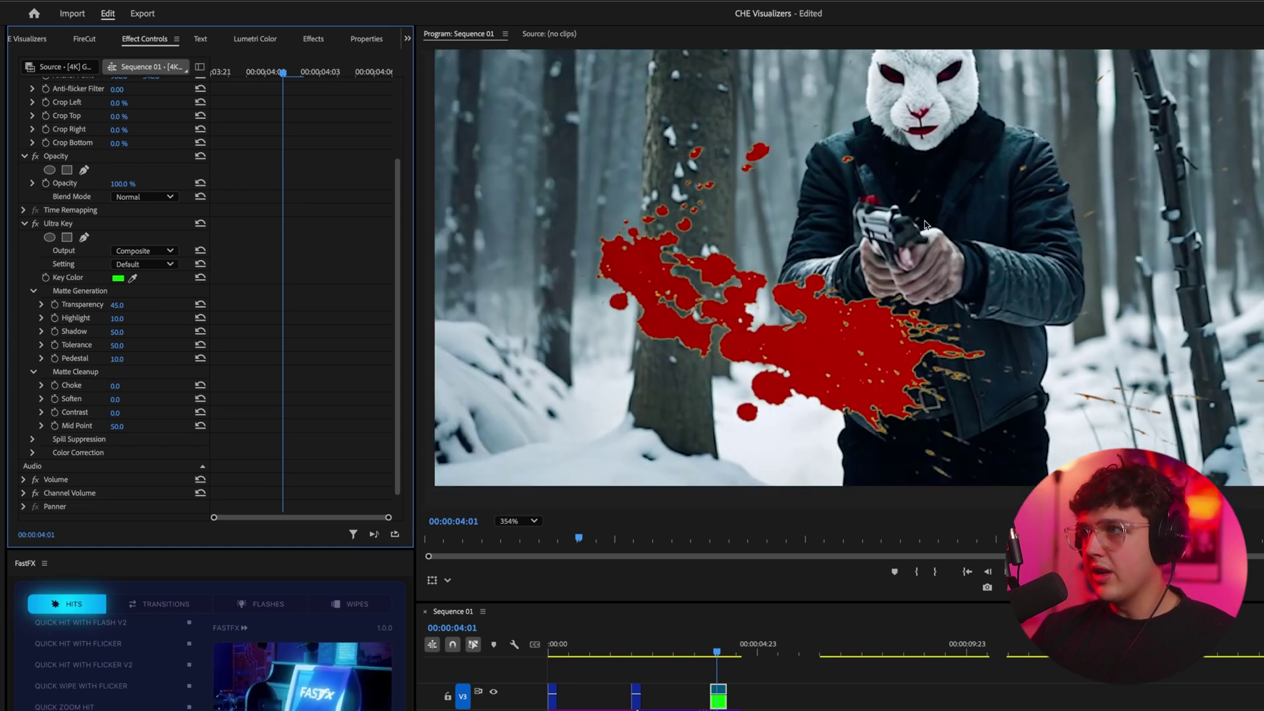
- Find the Tint effect and apply it to the keyed blood splatter piece
{"action": "left_click", "coordinate": [313, 39]}
{"action": "left_click", "coordinate": [72, 65]}
{"action": "type", "text": "tint"}
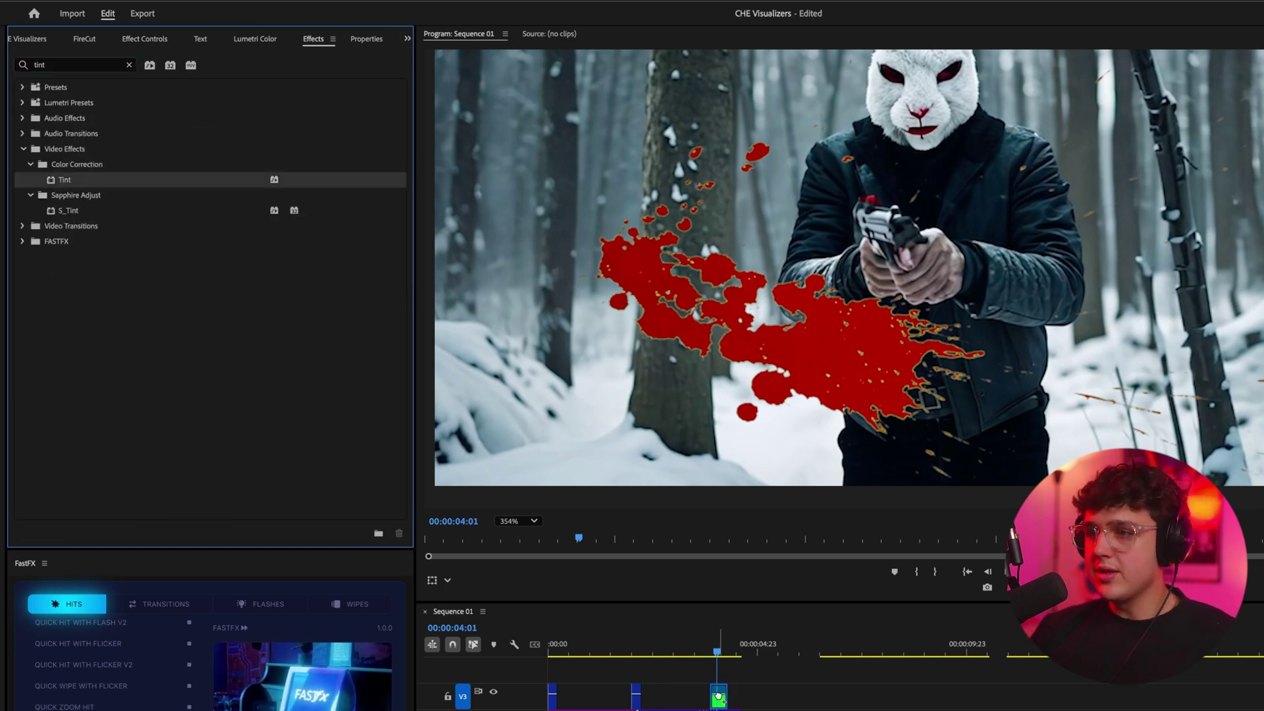
{"action": "left_click_drag", "start_coordinate": [719, 697], "coordinate": [719, 696]}
- Set Tint's Map Black To and Map White To colours to dark red and check the splatter on the following frames
{"action": "scroll", "coordinate": [139, 474], "scroll_direction": "down", "scroll_amount": 2}
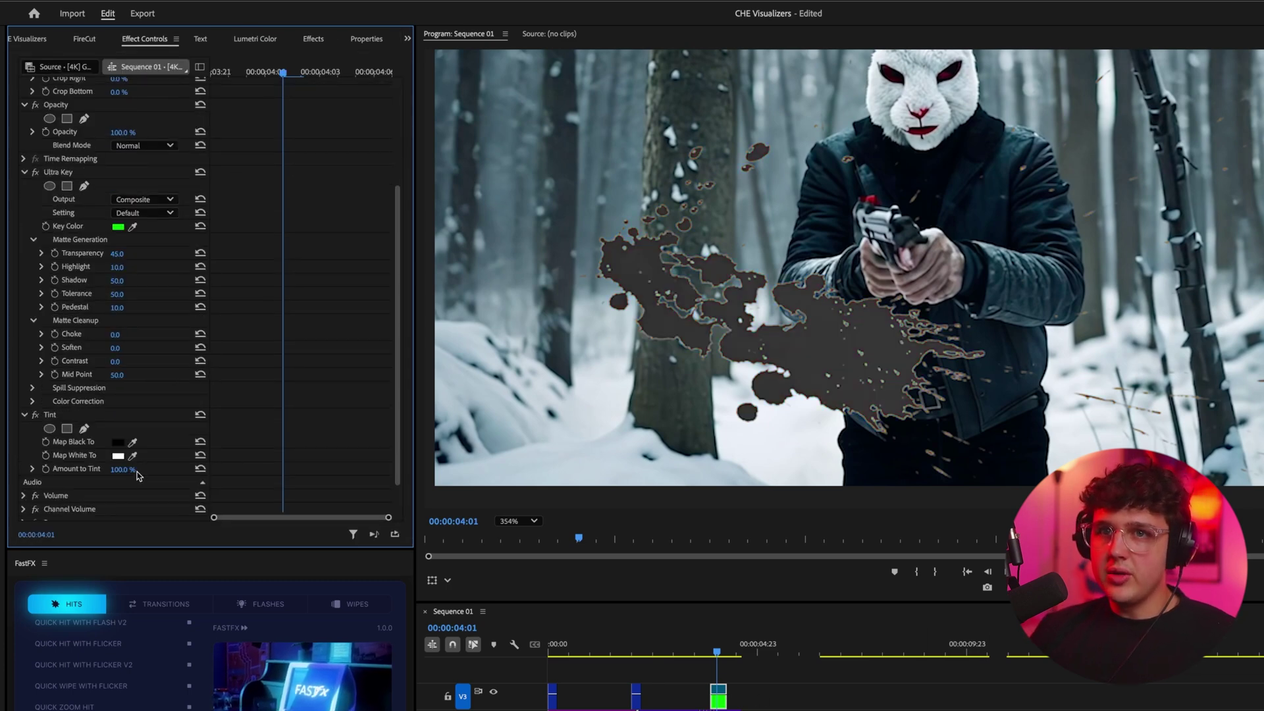
{"action": "left_click", "coordinate": [119, 443]}
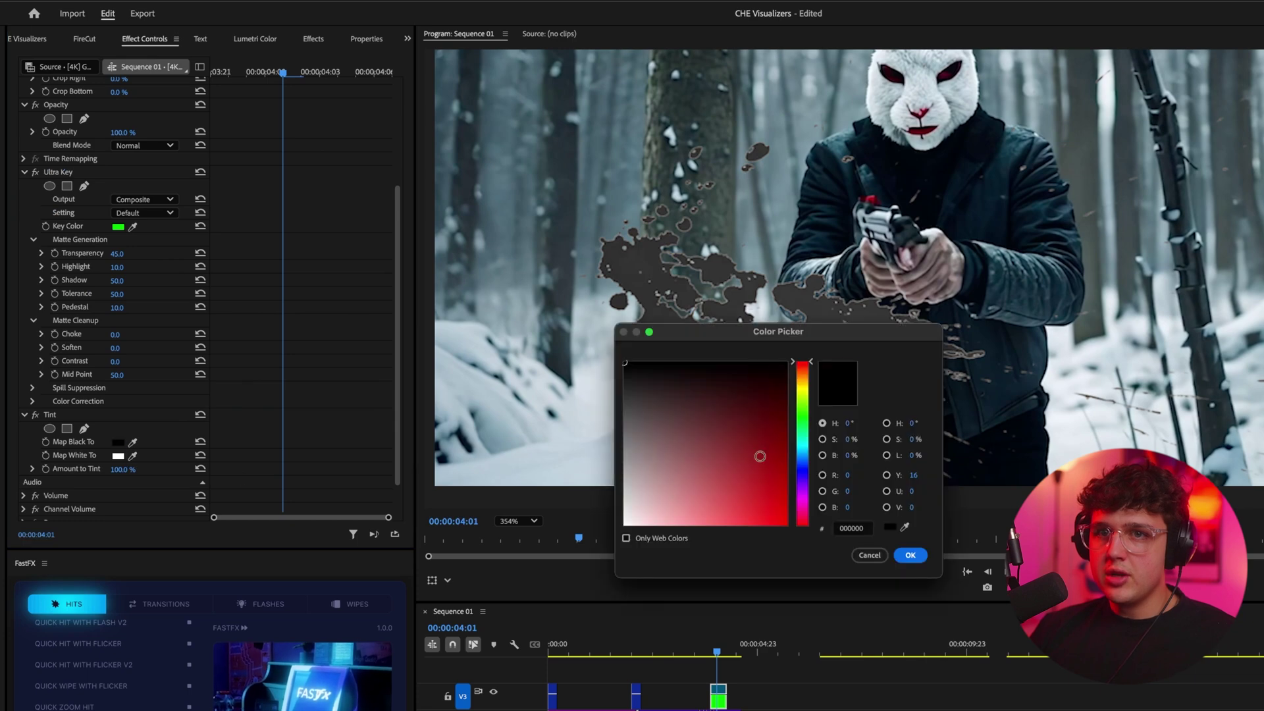
{"action": "left_click", "coordinate": [924, 561]}
{"action": "left_click", "coordinate": [119, 456]}
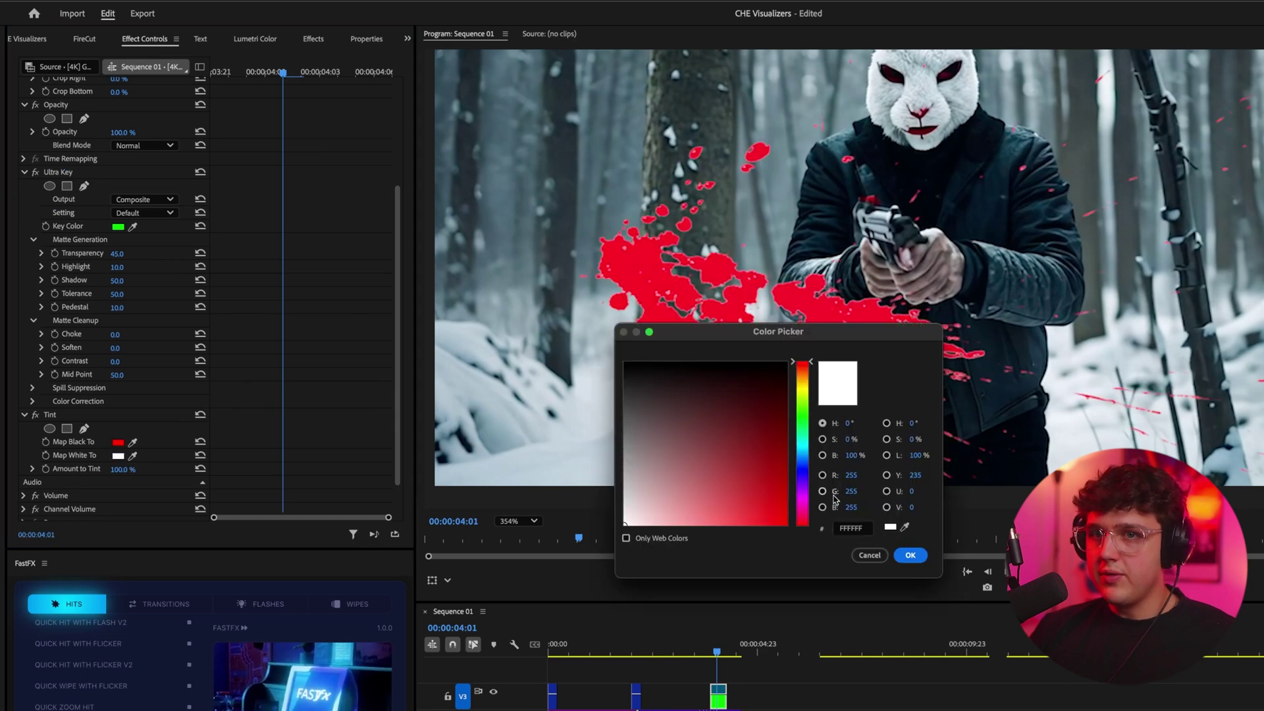
{"action": "left_click", "coordinate": [920, 560]}
{"action": "key", "text": "Right"}
{"action": "key", "text": "Right"}
{"action": "key", "text": "Right"}
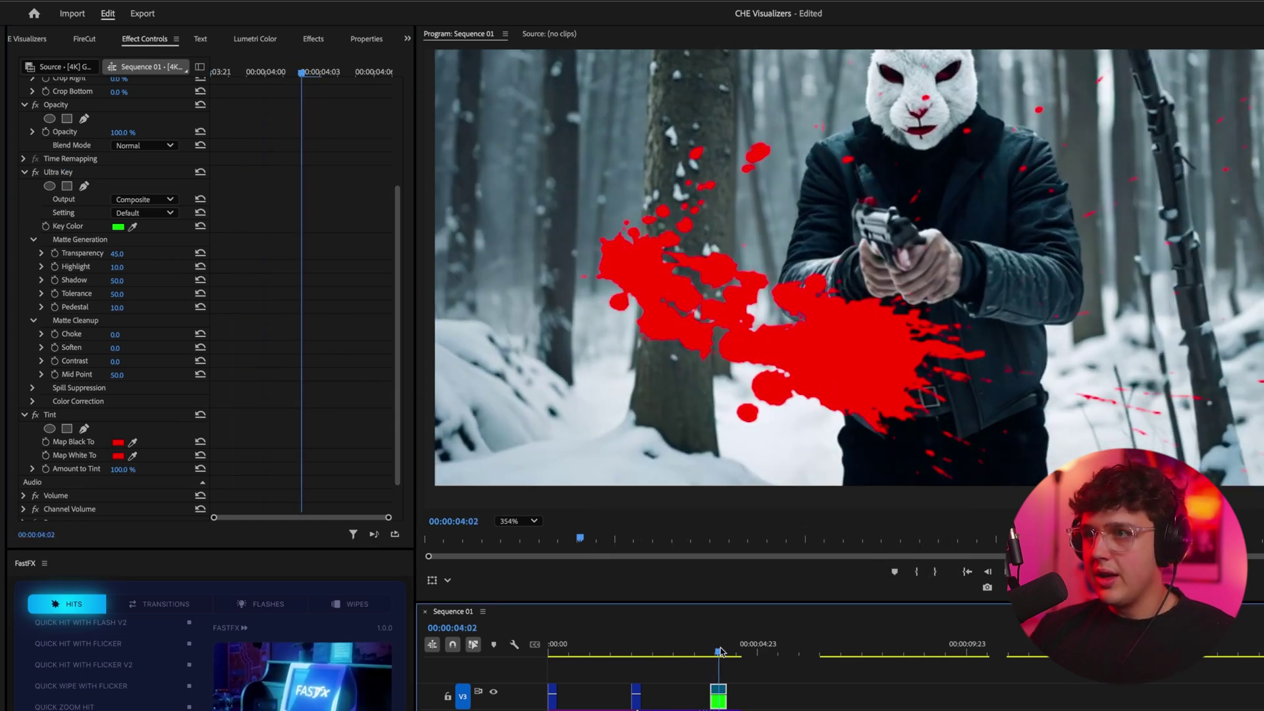
{"action": "left_click", "coordinate": [119, 455]}
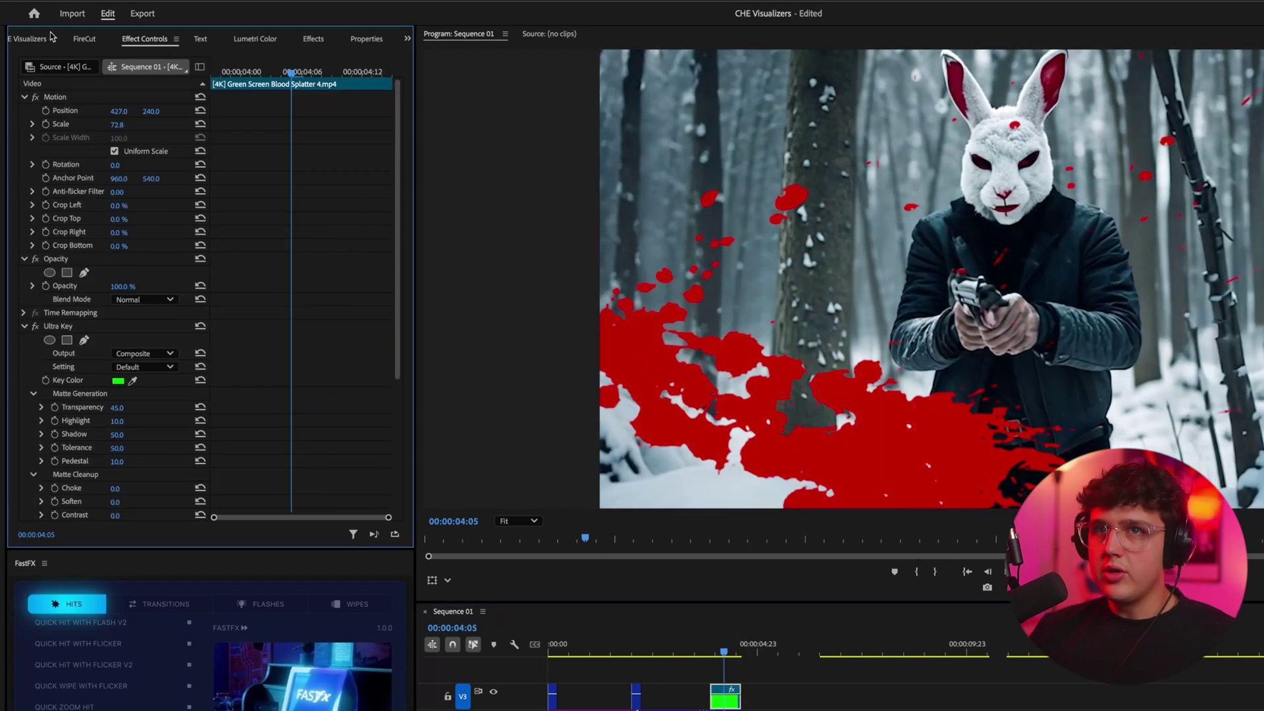
- Try placing a copy of the keyed splatter clip over the SAYSO section and play it back
{"action": "left_click", "coordinate": [708, 648]}
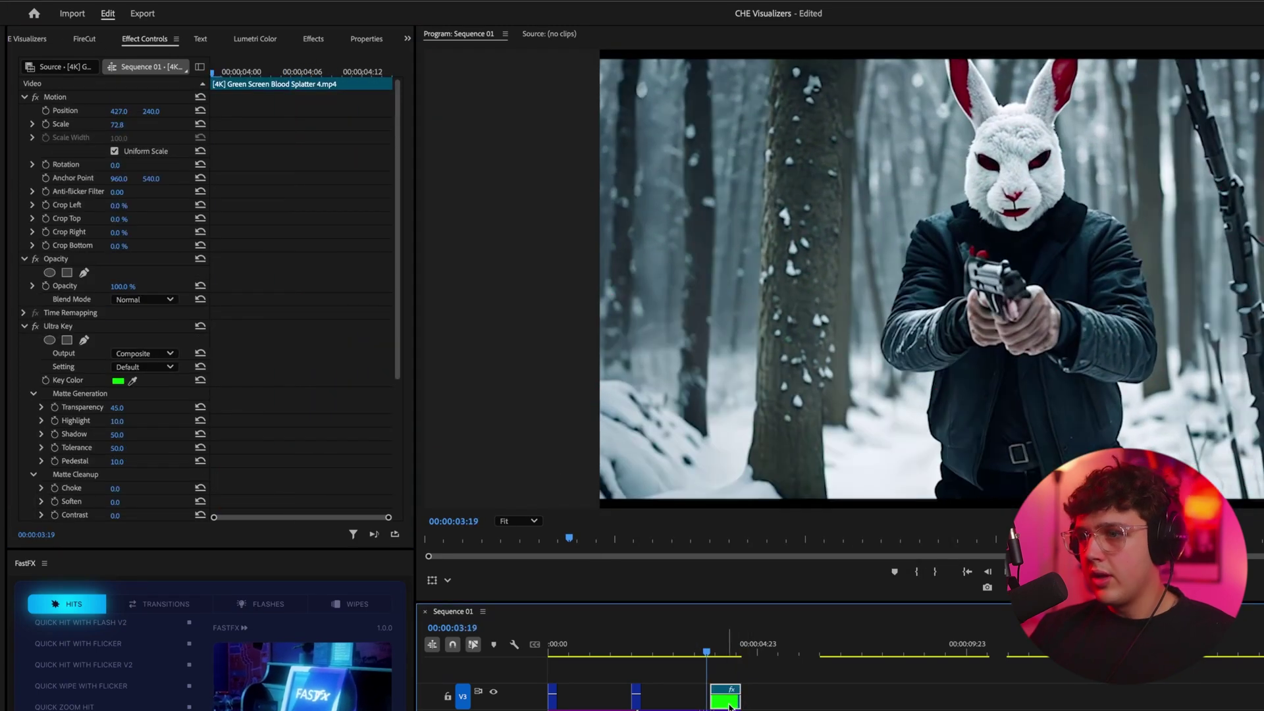
{"action": "left_click_drag", "start_coordinate": [729, 706], "coordinate": [577, 671], "text": "alt"}
{"action": "left_click", "coordinate": [560, 645]}
{"action": "key", "text": "space"}
{"action": "key", "text": "Up"}
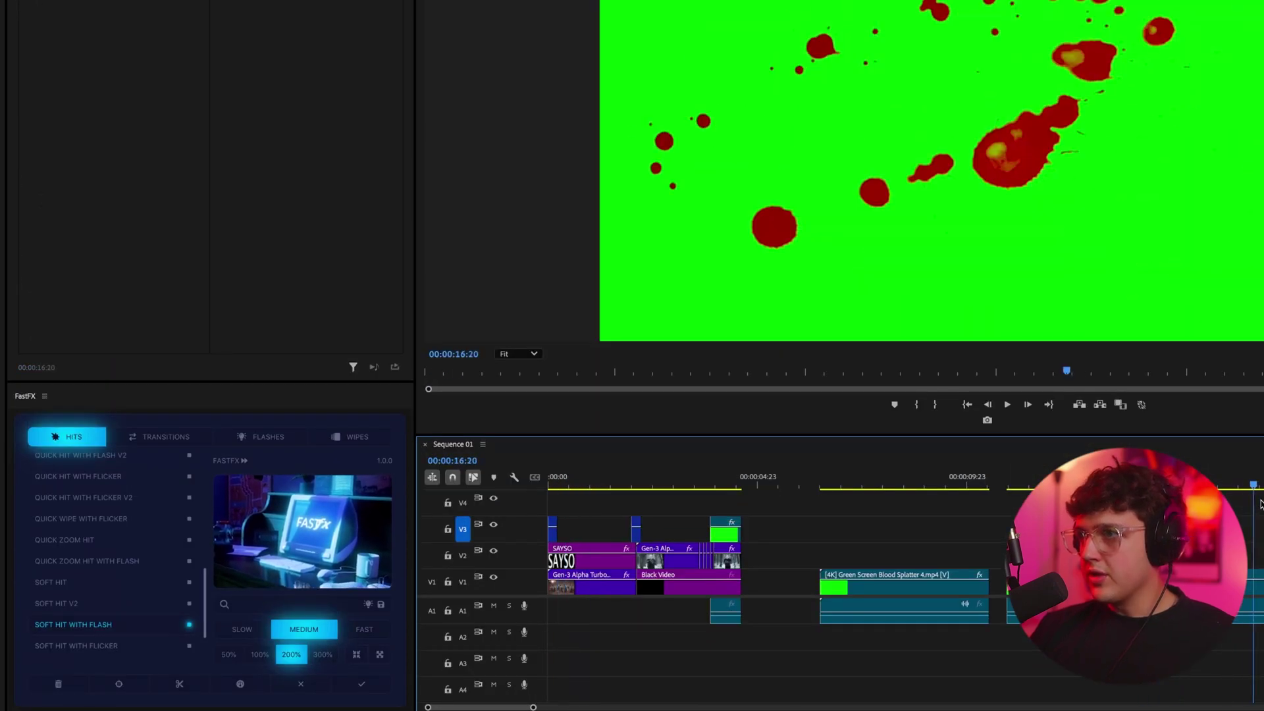
- Copy the keyed splatter's Motion, Opacity, Ultra Key and Tint attributes onto the second splatter piece above the SAYSO text
{"action": "mouse_move", "coordinate": [1254, 484]}
{"action": "left_mouse_down"}
{"action": "mouse_move", "coordinate": [1242, 481]}
{"action": "mouse_move", "coordinate": [1263, 482]}
{"action": "left_mouse_up"}
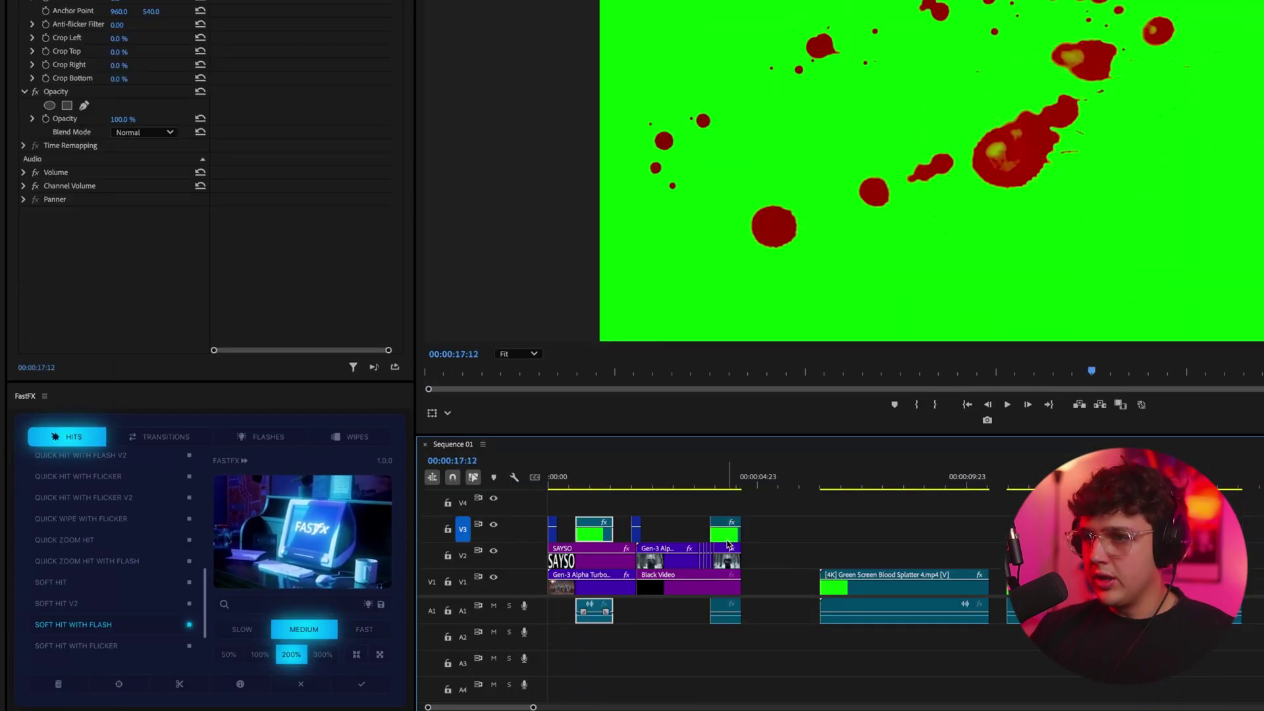
{"action": "key", "text": "super+c"}
{"action": "left_click", "coordinate": [607, 538]}
{"action": "key", "text": "alt+super+v"}
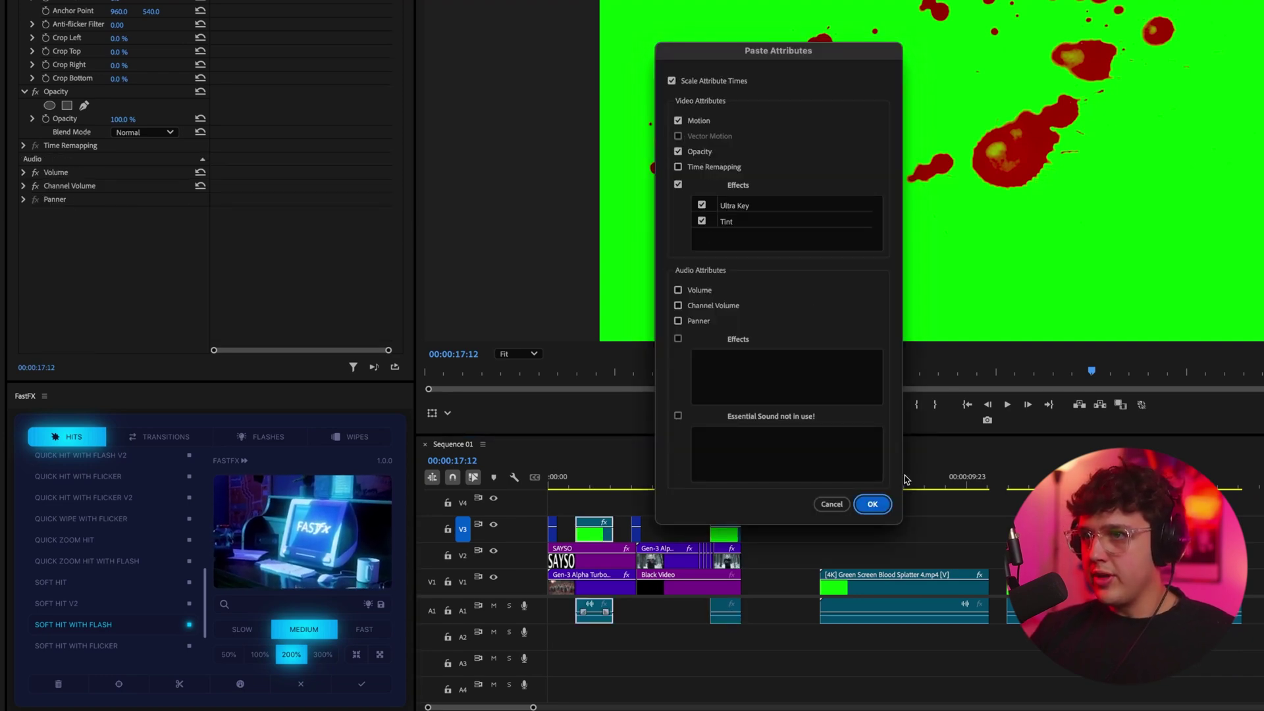
{"action": "left_click", "coordinate": [872, 504]}
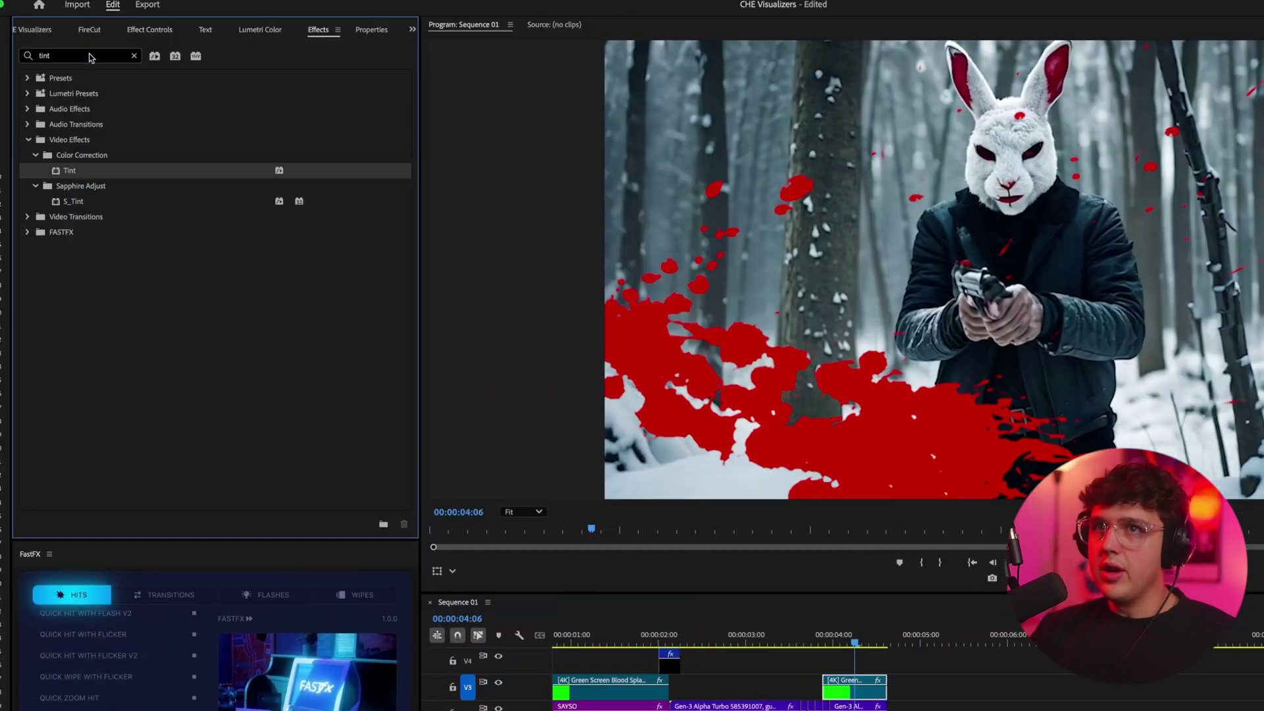
- Apply the Mosaic effect to the splatter over the rabbit-mask shot and set 450 Horizontal Blocks and 300 Vertical Blocks
{"action": "type", "text": "mos"}
{"action": "left_click_drag", "start_coordinate": [74, 262], "coordinate": [854, 687]}
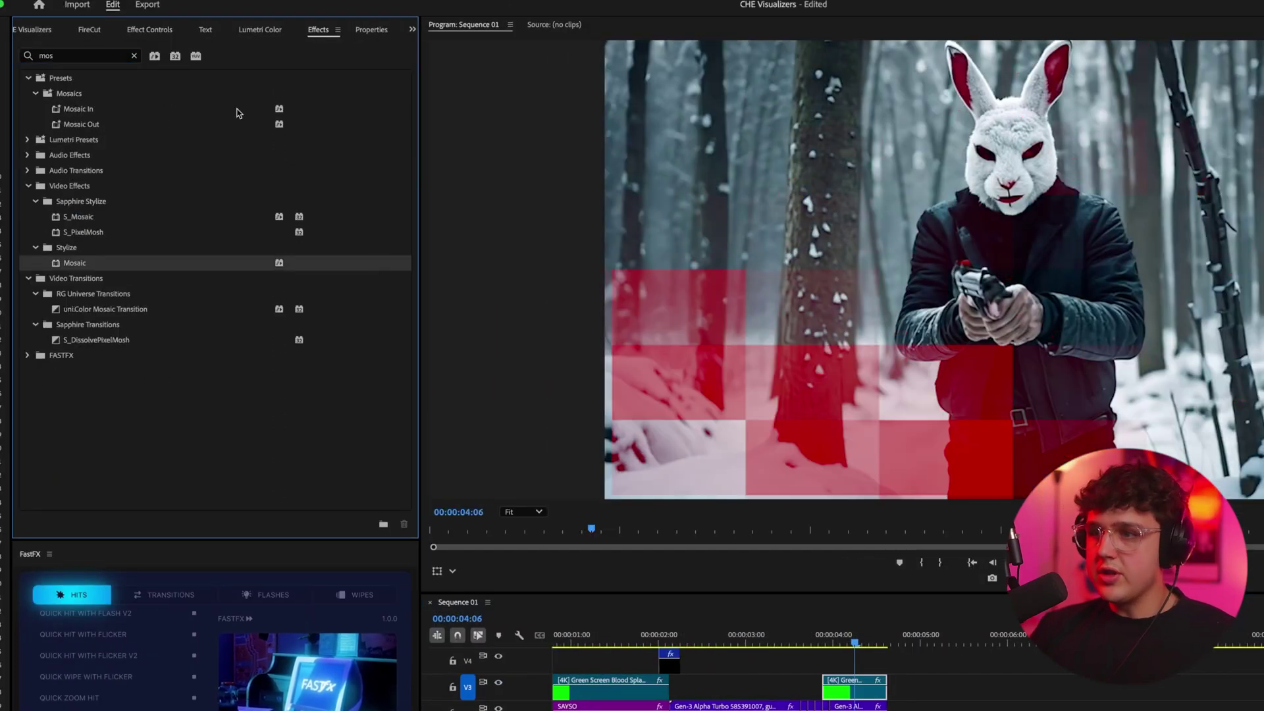
{"action": "left_click", "coordinate": [155, 30]}
{"action": "scroll", "coordinate": [134, 406], "scroll_direction": "down", "scroll_amount": 5}
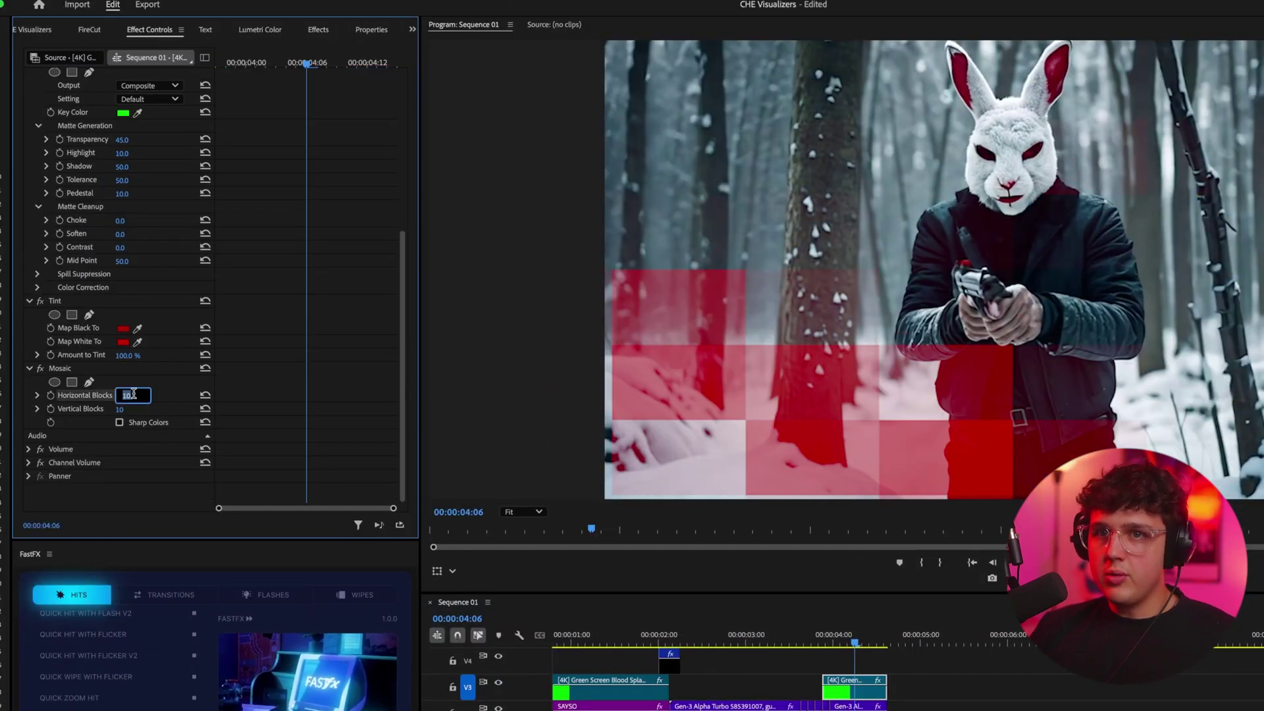
{"action": "type", "text": "200"}
{"action": "key", "text": "Return"}
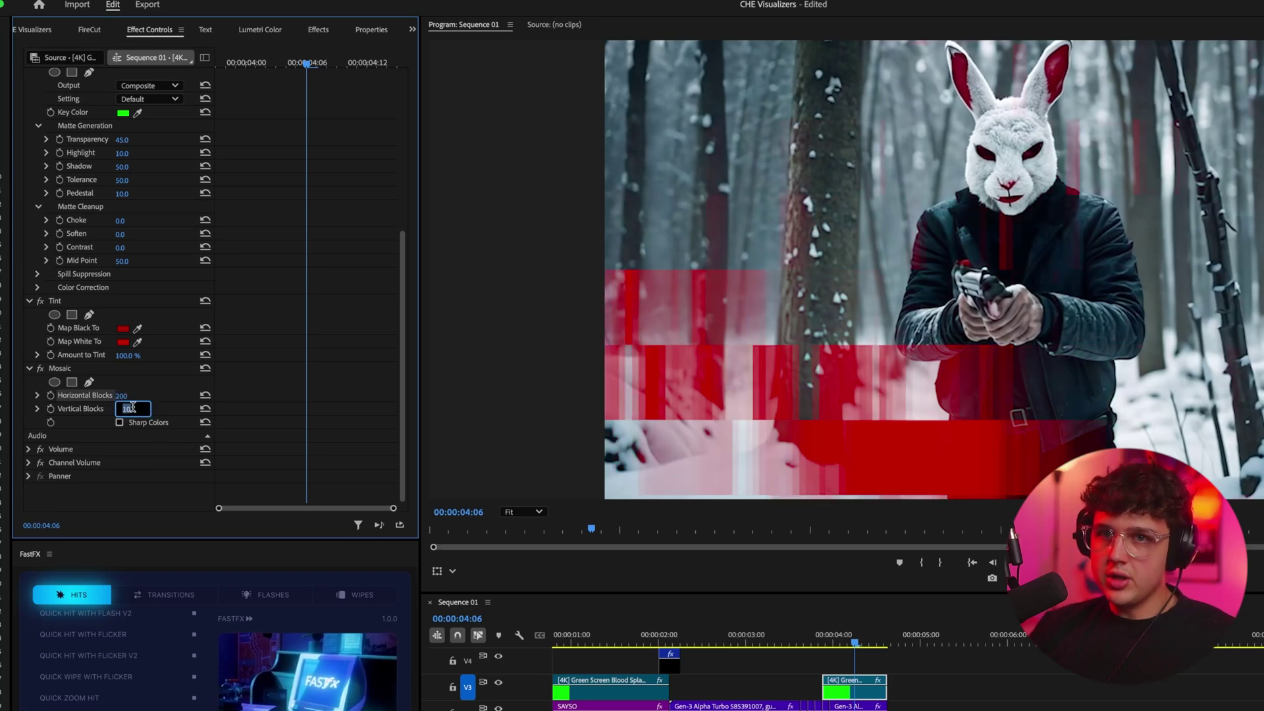
{"action": "type", "text": "300"}
{"action": "left_click", "coordinate": [122, 394]}
{"action": "type", "text": "450"}
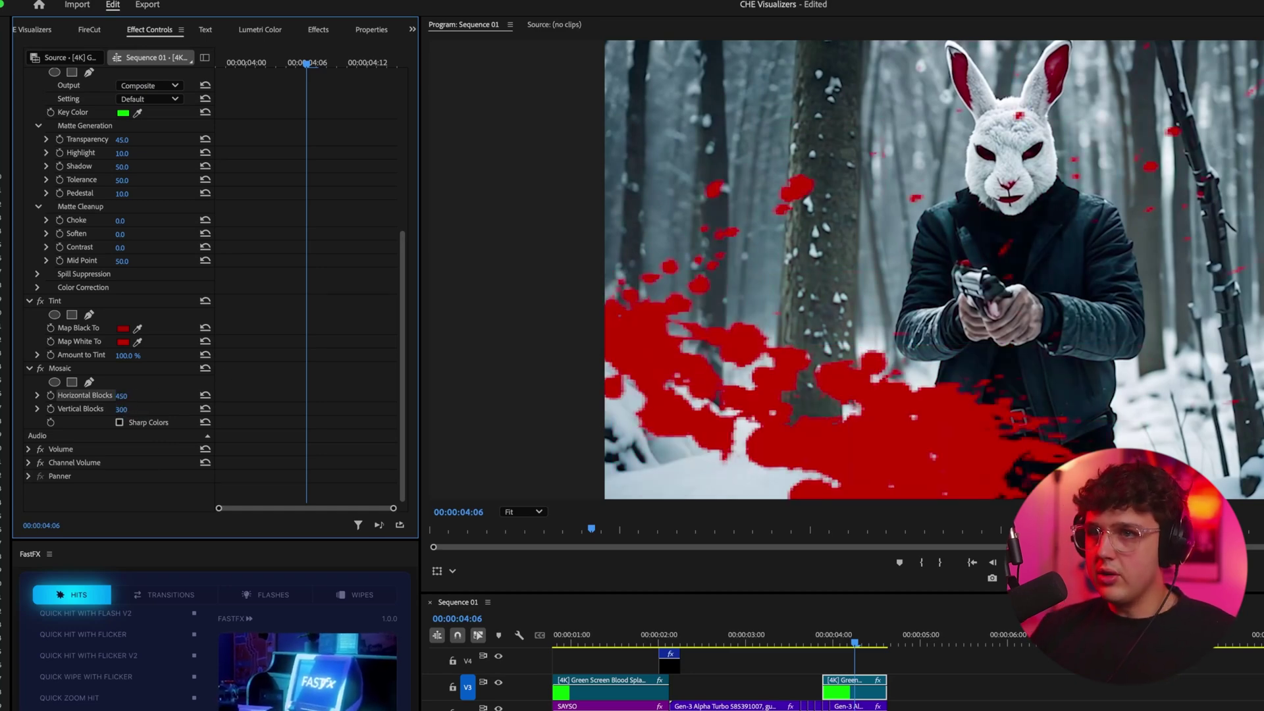
- Keyframe the splatter's Mosaic from 450 Horizontal and 400 Vertical Blocks at its start to 500 and 350 at its end, and play it back
{"action": "left_click_drag", "start_coordinate": [244, 62], "coordinate": [217, 62]}
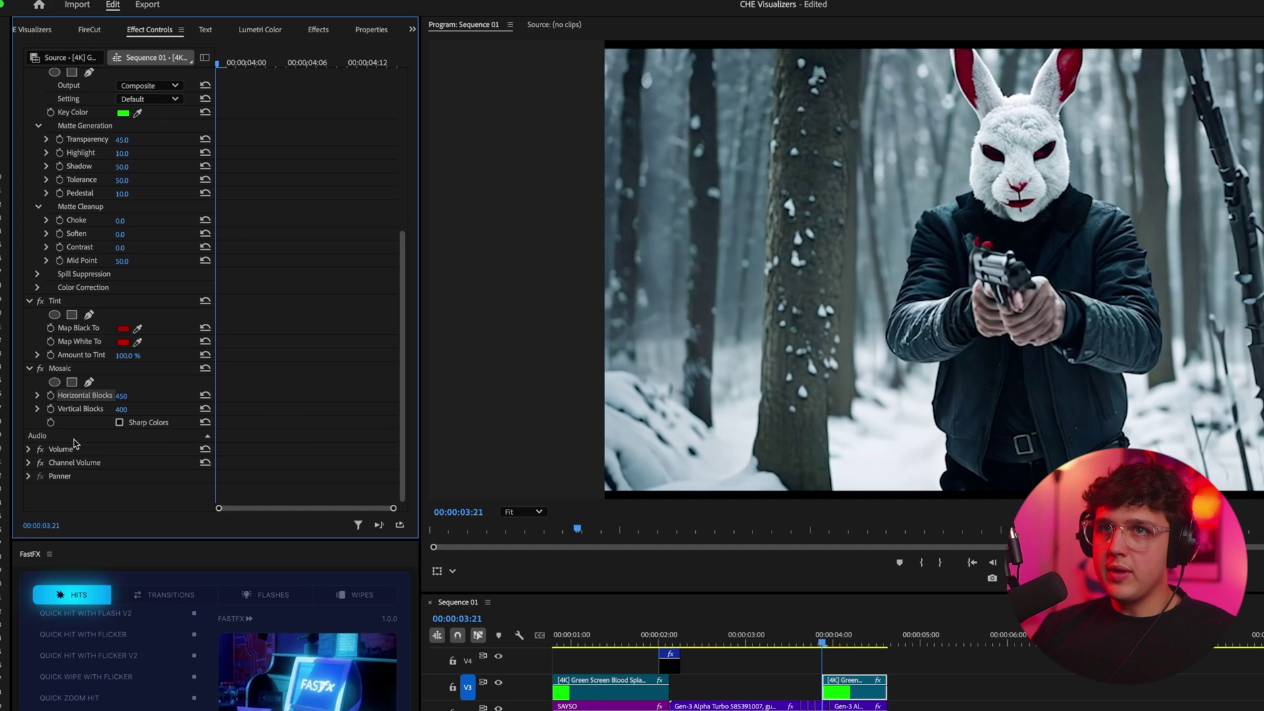
{"action": "key", "text": "space"}
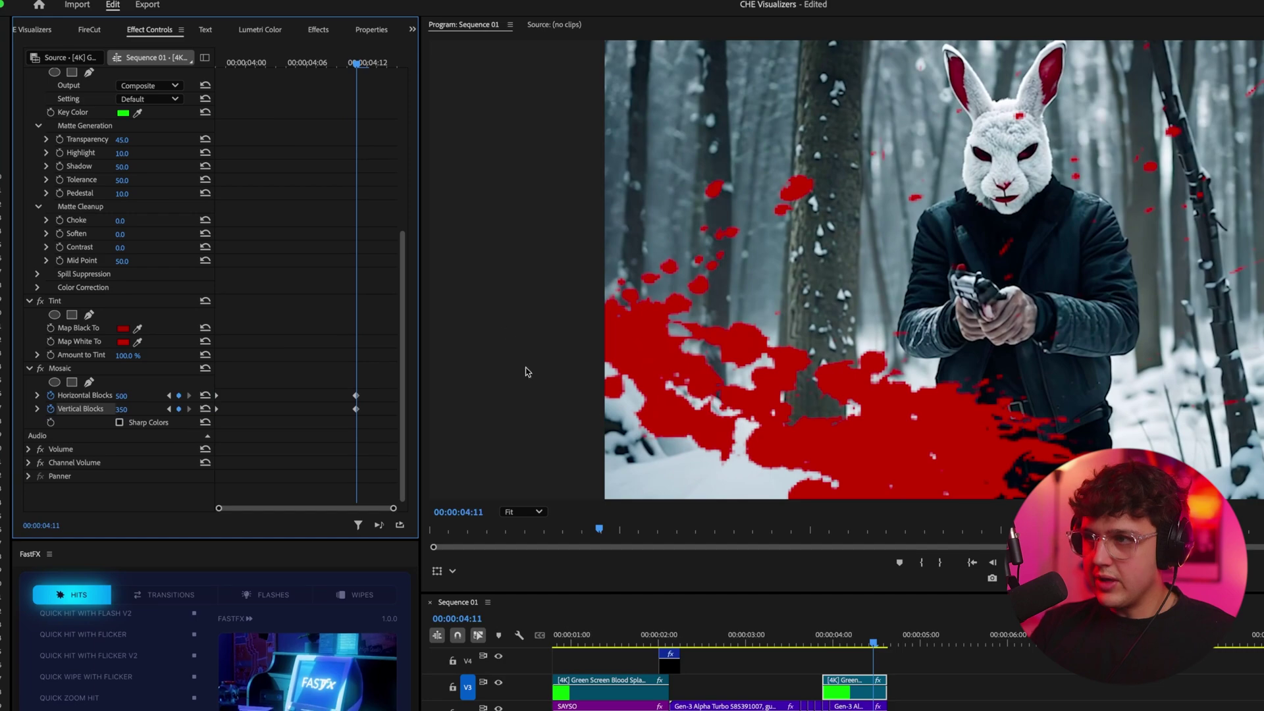
{"action": "left_click", "coordinate": [816, 639]}
{"action": "key", "text": "space"}
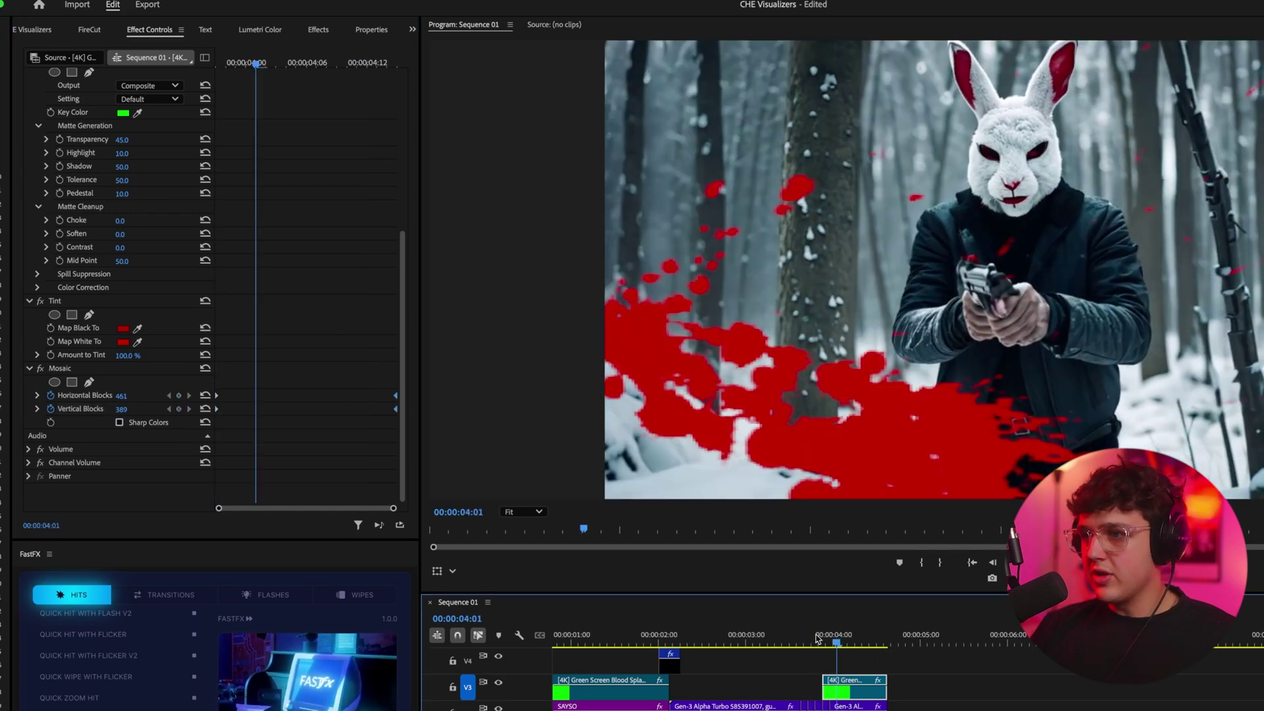
{"action": "left_click", "coordinate": [816, 639]}
{"action": "key", "text": "space"}
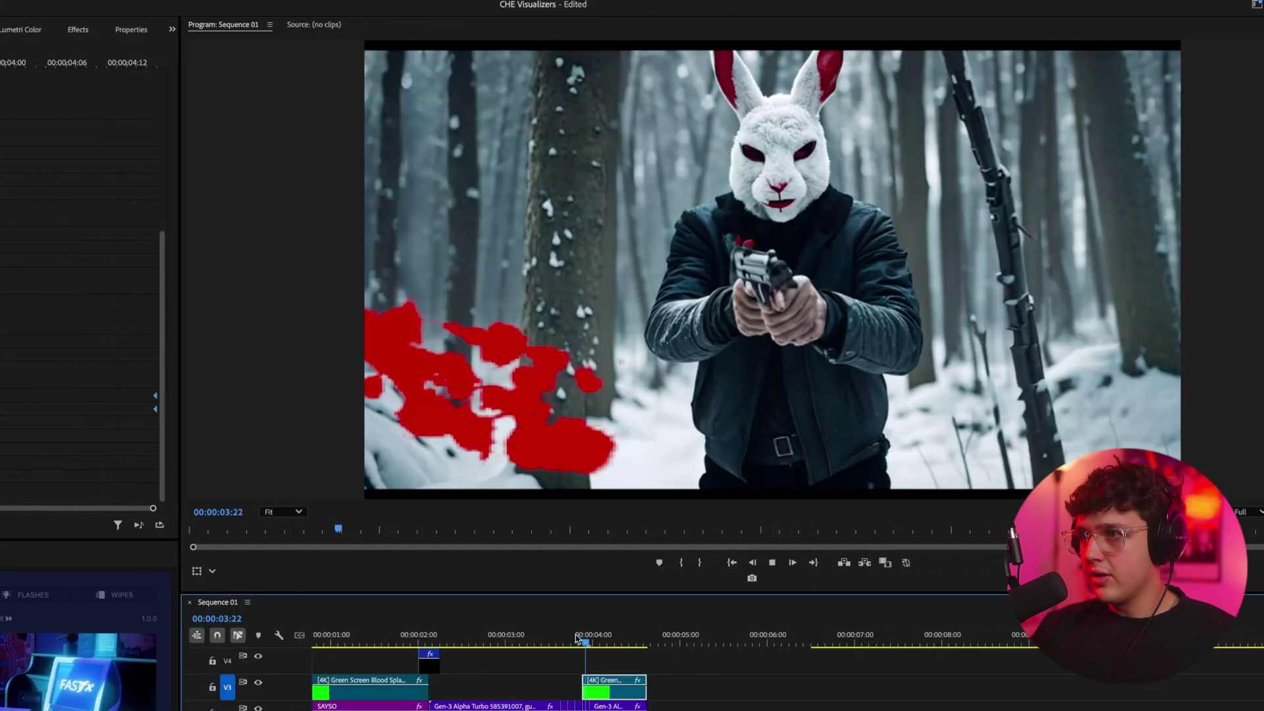
- Play back the keyed splatter over the rabbit-mask shot and scrub through that section
{"action": "left_click", "coordinate": [575, 639]}
{"action": "key", "text": "space"}
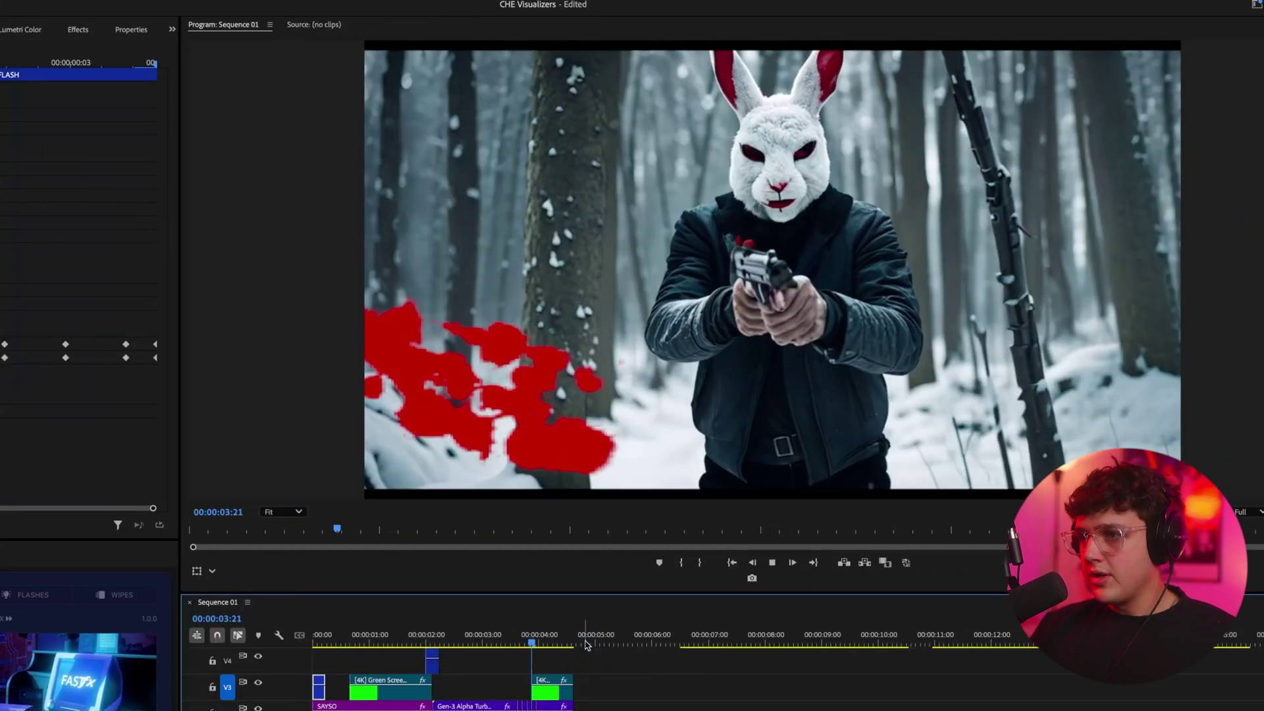
{"action": "left_click_drag", "start_coordinate": [547, 643], "coordinate": [176, 632]}
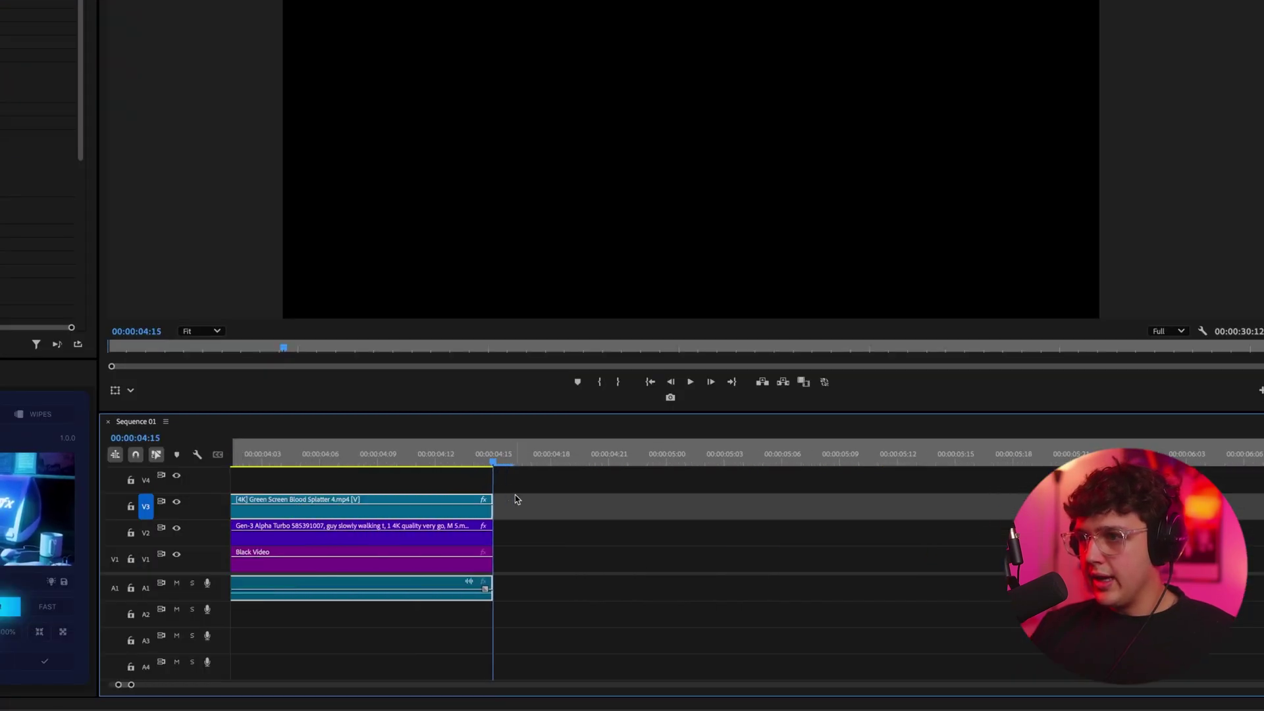
- Mark the sequence's Out point at 00:00:04:14, on the last frame of the edited clips
{"action": "left_click_drag", "start_coordinate": [493, 464], "coordinate": [483, 463]}
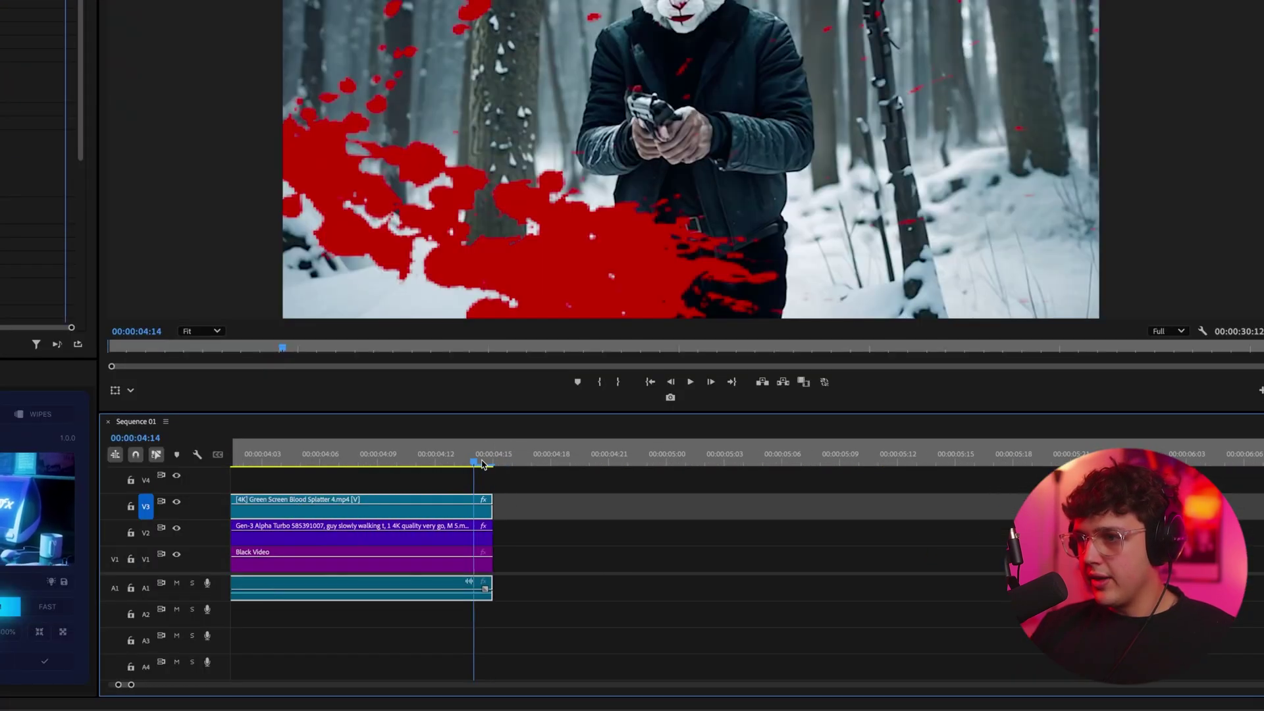
{"action": "key", "text": "o"}
{"action": "key", "text": "minus"}
{"action": "key", "text": "minus"}
{"action": "key", "text": "minus"}
{"action": "key", "text": "minus"}
{"action": "mouse_move", "coordinate": [287, 460]}
{"action": "left_mouse_down"}
{"action": "mouse_move", "coordinate": [253, 460]}
{"action": "mouse_move", "coordinate": [305, 460]}
{"action": "left_mouse_up"}
- Export the marked range as 1.mp4 into the che visualizers folder
{"action": "key", "text": "super+m"}
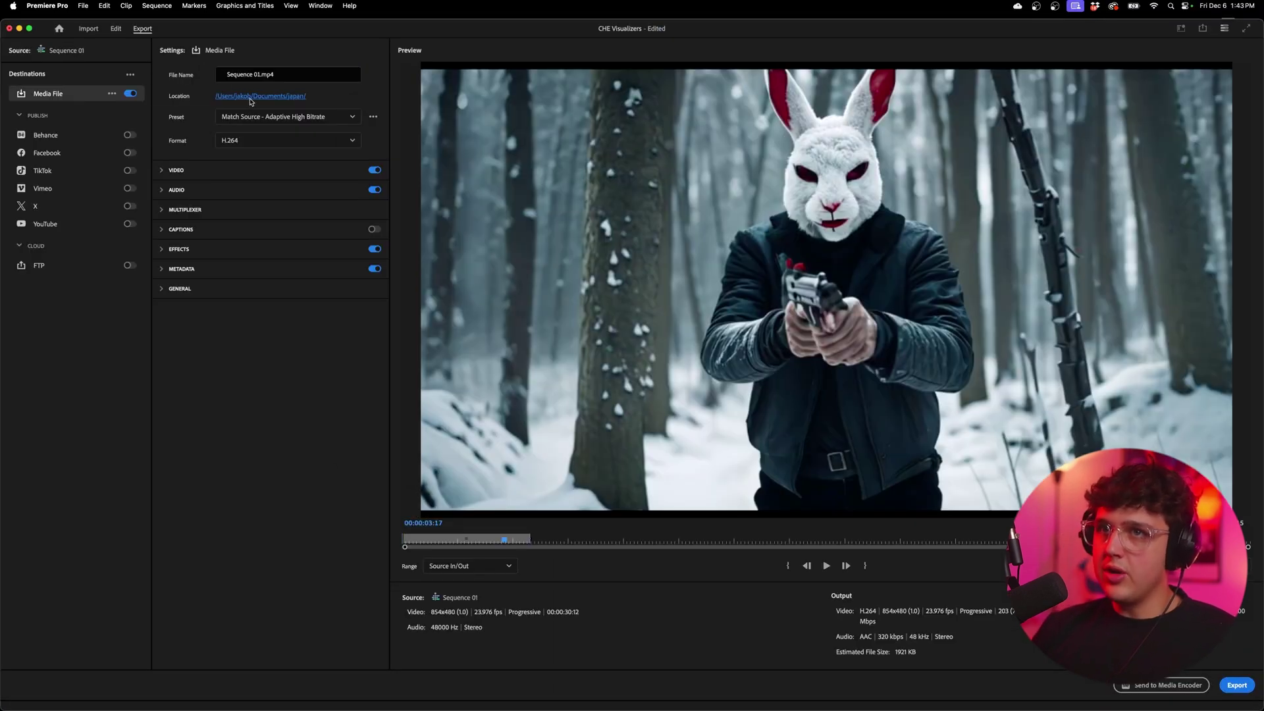
{"action": "left_click", "coordinate": [251, 99]}
{"action": "type", "text": "1"}
{"action": "left_click", "coordinate": [889, 448]}
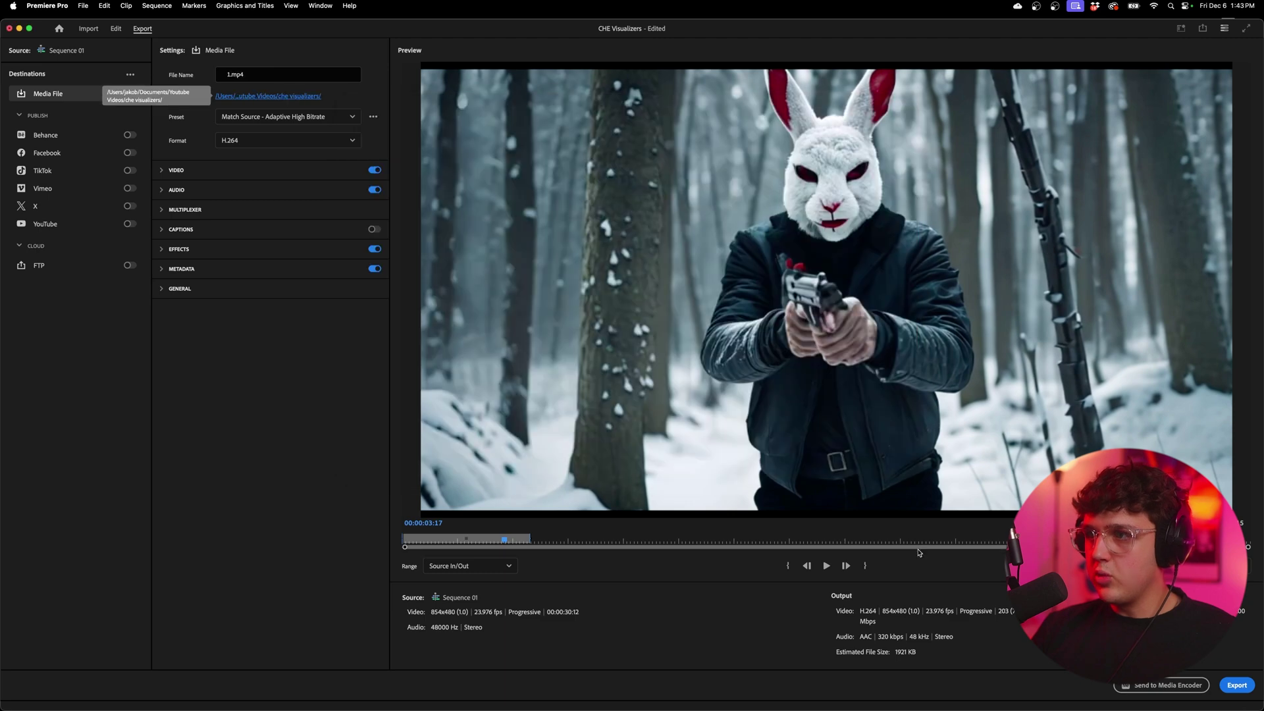
{"action": "left_click", "coordinate": [1238, 686]}
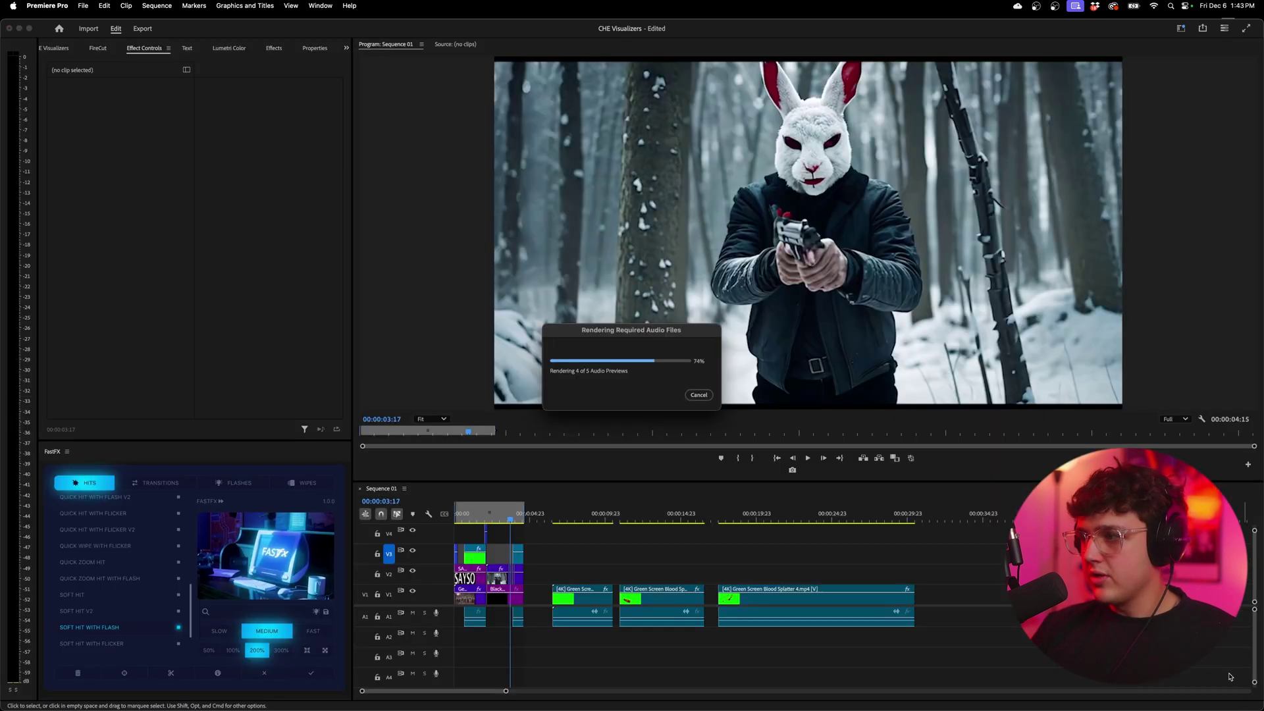
- Create a new sequence with a custom 3840 by 2160 frame size and keep its preview zoom at Fit
{"action": "left_click", "coordinate": [83, 6]}
{"action": "mouse_move", "coordinate": [86, 22]}
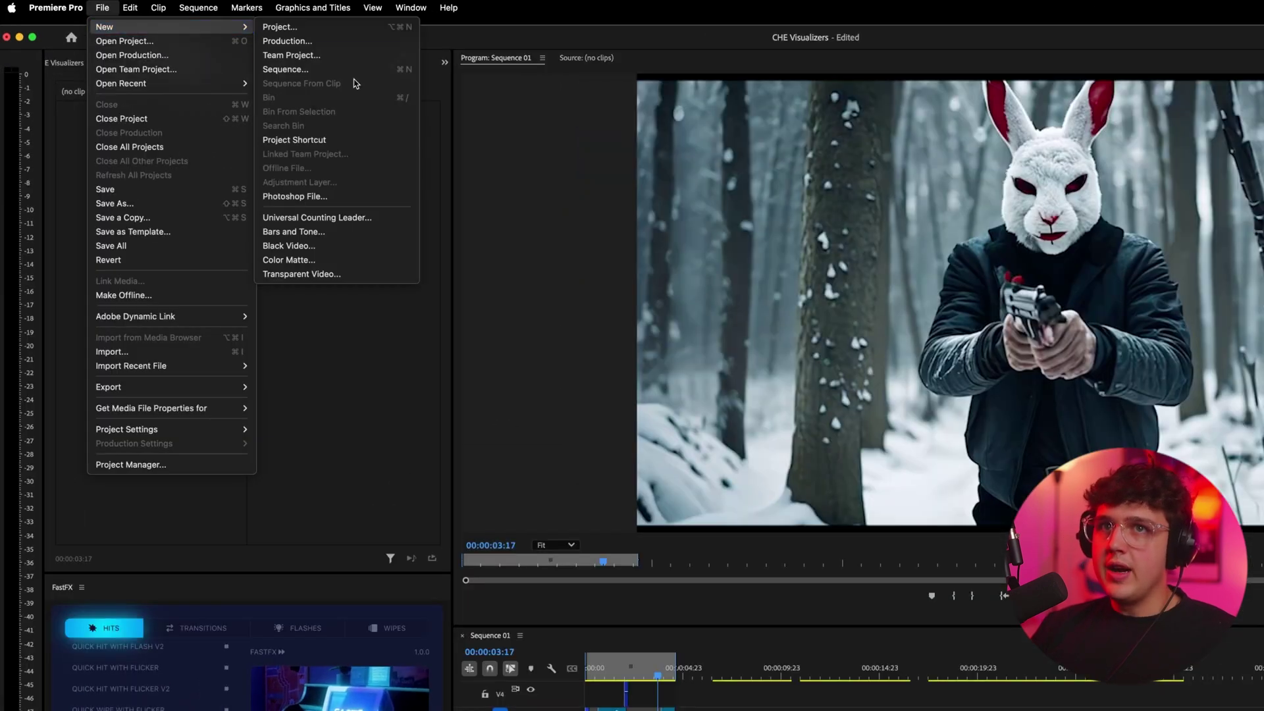
{"action": "left_click", "coordinate": [354, 69]}
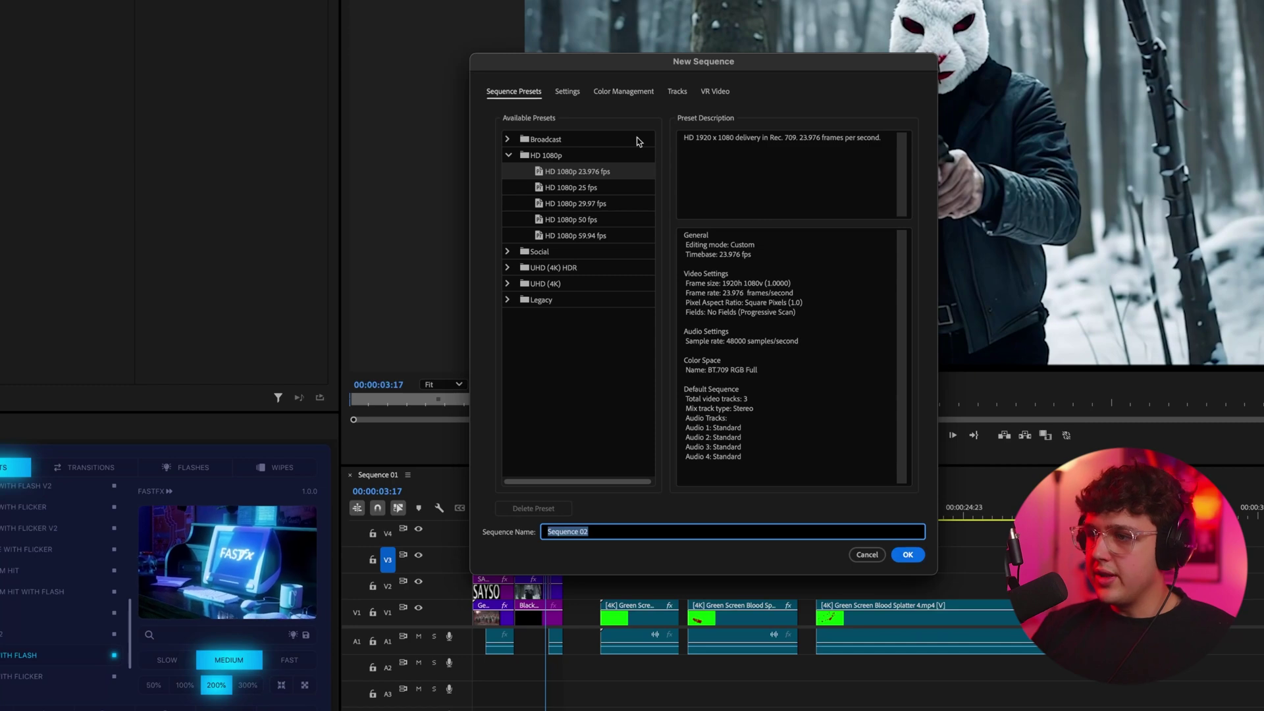
{"action": "left_click", "coordinate": [567, 91]}
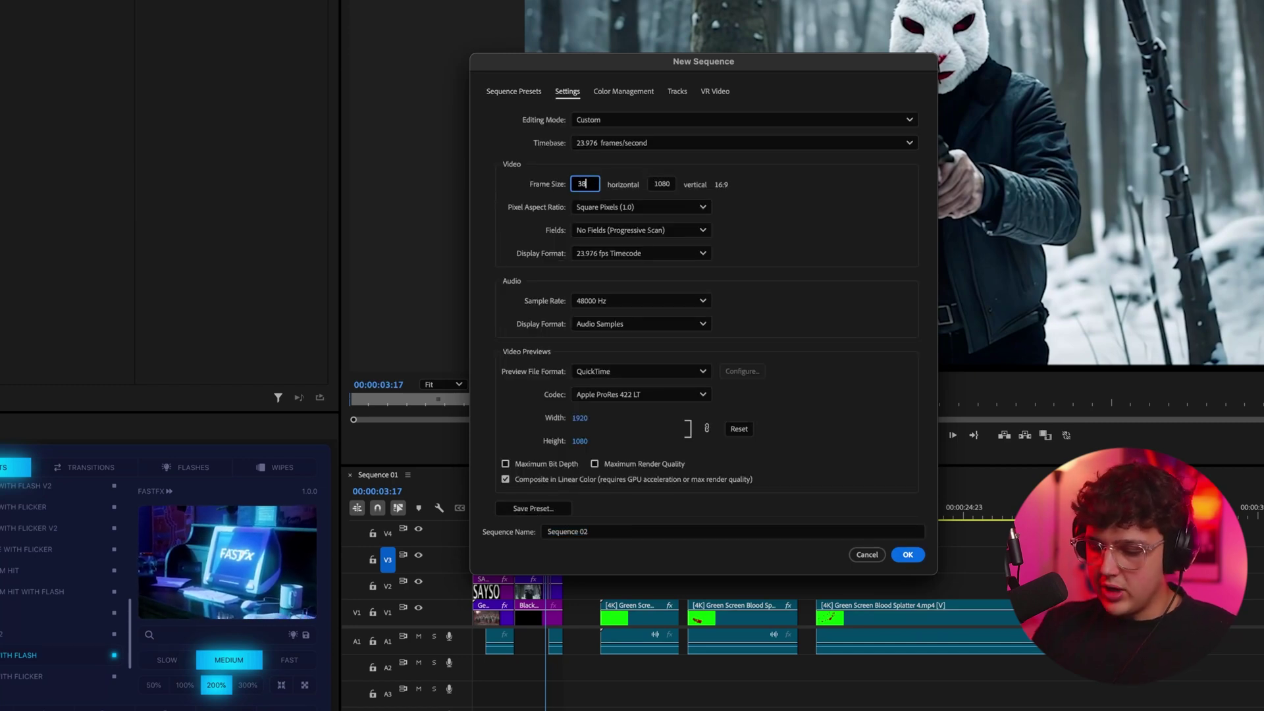
{"action": "key", "text": "Return"}
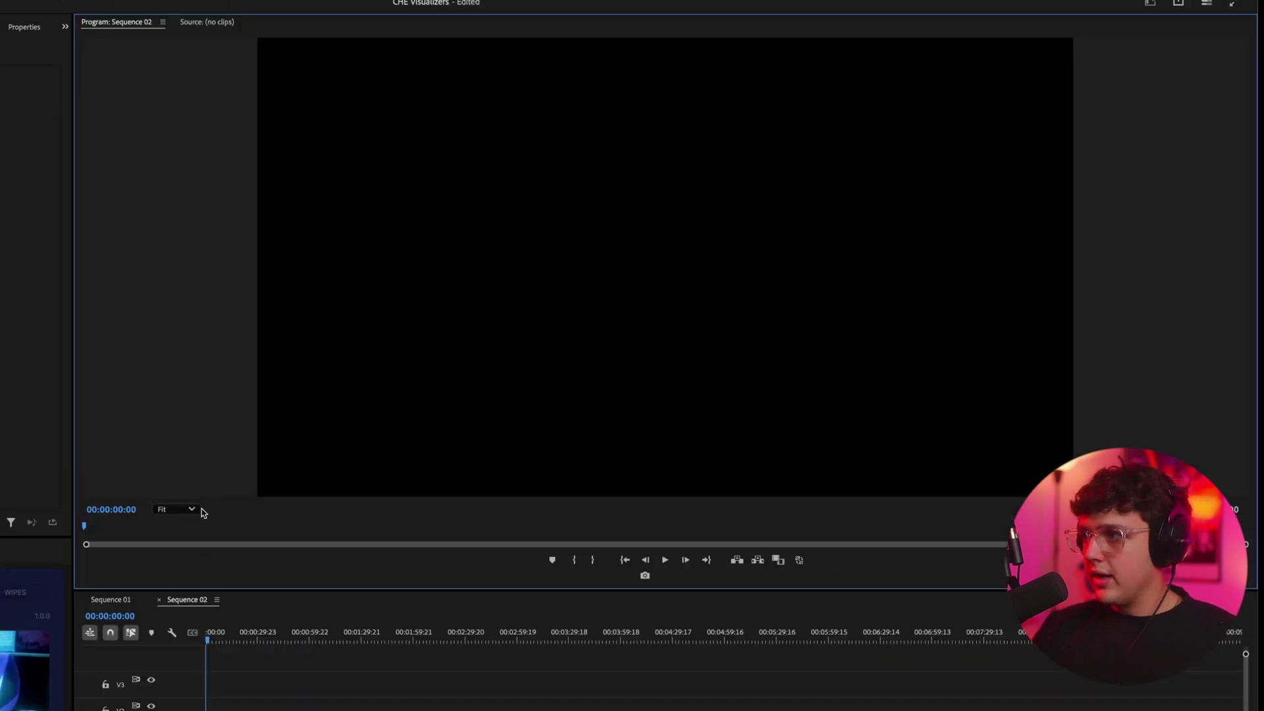
{"action": "left_click", "coordinate": [191, 510]}
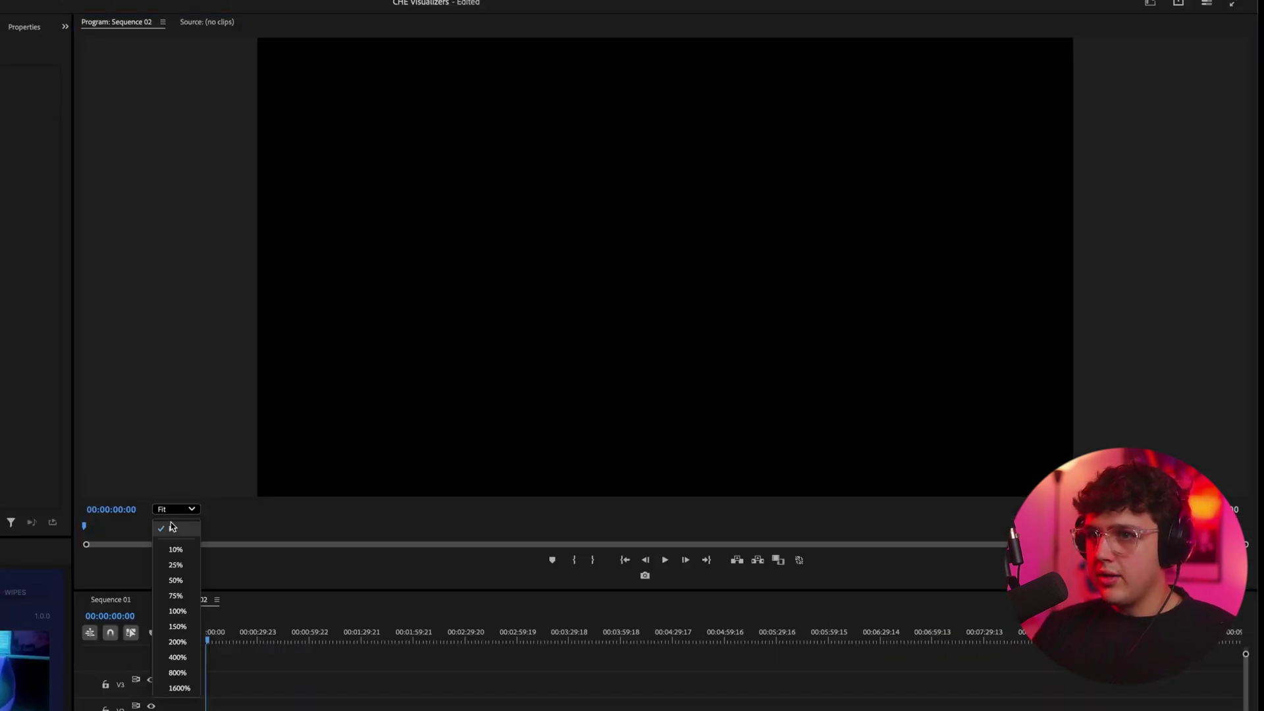
{"action": "left_click", "coordinate": [171, 527]}
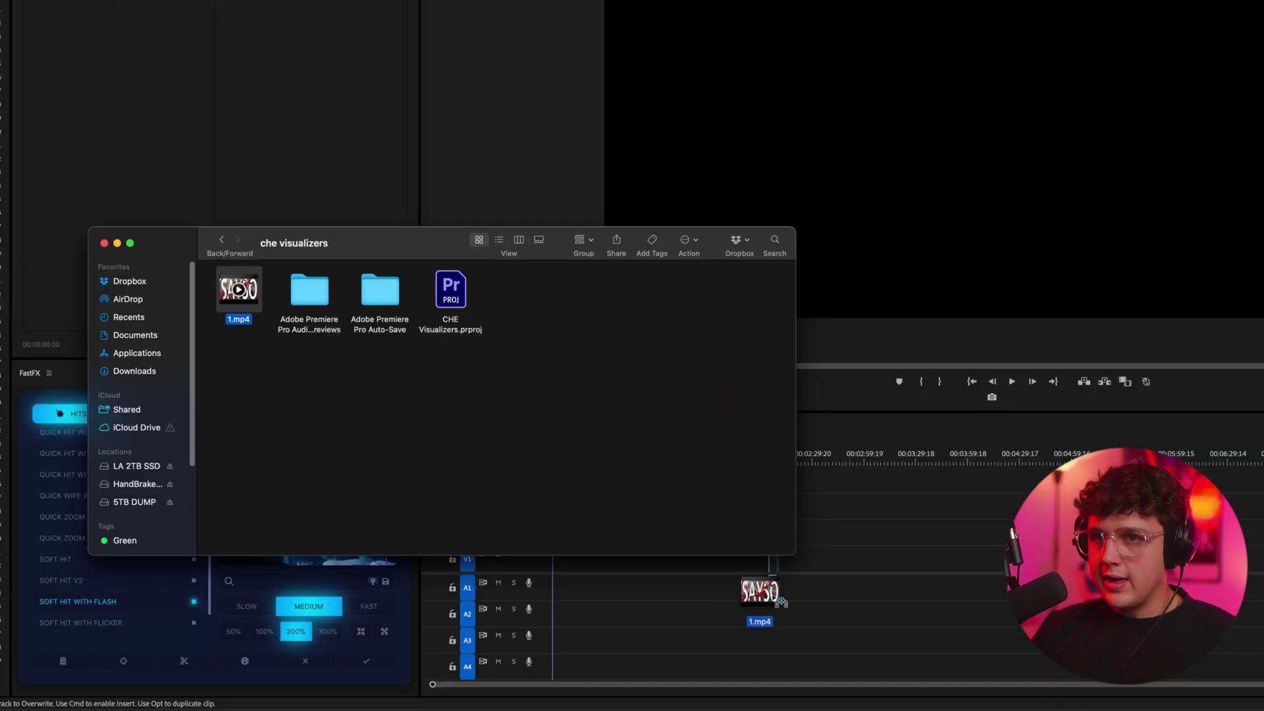
- Place the exported 1.mp4 in the new sequence with existing settings kept, and scale it up until it fills the frame
{"action": "left_click_drag", "start_coordinate": [432, 710], "coordinate": [505, 710]}
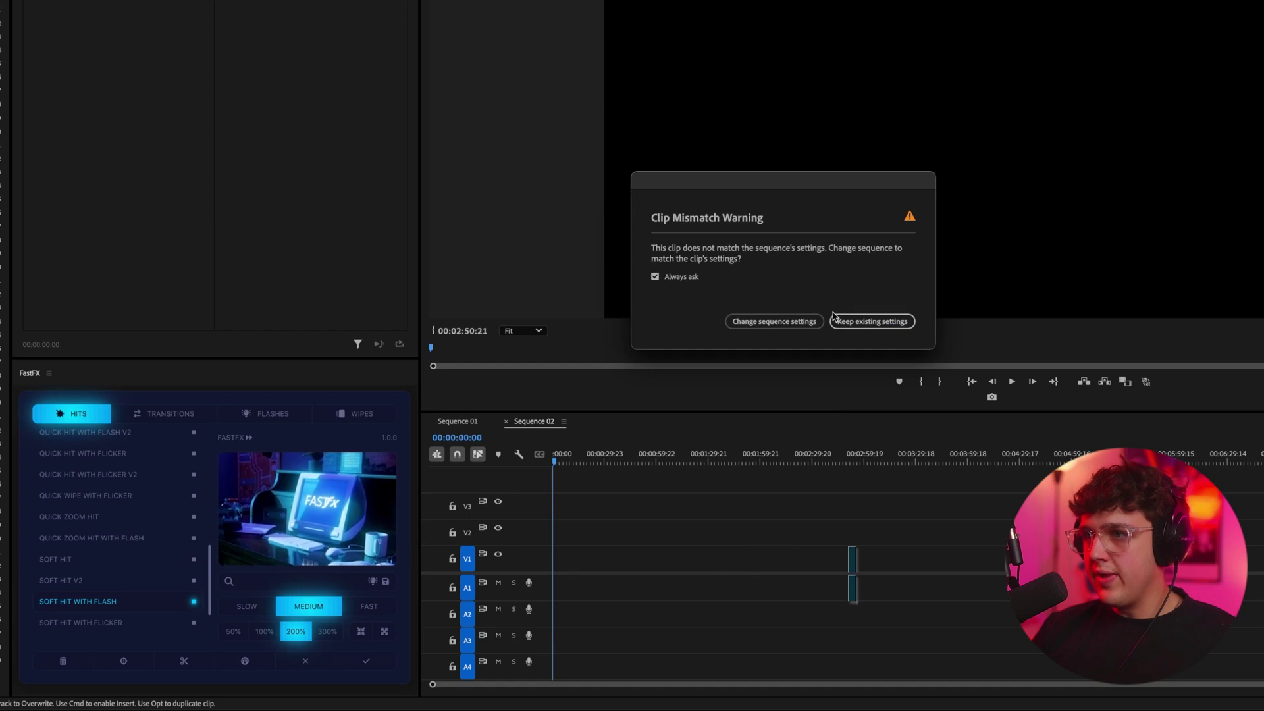
{"action": "left_click", "coordinate": [870, 322]}
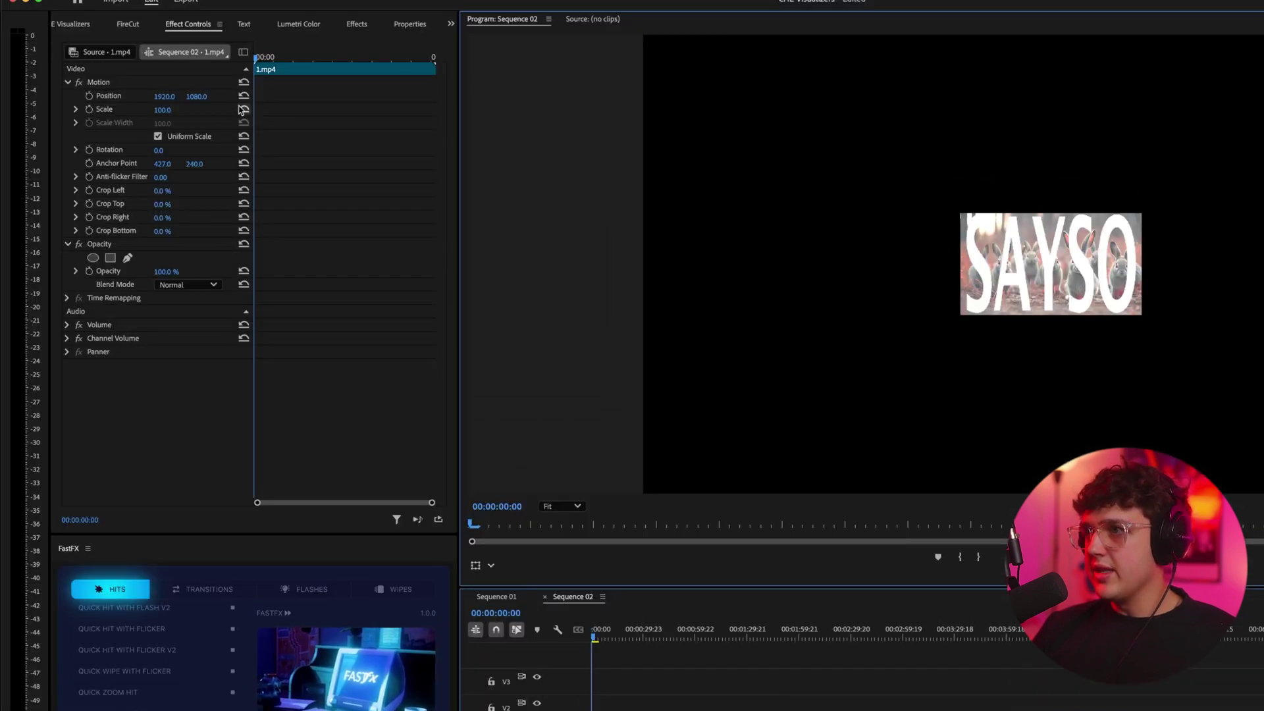
{"action": "left_click_drag", "start_coordinate": [162, 110], "coordinate": [391, 110]}
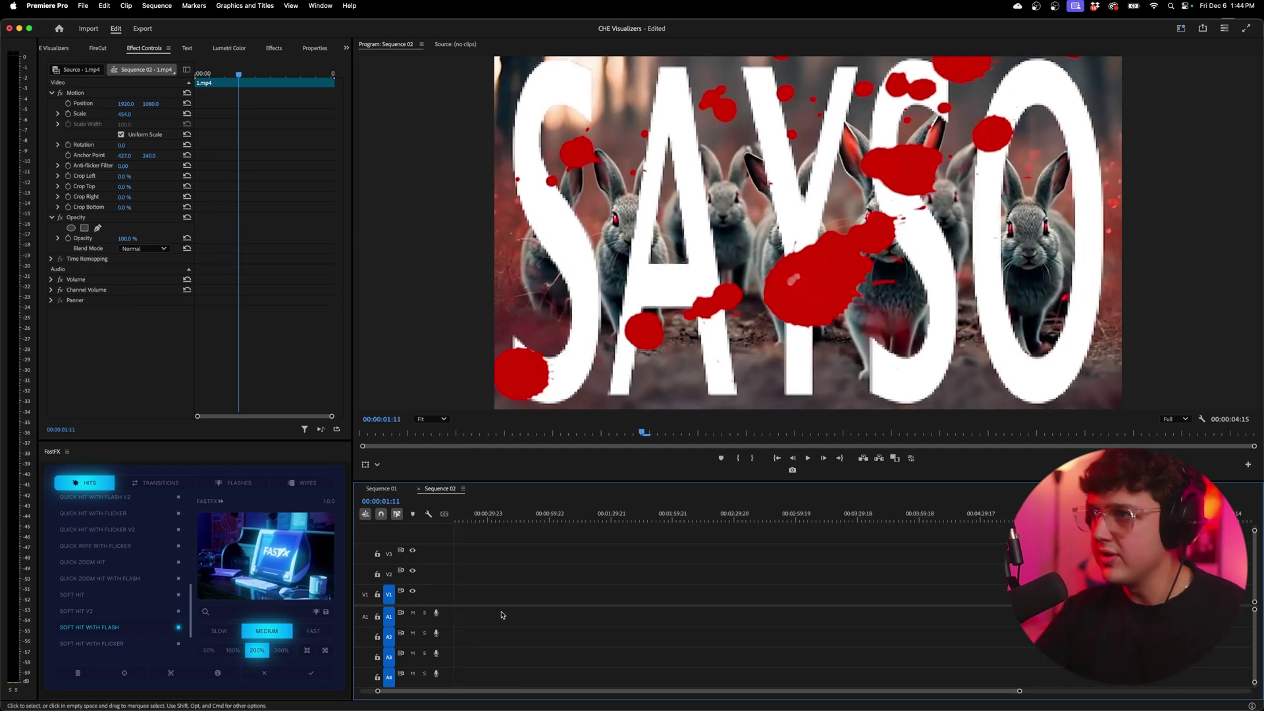
- Duplicate the 1.mp4 clip, reverse the copy's speed, and butt it against the end of the original
{"action": "key", "text": "="}
{"action": "scroll", "coordinate": [522, 597], "scroll_direction": "left", "scroll_amount": 5}
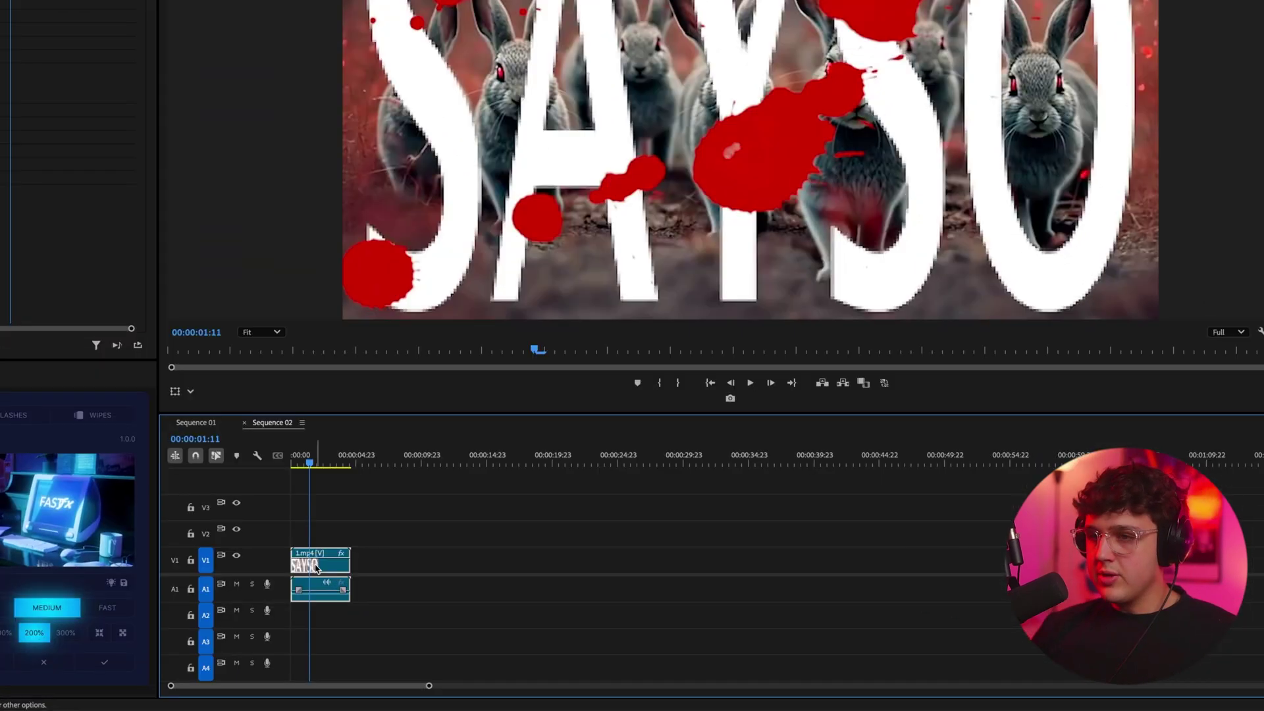
{"action": "left_click_drag", "start_coordinate": [481, 601], "coordinate": [533, 600]}
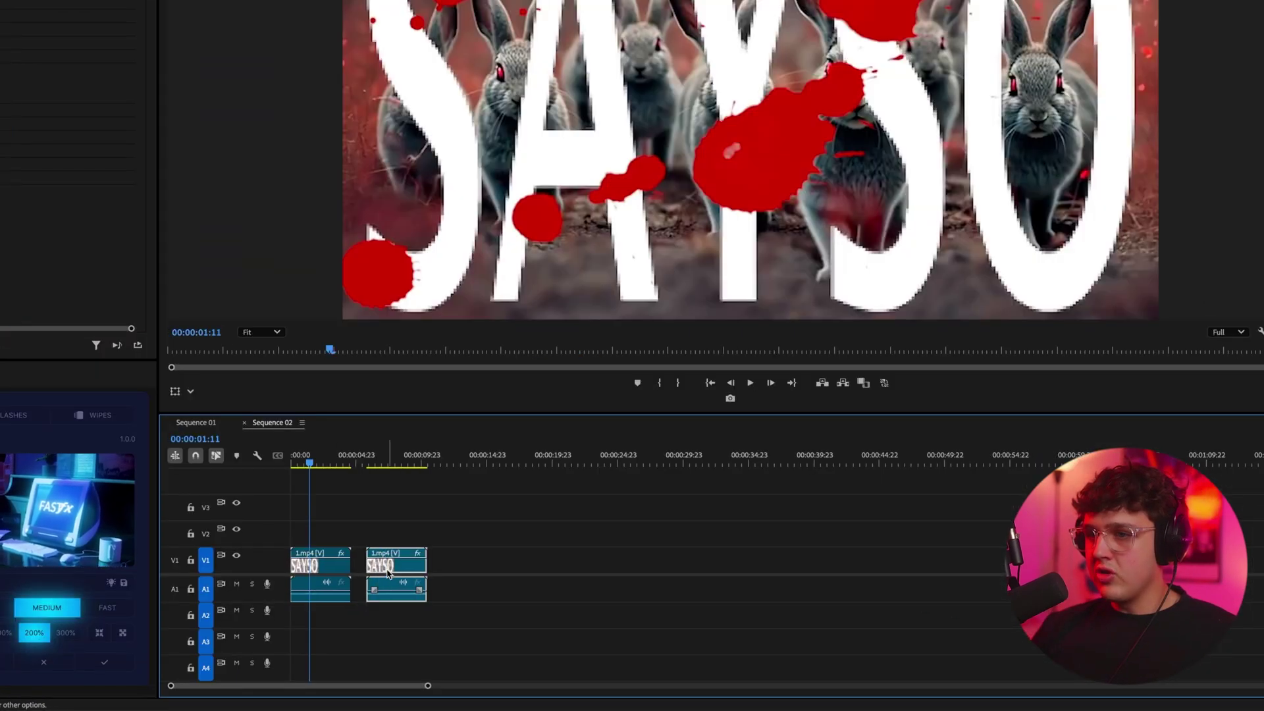
{"action": "right_click", "coordinate": [387, 571]}
{"action": "left_click", "coordinate": [448, 327]}
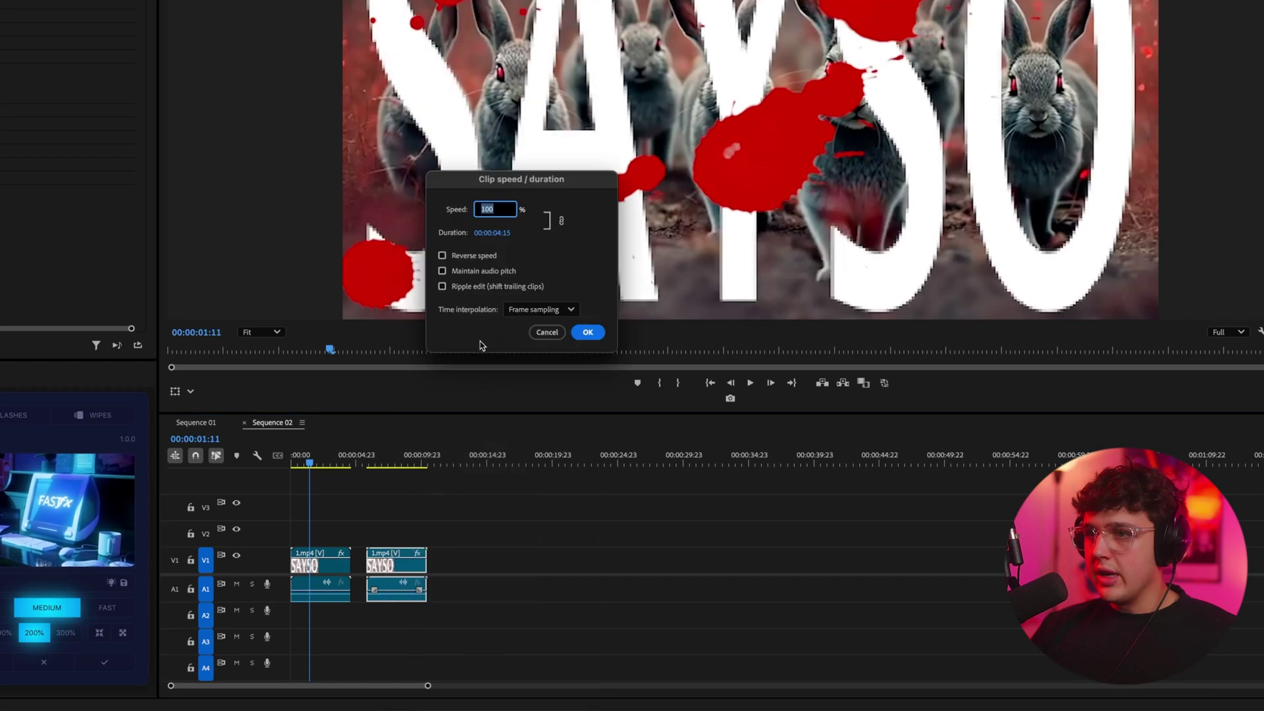
{"action": "left_click", "coordinate": [442, 256]}
{"action": "left_click", "coordinate": [588, 332]}
{"action": "mouse_move", "coordinate": [393, 579]}
{"action": "left_mouse_down"}
{"action": "mouse_move", "coordinate": [331, 572]}
{"action": "mouse_move", "coordinate": [395, 571]}
{"action": "left_mouse_up"}
- Repeatedly duplicate the forward-and-reversed clips along the timeline, closing the gaps between copies, and play the looped sequence
{"action": "left_click_drag", "start_coordinate": [488, 565], "coordinate": [487, 566]}
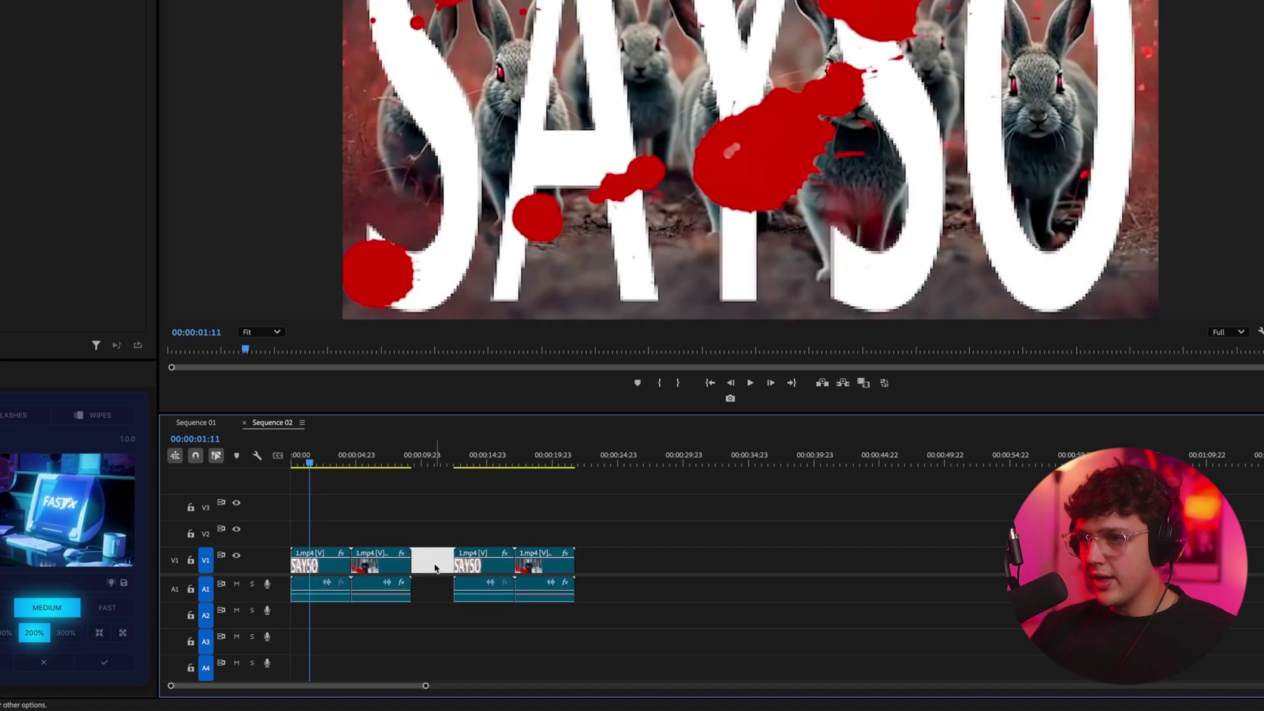
{"action": "key", "text": "Delete"}
{"action": "left_click_drag", "start_coordinate": [613, 494], "coordinate": [614, 573]}
{"action": "left_click", "coordinate": [558, 566]}
{"action": "key", "text": "Delete"}
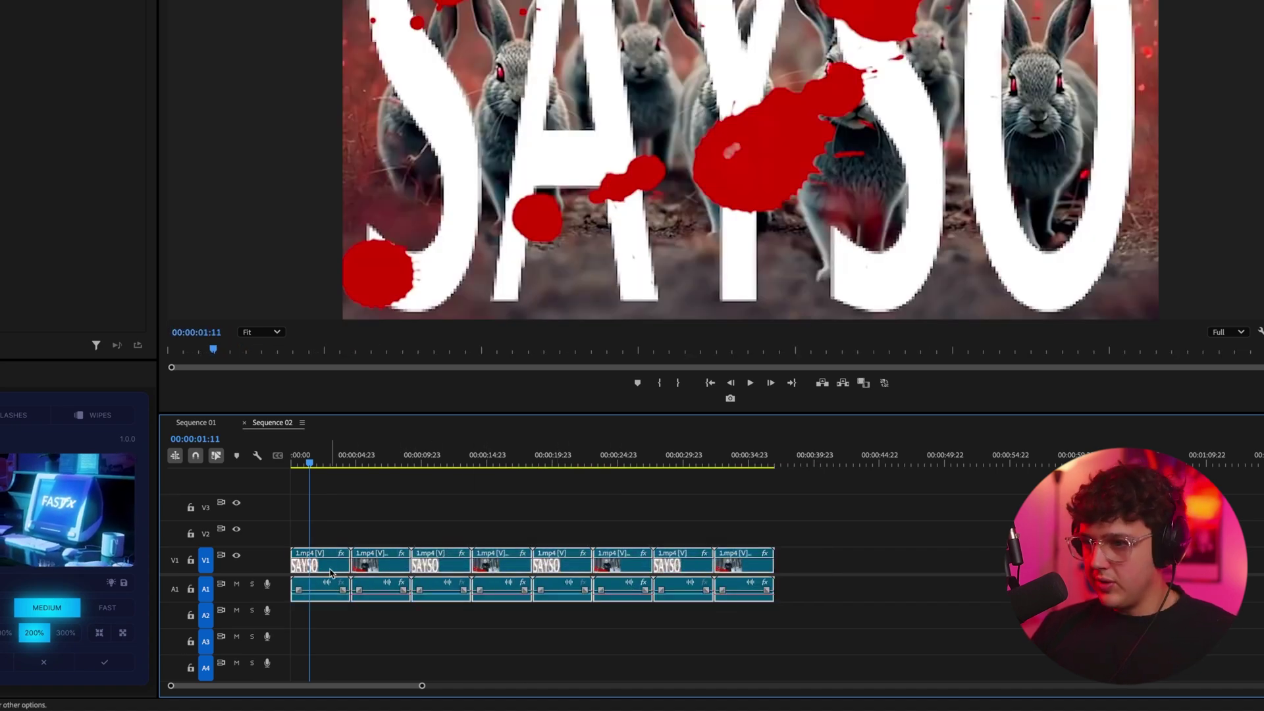
{"action": "left_click_drag", "start_coordinate": [330, 572], "coordinate": [863, 573]}
{"action": "left_click", "coordinate": [801, 564]}
{"action": "key", "text": "Delete"}
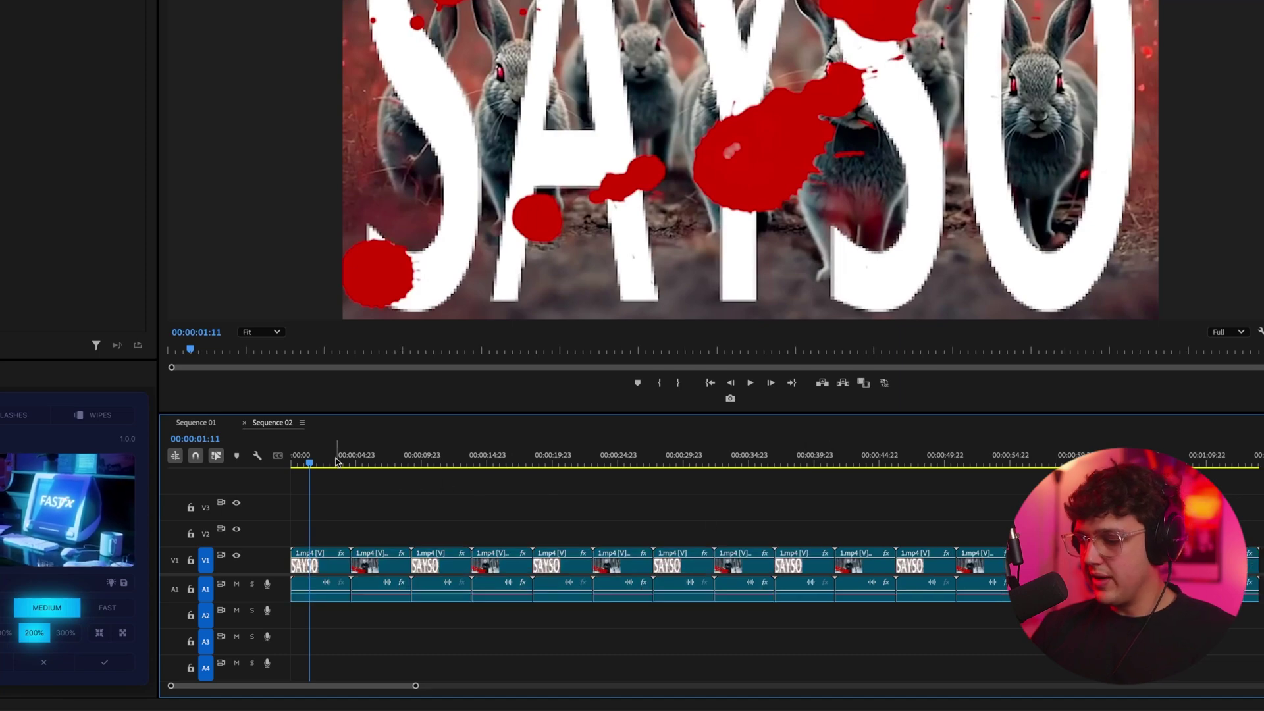
{"action": "key", "text": "Return"}
{"action": "key", "text": "minus"}
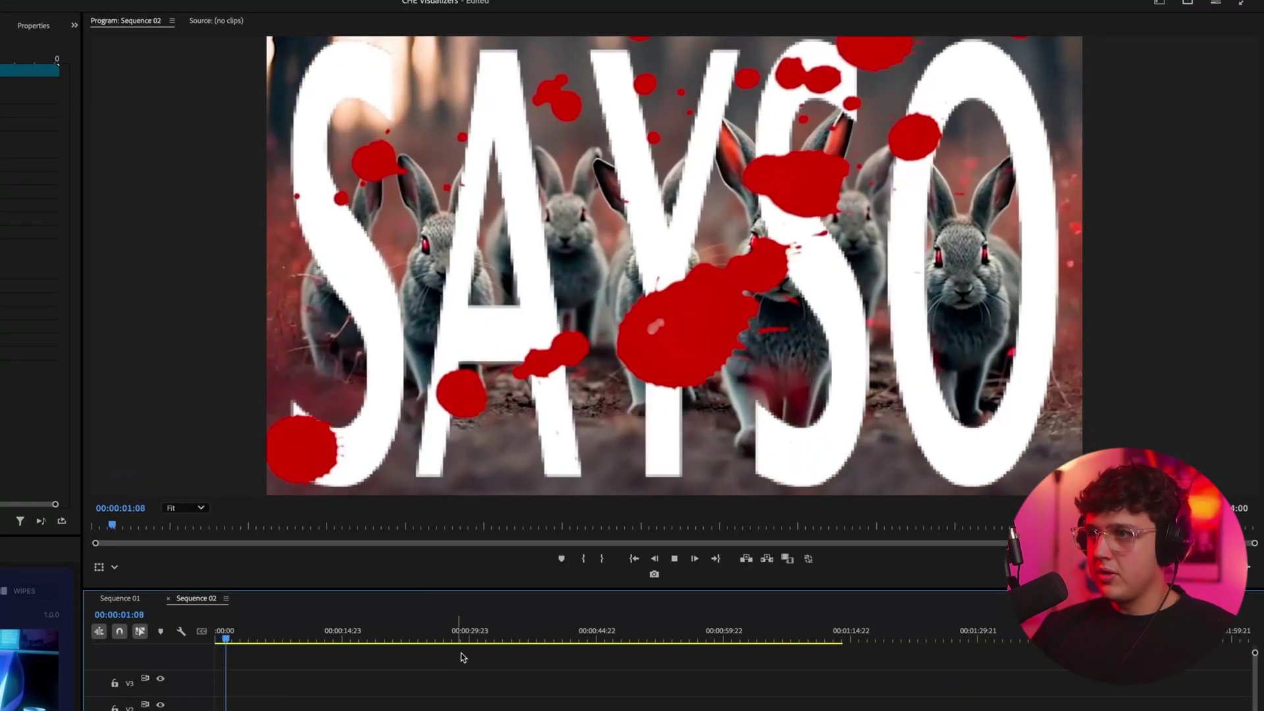